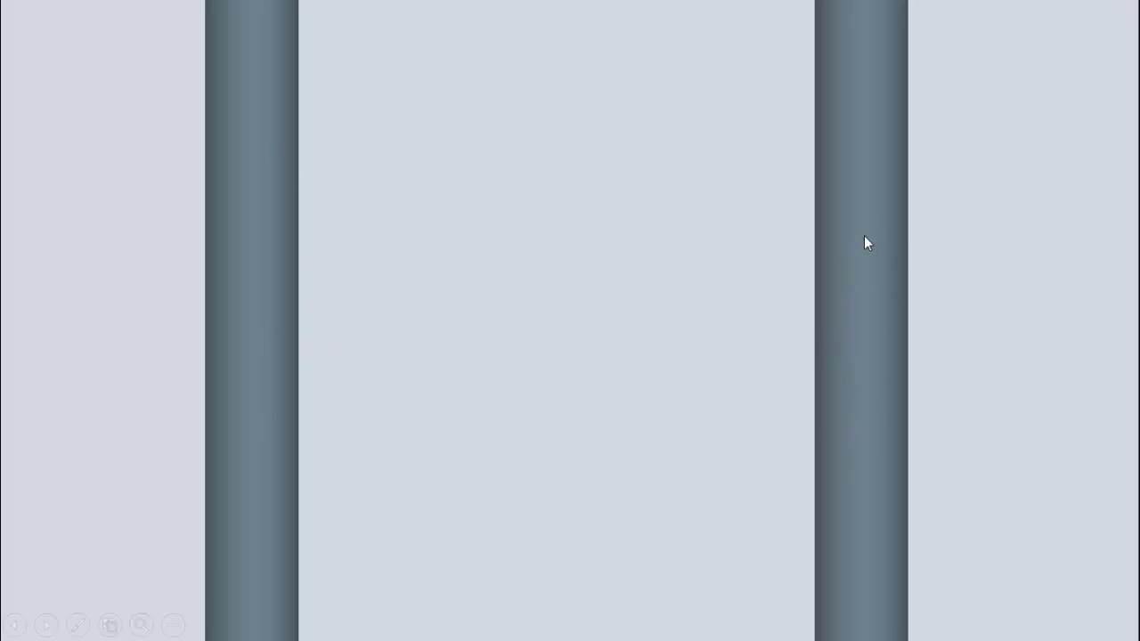
# Play the slideshow, bringing in the first three step banners, then advance past the finished infographic slide
pyautogui.click(1003, 372)
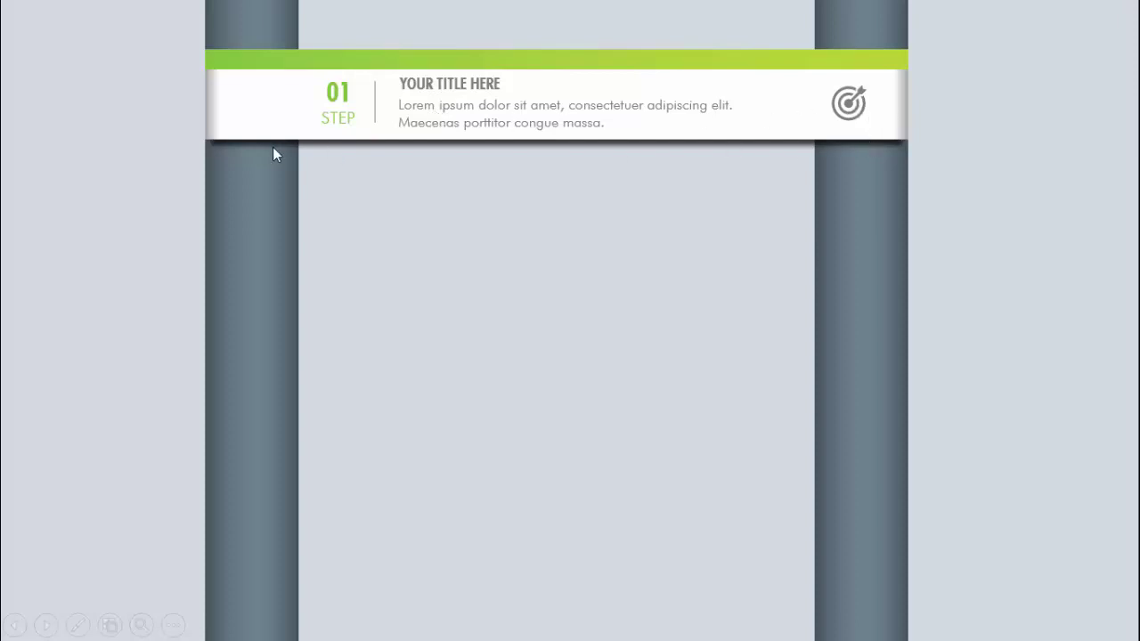
pyautogui.click(1066, 318)
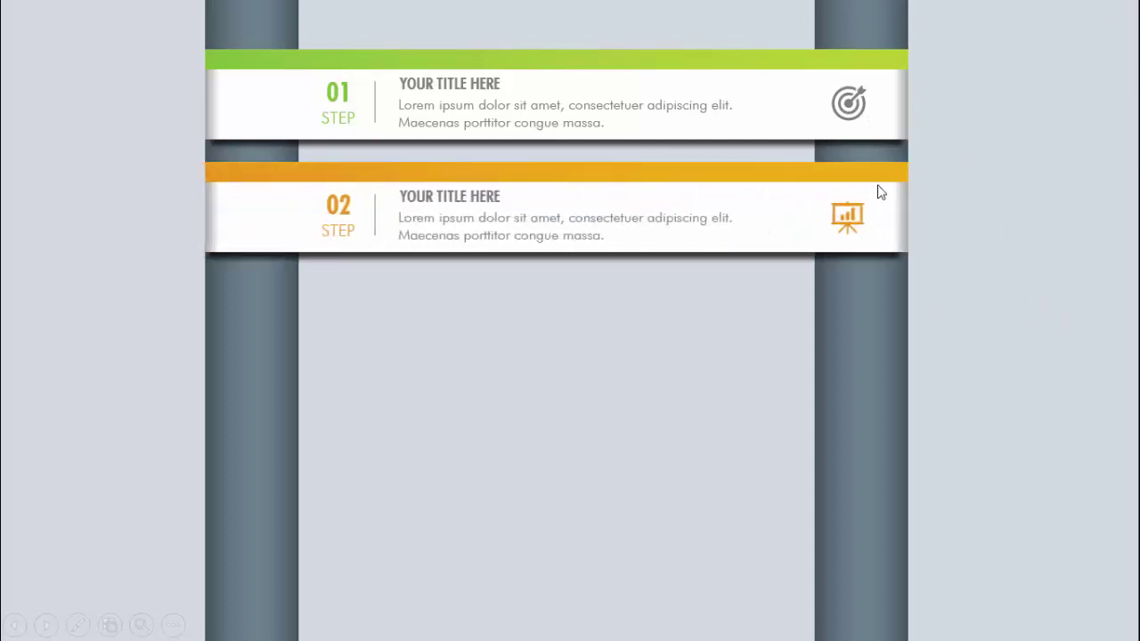
pyautogui.click(1063, 363)
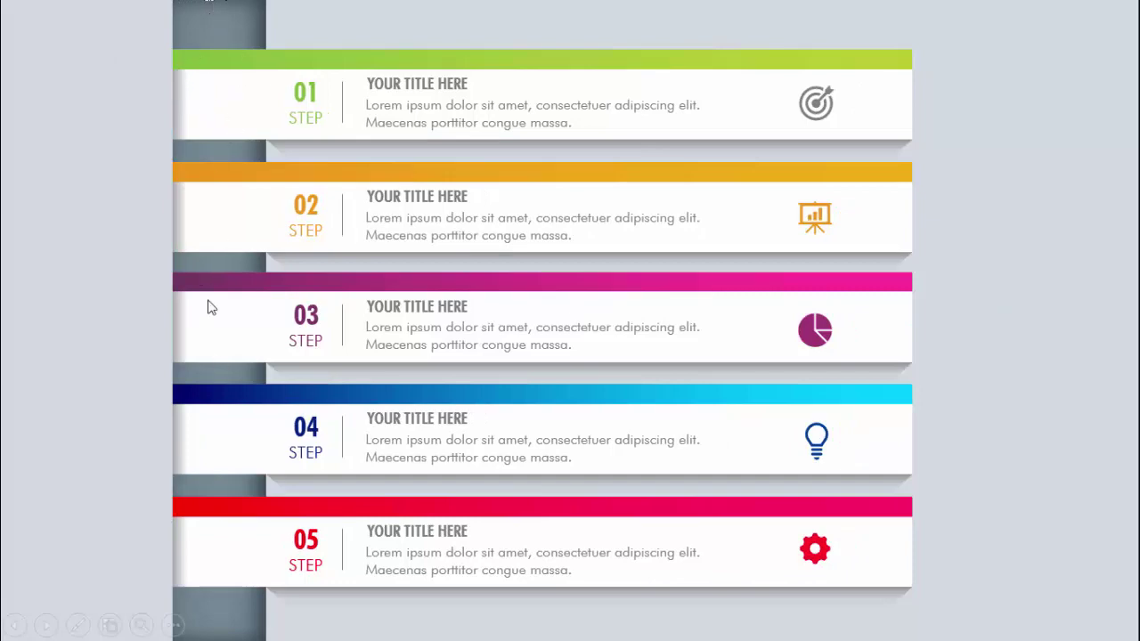
pyautogui.click(1074, 332)
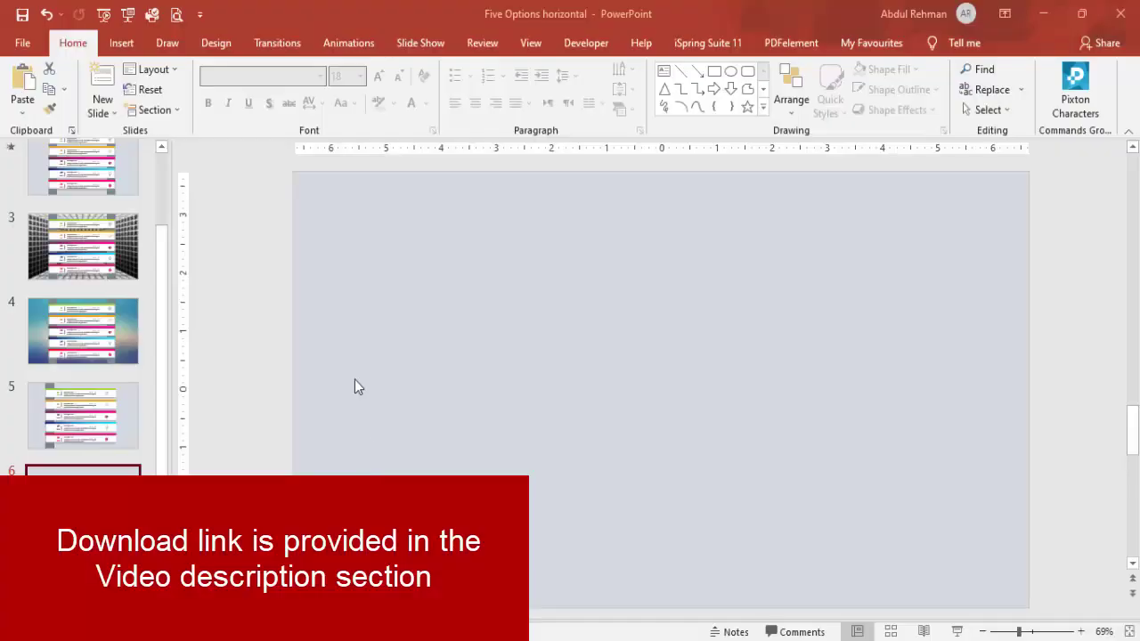
# Draw a tall rectangle from the top to the bottom of slide 6 and remove its outline
pyautogui.click(121, 42)
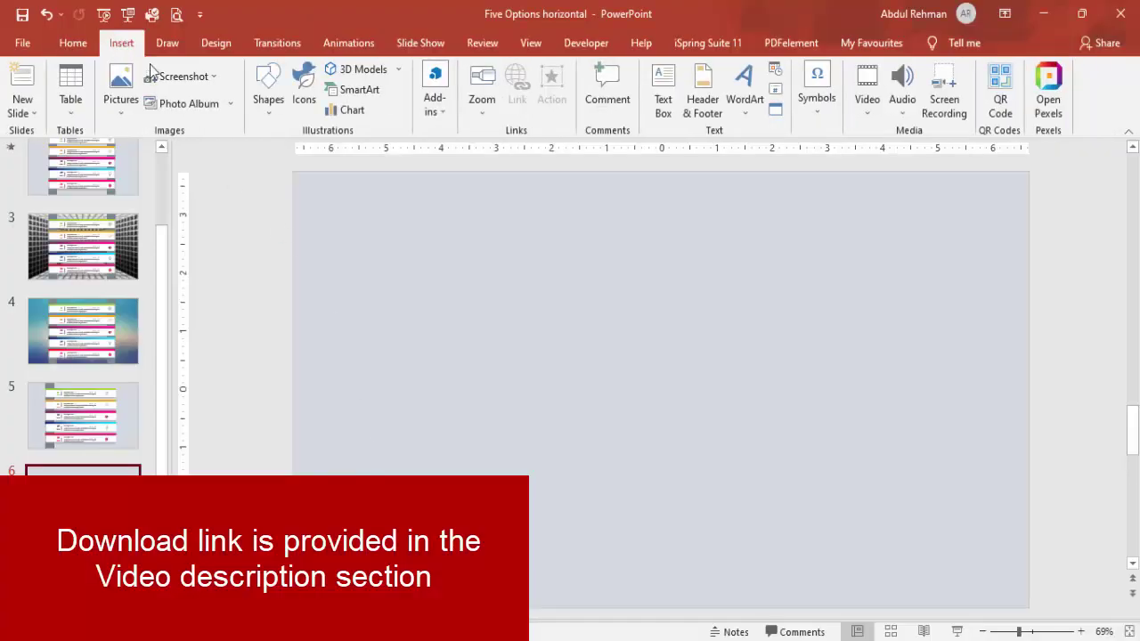
pyautogui.click(271, 105)
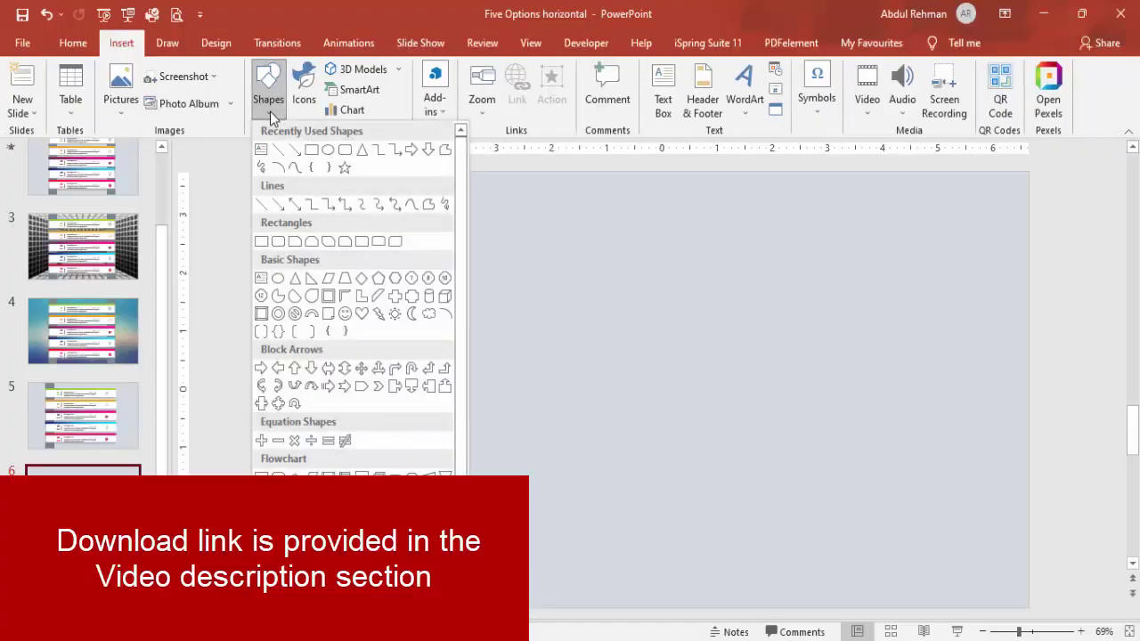
pyautogui.click(265, 238)
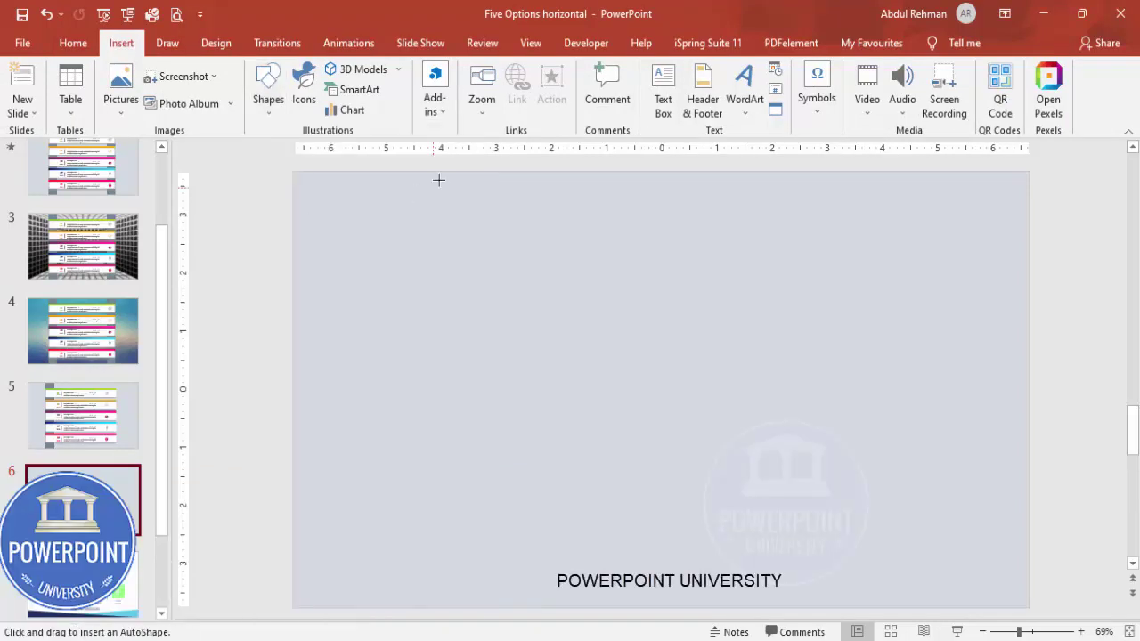
pyautogui.moveTo(470, 169); pyautogui.dragTo(534, 610)
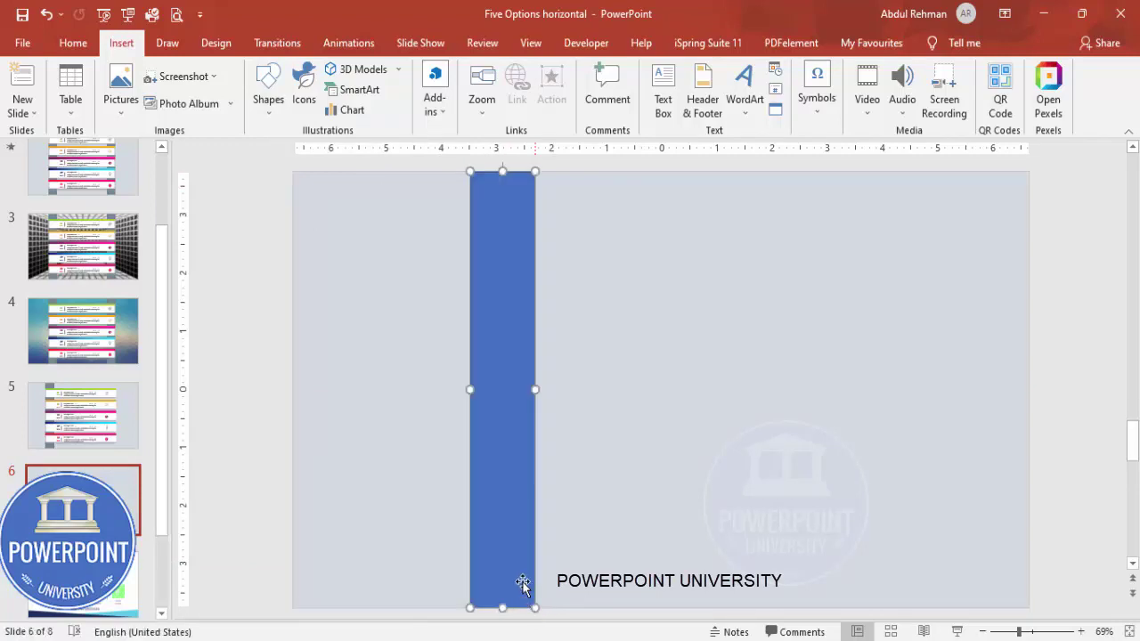
pyautogui.click(437, 89)
pyautogui.click(491, 282)
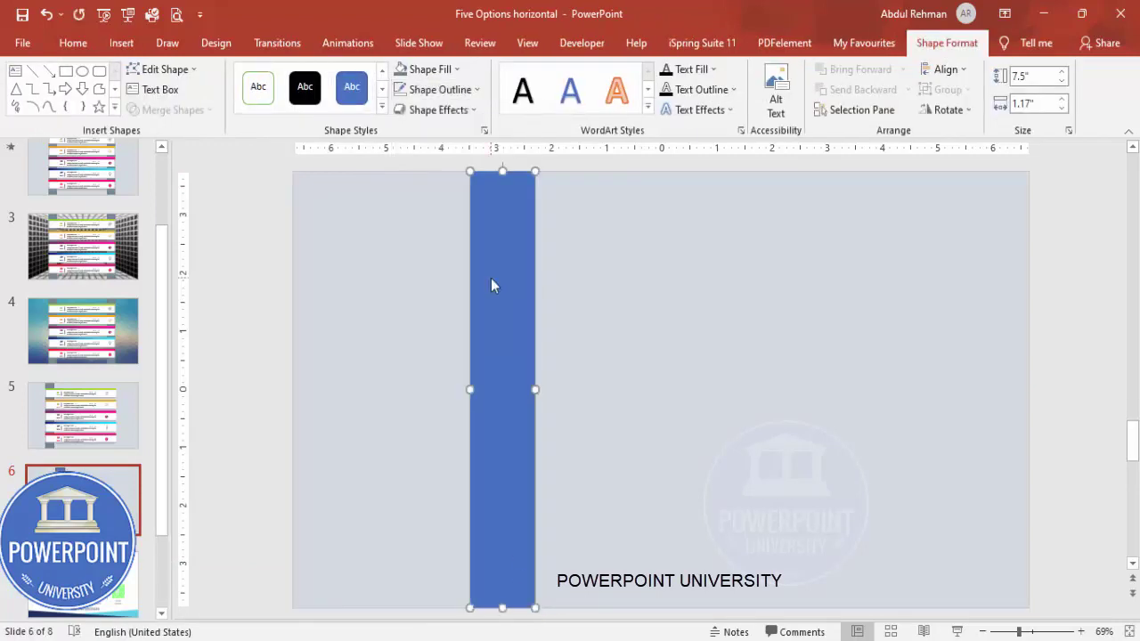
# Open Format Shape for the rectangle and expand its Fill settings
pyautogui.rightClick(516, 351)
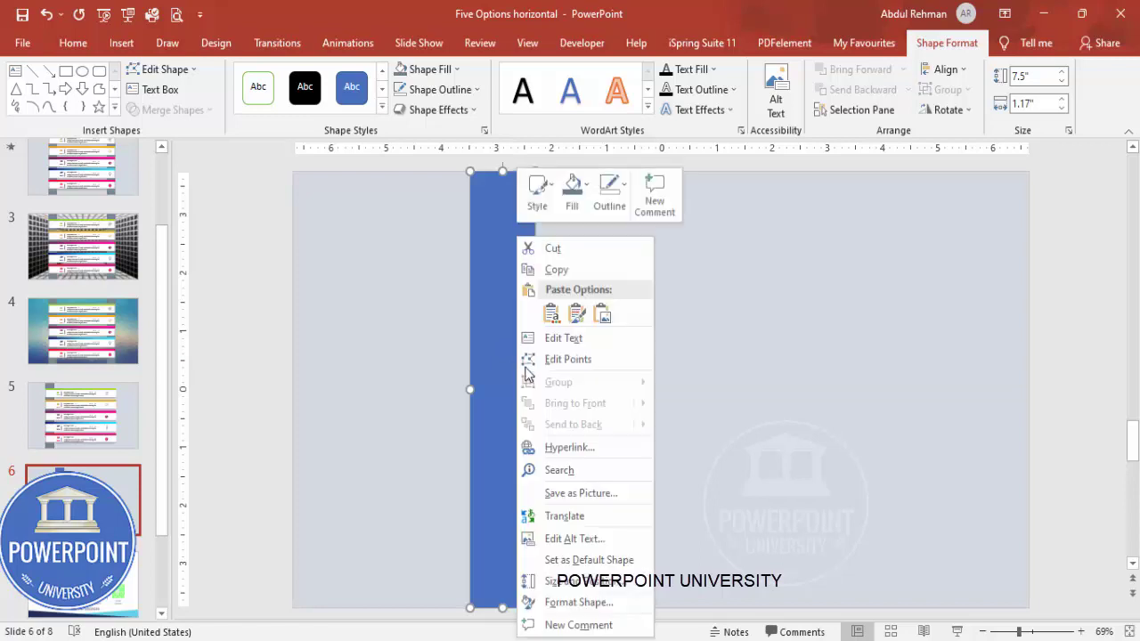
pyautogui.click(579, 563)
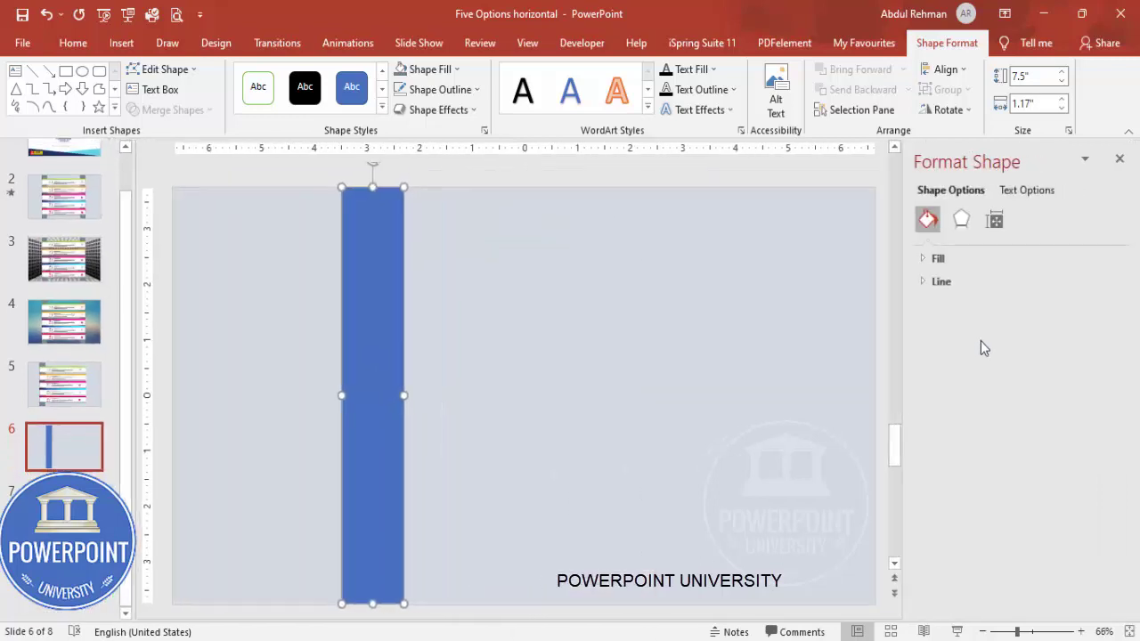
pyautogui.click(924, 259)
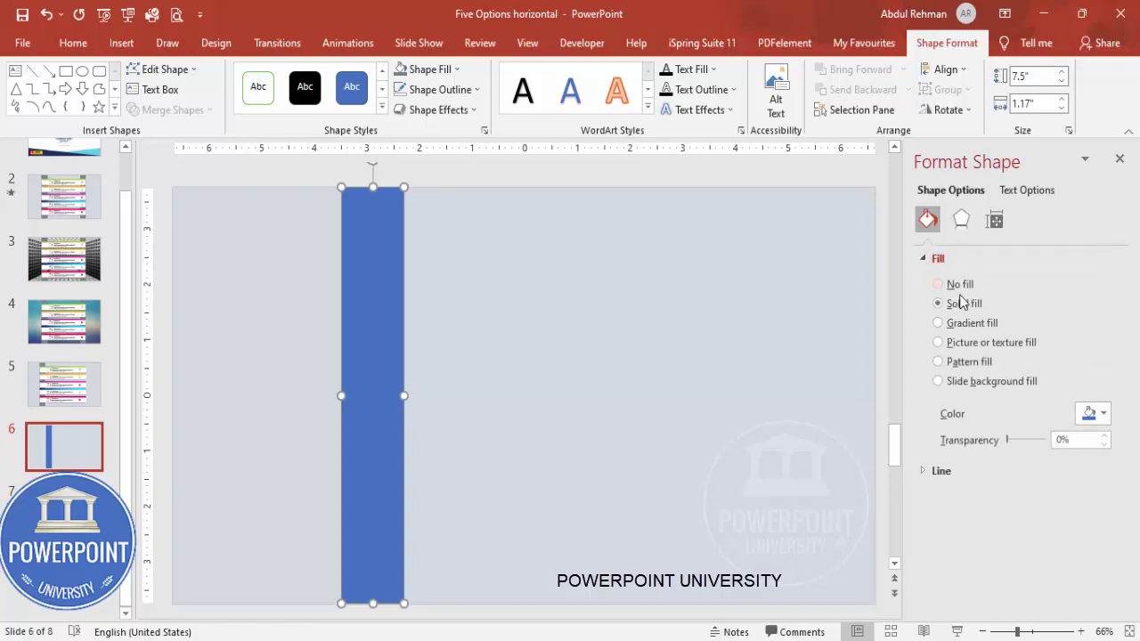
# Apply a Linear Right gradient with a blue-gray first stop, delete the 74% stop and move one stop to 68%
pyautogui.click(981, 322)
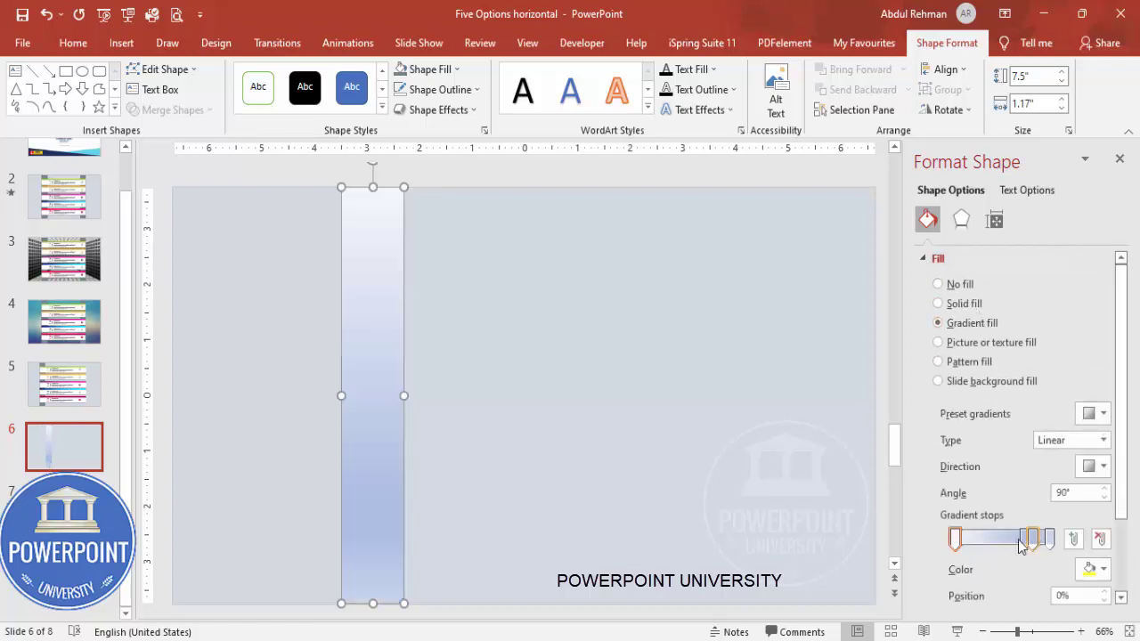
pyautogui.click(955, 539)
pyautogui.click(1085, 569)
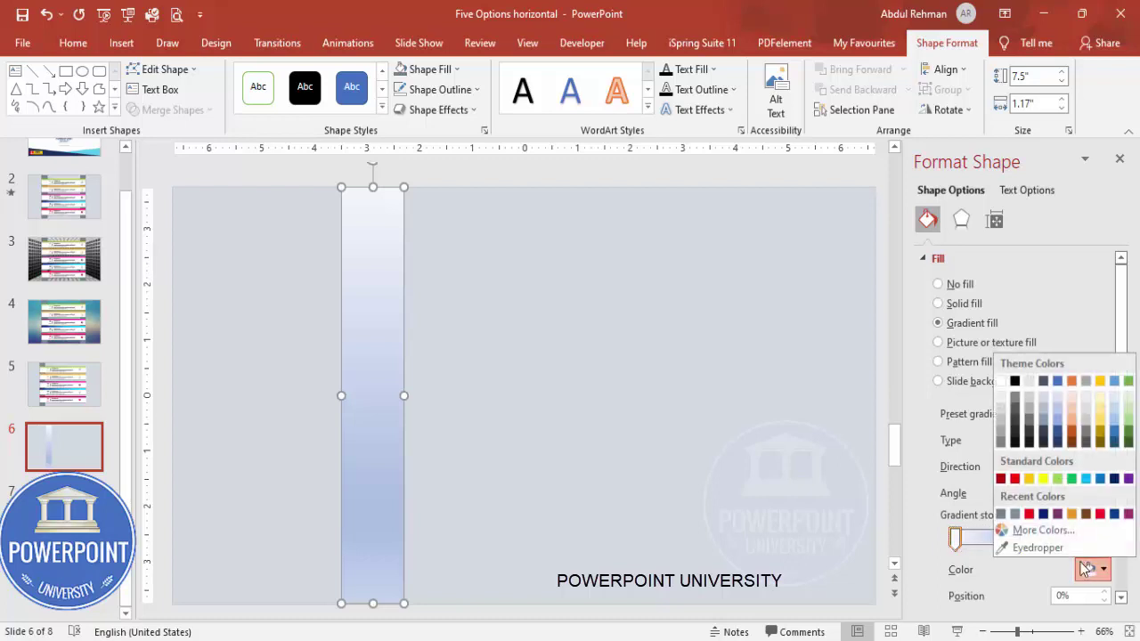
pyautogui.click(1003, 515)
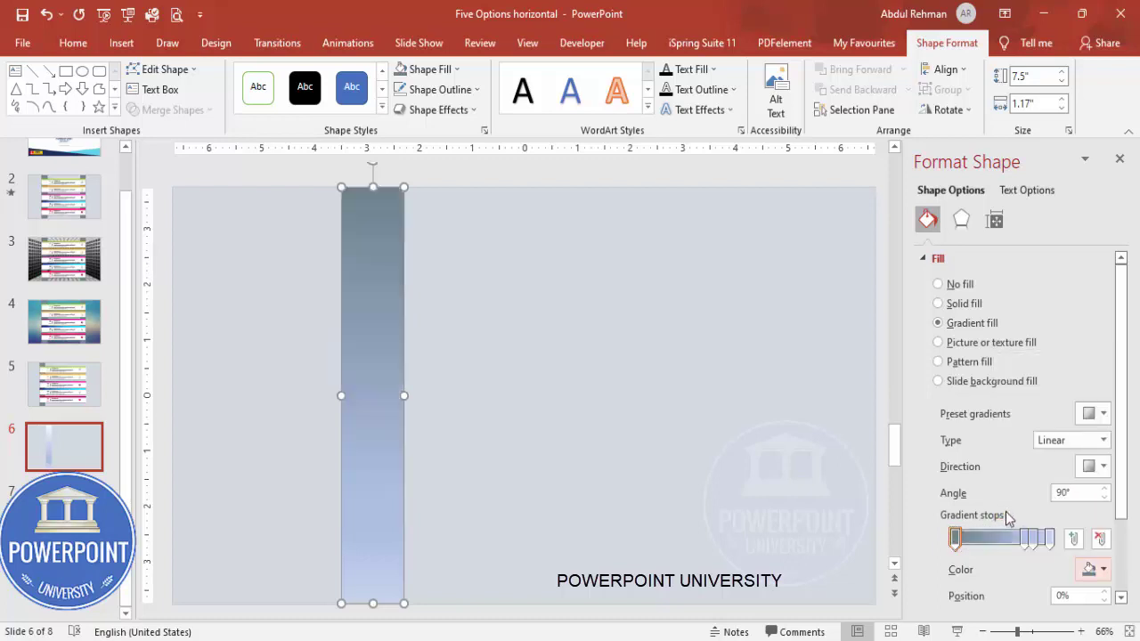
pyautogui.click(1098, 468)
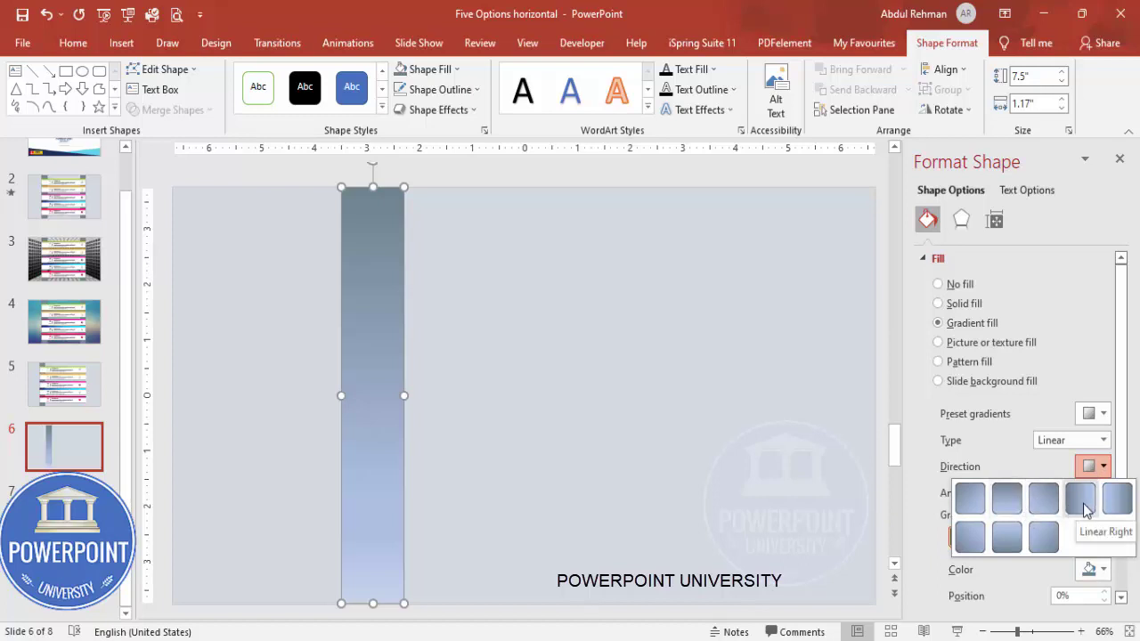
pyautogui.click(1081, 501)
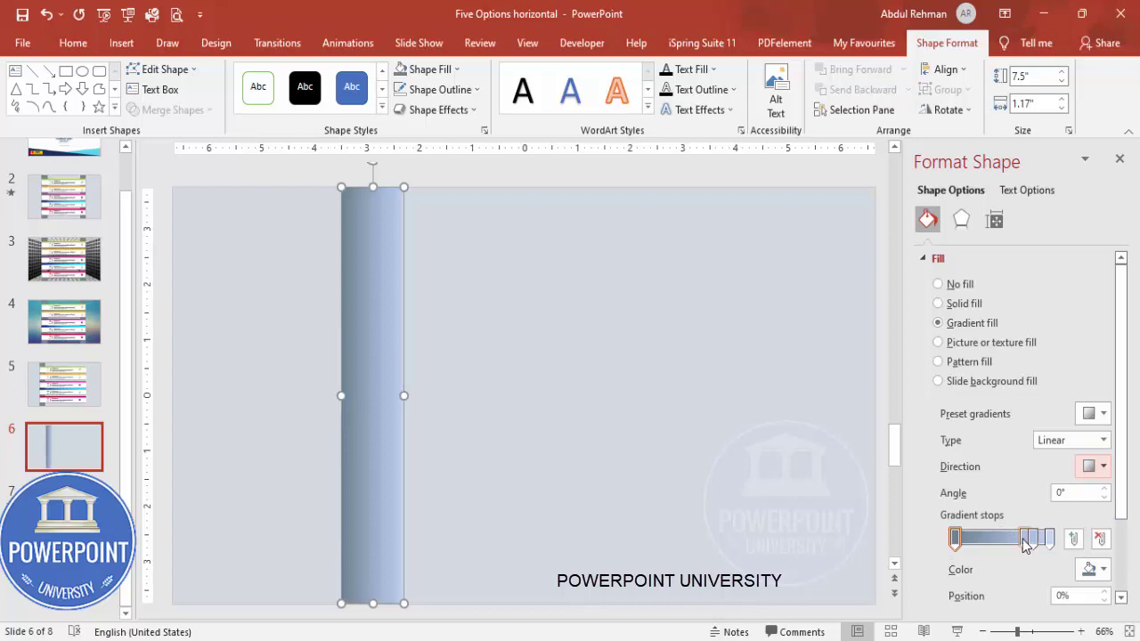
pyautogui.click(1025, 538)
pyautogui.click(1101, 539)
pyautogui.moveTo(1044, 538); pyautogui.dragTo(996, 541)
# Colour the 54% stop gray and make the 100% stop a custom dark gray #44525A
pyautogui.click(1095, 570)
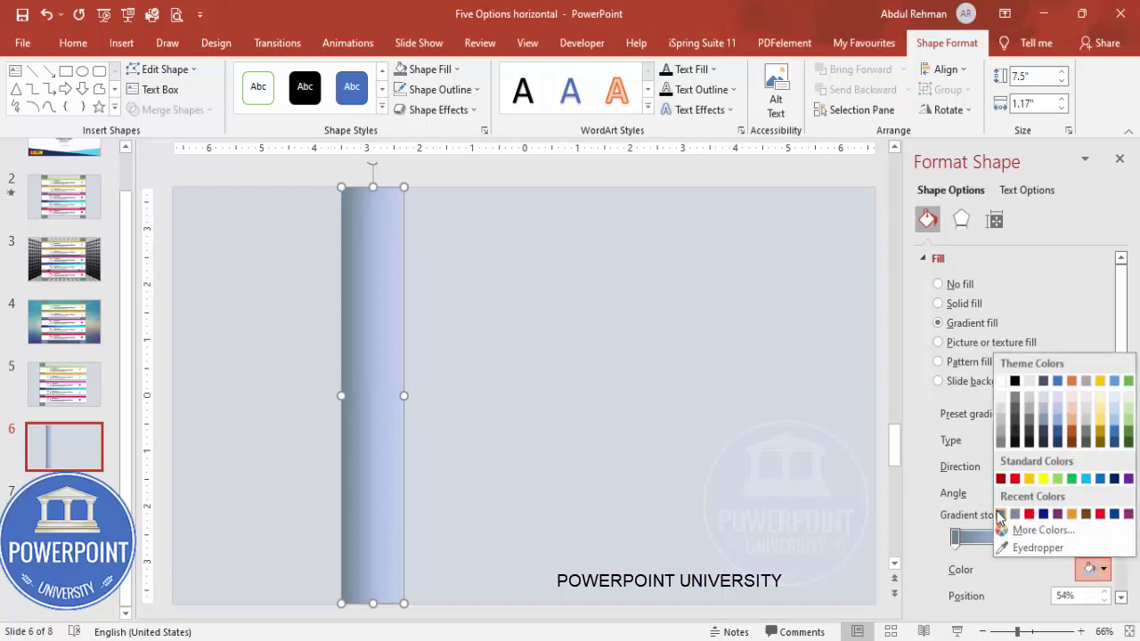
pyautogui.click(1002, 515)
pyautogui.click(1050, 538)
pyautogui.click(1091, 569)
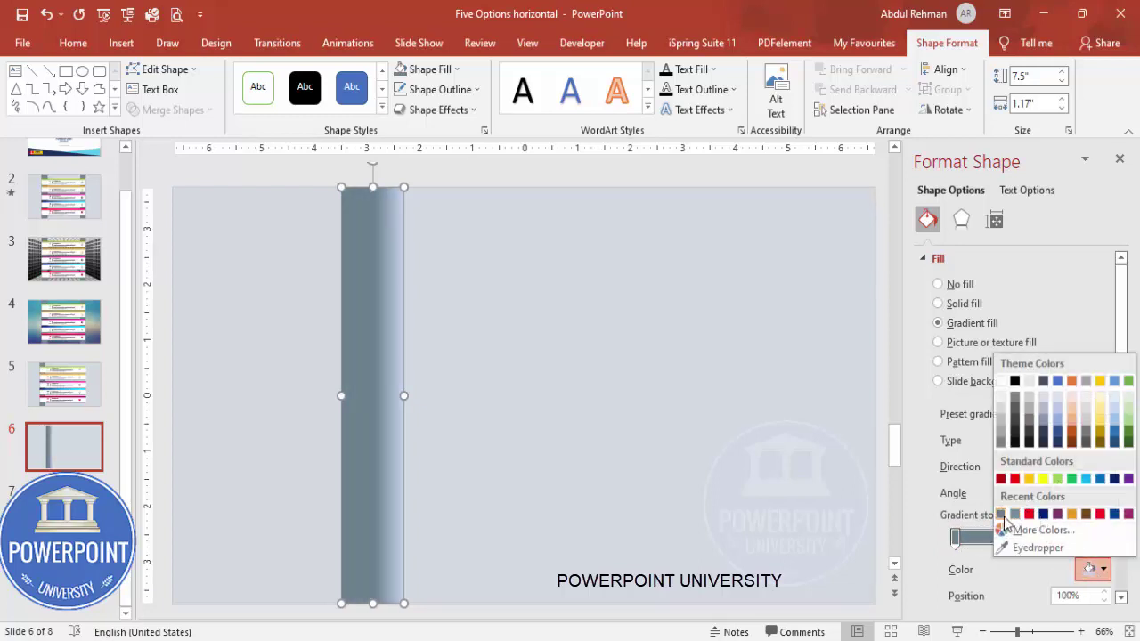
pyautogui.click(1004, 515)
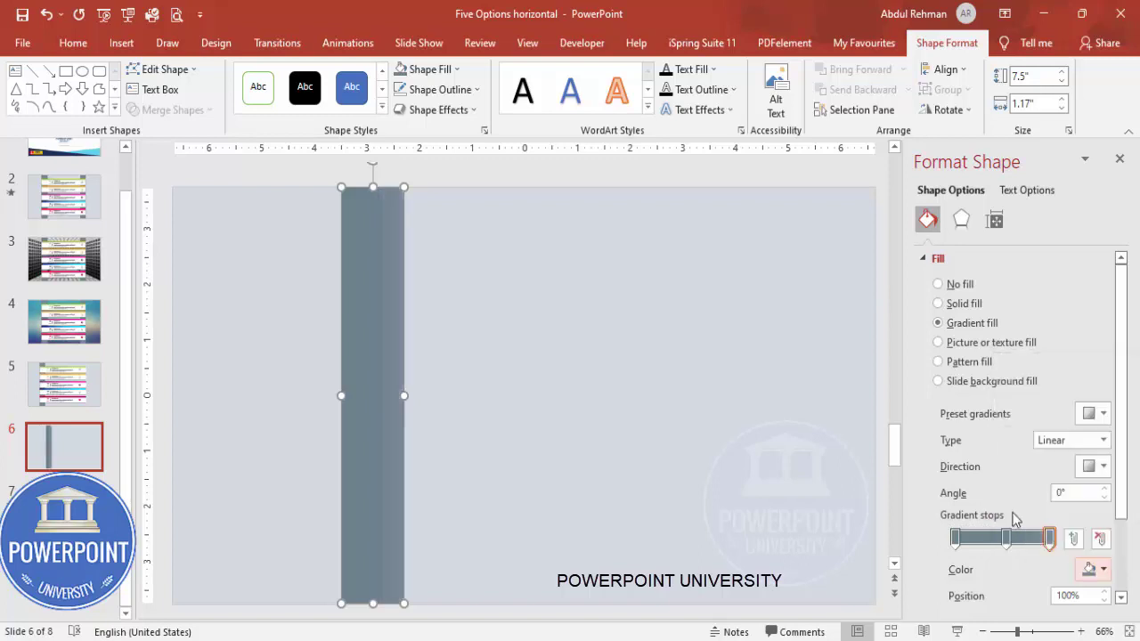
pyautogui.click(1091, 570)
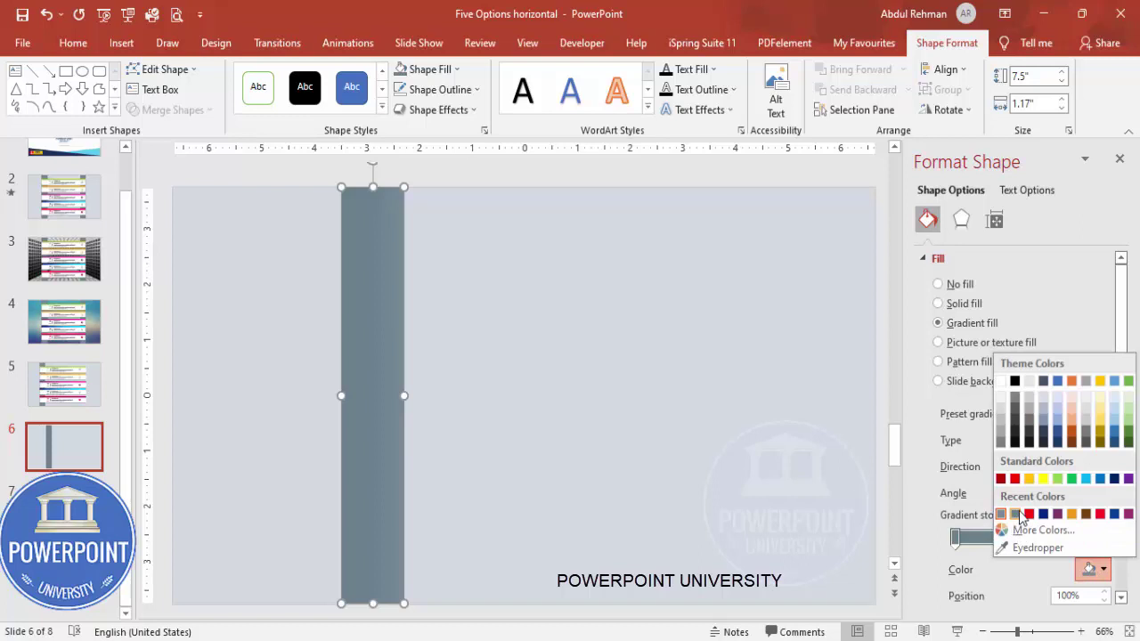
pyautogui.click(1016, 515)
pyautogui.click(1092, 570)
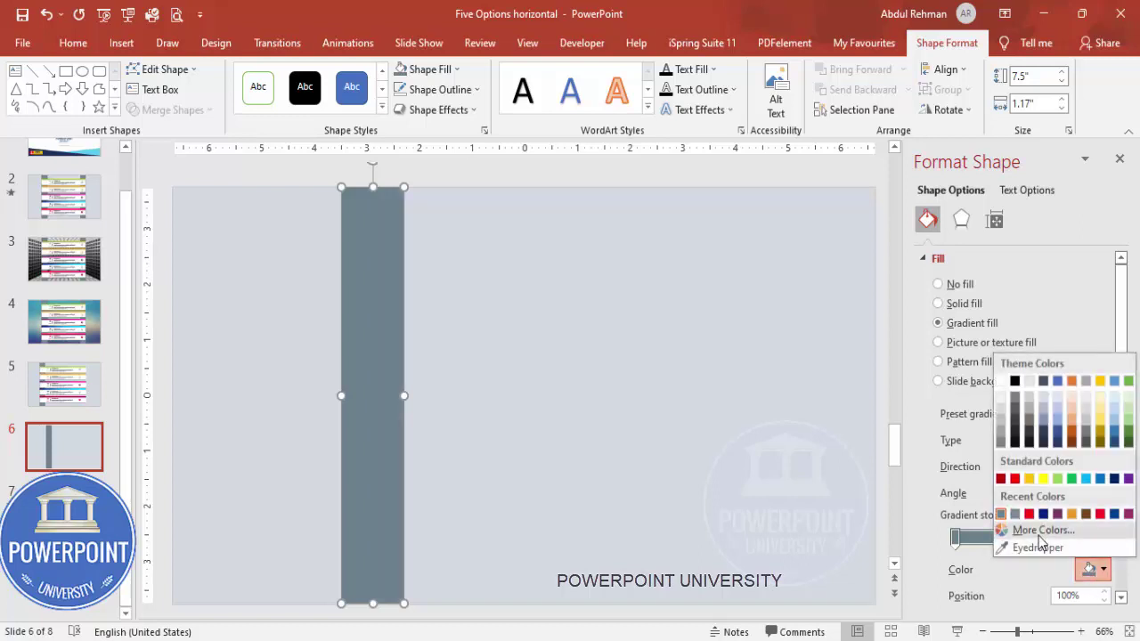
pyautogui.click(1042, 530)
pyautogui.moveTo(617, 287); pyautogui.dragTo(619, 297)
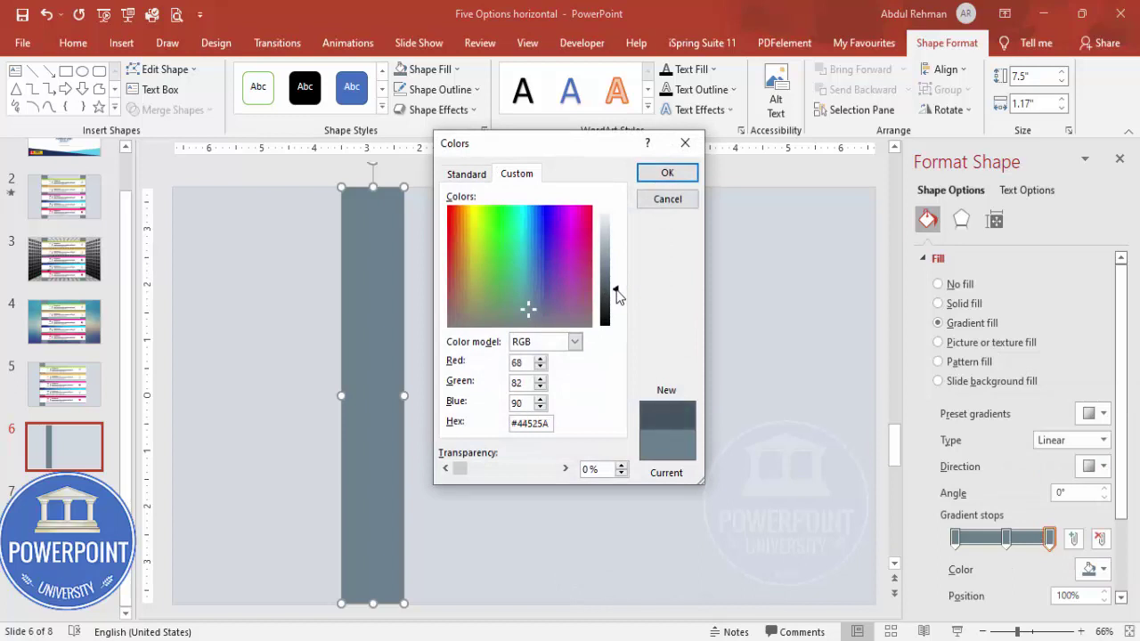
pyautogui.click(667, 172)
# Give the left gradient stop the same dark #44525A so both edges match
pyautogui.click(955, 539)
pyautogui.click(1094, 569)
pyautogui.click(1004, 505)
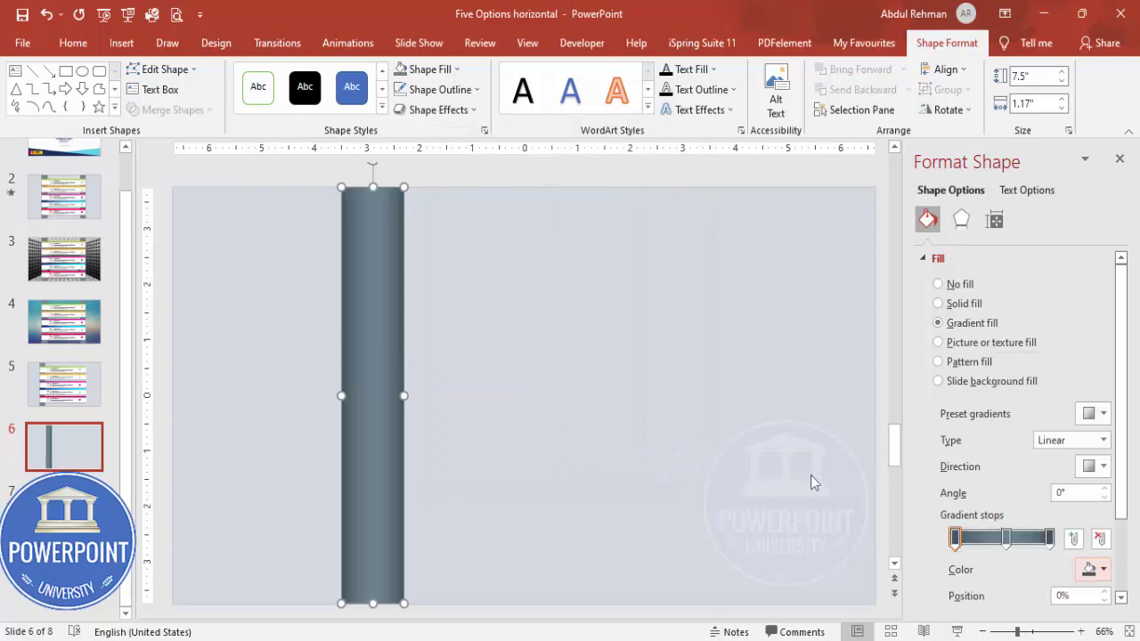
pyautogui.click(613, 435)
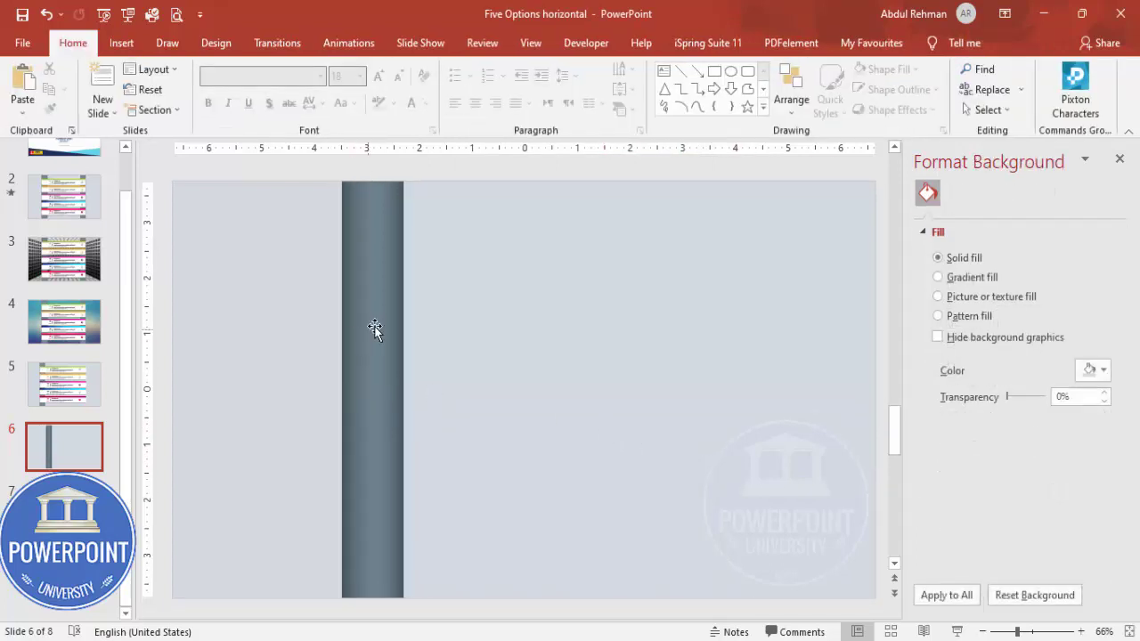
# Ctrl+drag a copy of the gray pillar to the right and shift the original further left
pyautogui.click(378, 321)
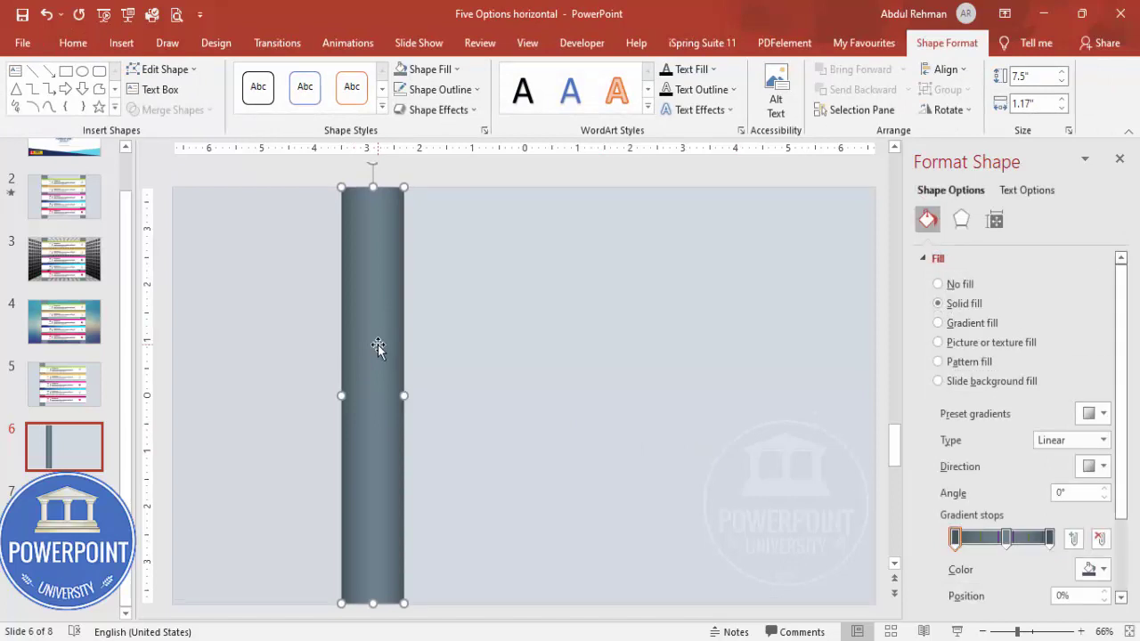
pyautogui.moveTo(378, 347); pyautogui.dragTo(720, 353)
pyautogui.moveTo(354, 349); pyautogui.dragTo(319, 339)
pyautogui.click(477, 328)
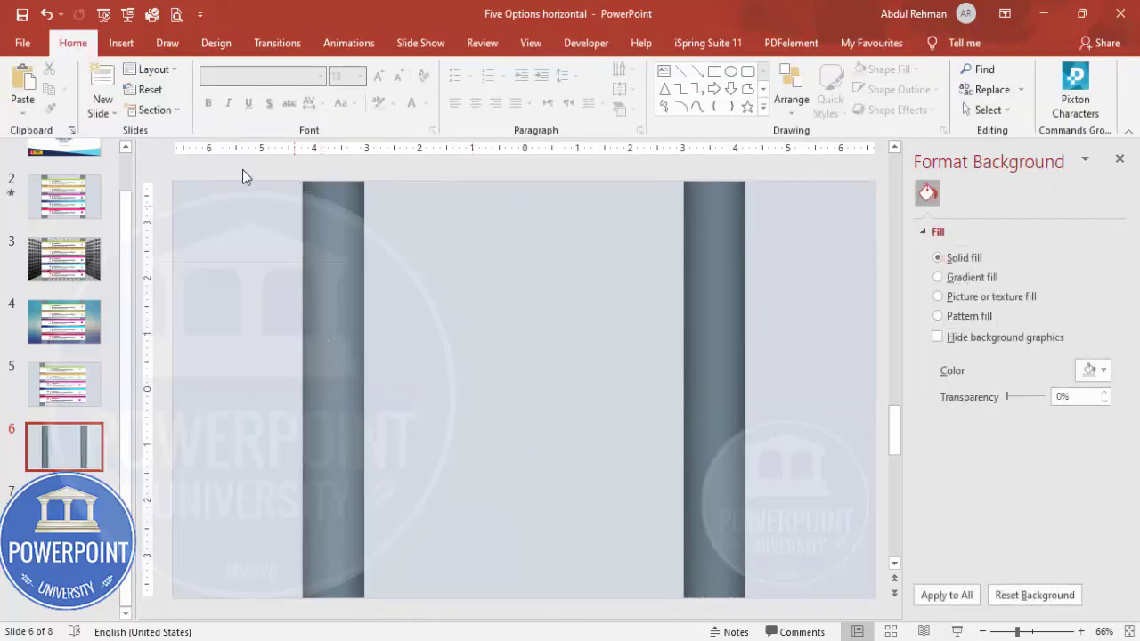
pyautogui.click(120, 43)
# Draw a horizontal bar across both pillars and make it White, Background 1 with no outline
pyautogui.click(269, 114)
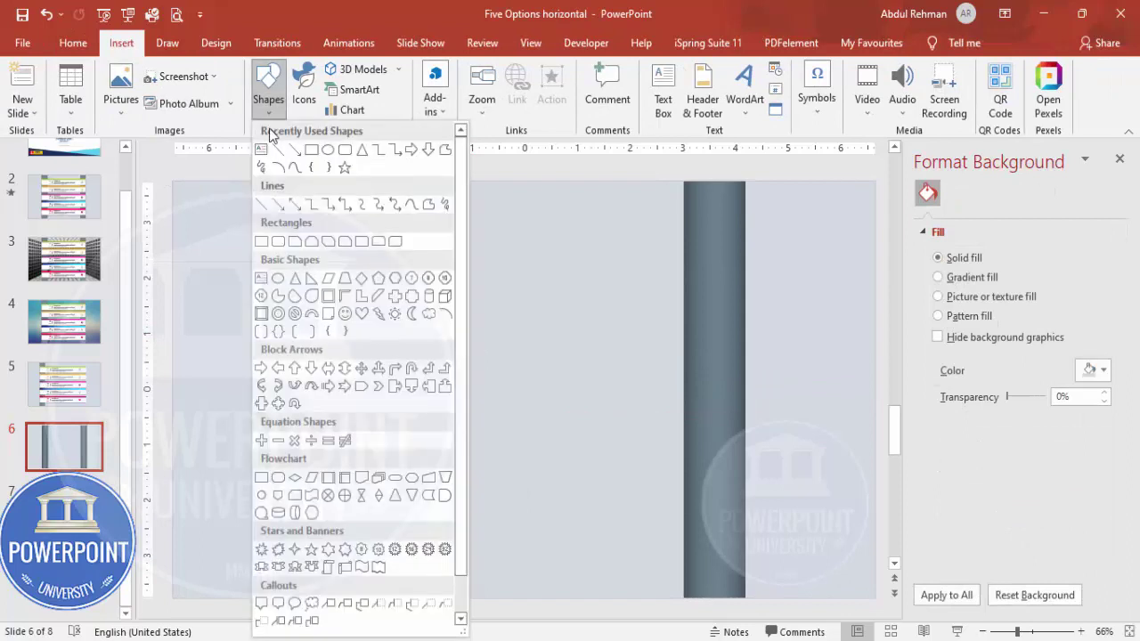
pyautogui.click(262, 241)
pyautogui.moveTo(303, 230); pyautogui.dragTo(745, 292)
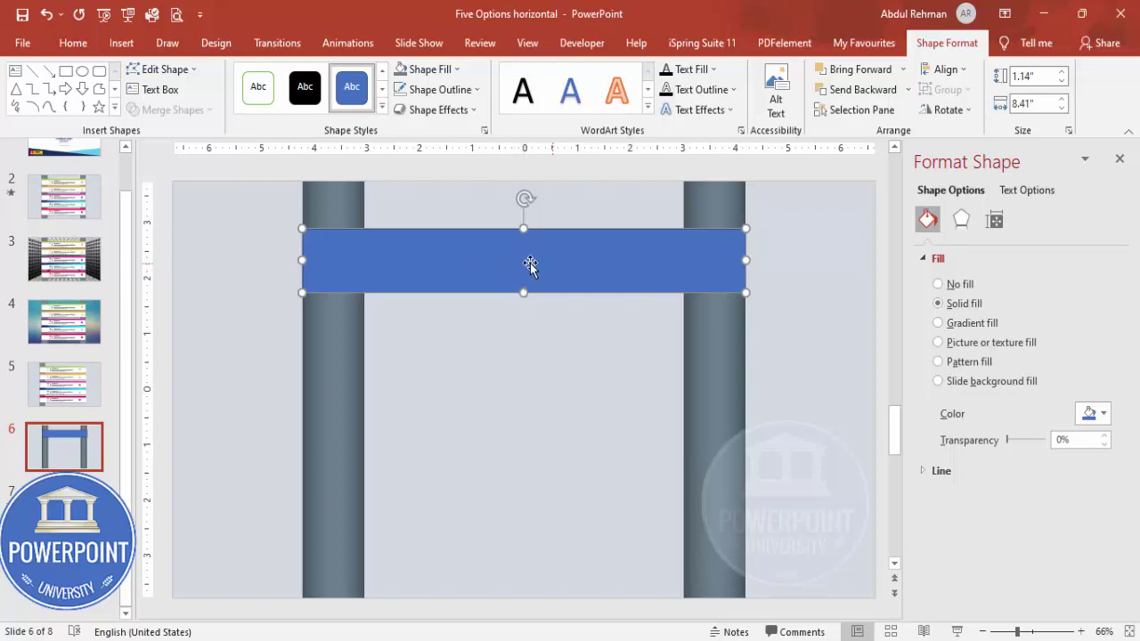
pyautogui.click(440, 89)
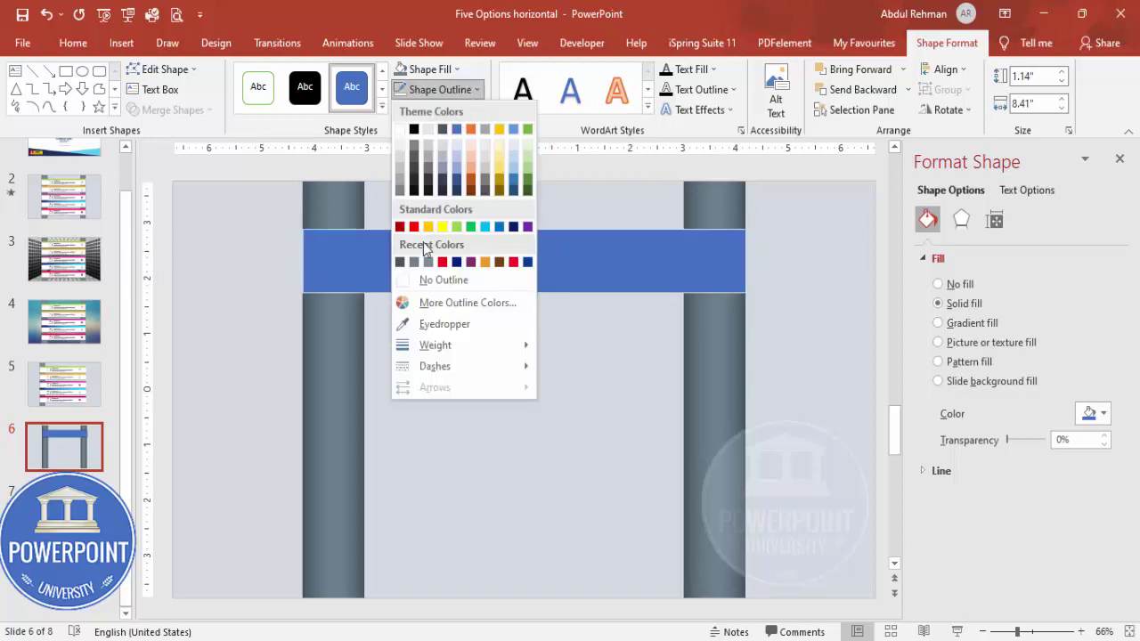
pyautogui.click(442, 280)
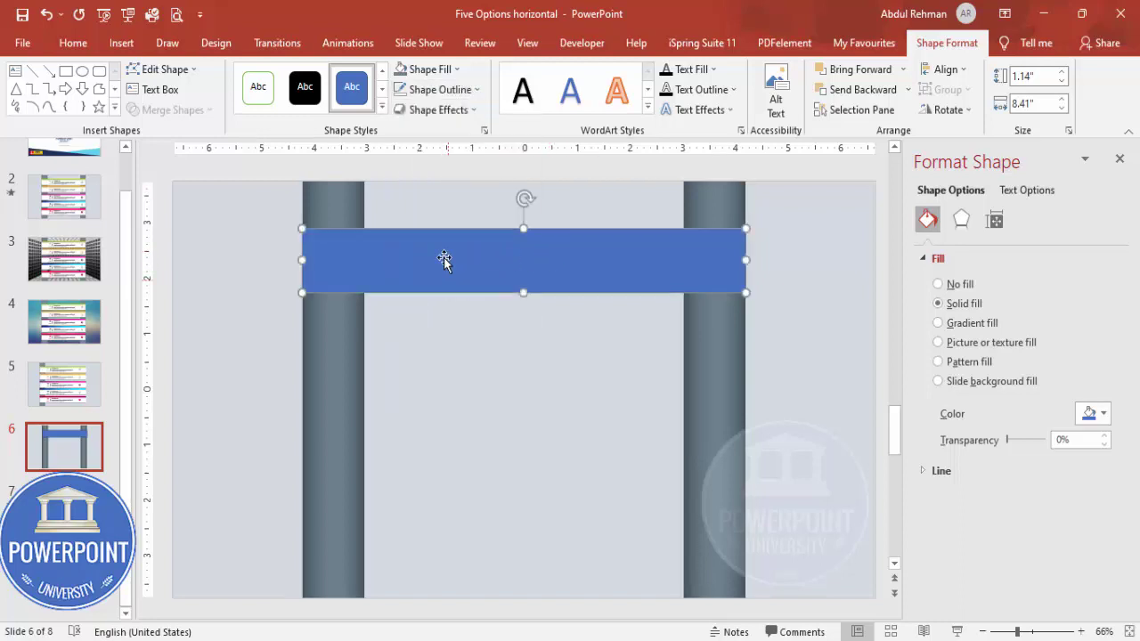
pyautogui.click(448, 73)
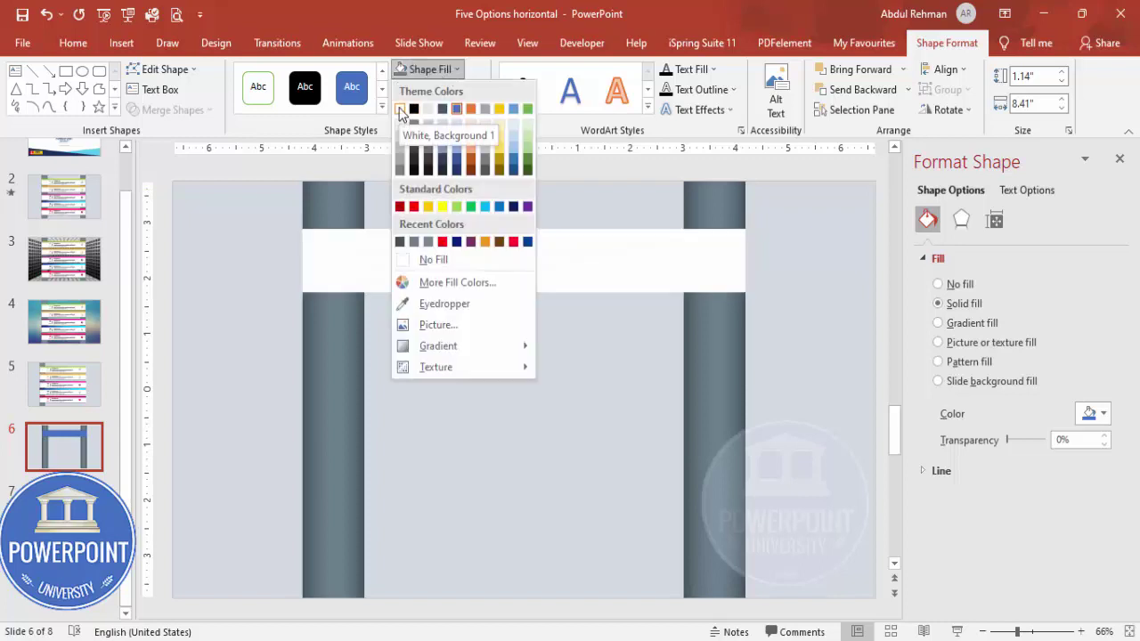
pyautogui.click(400, 110)
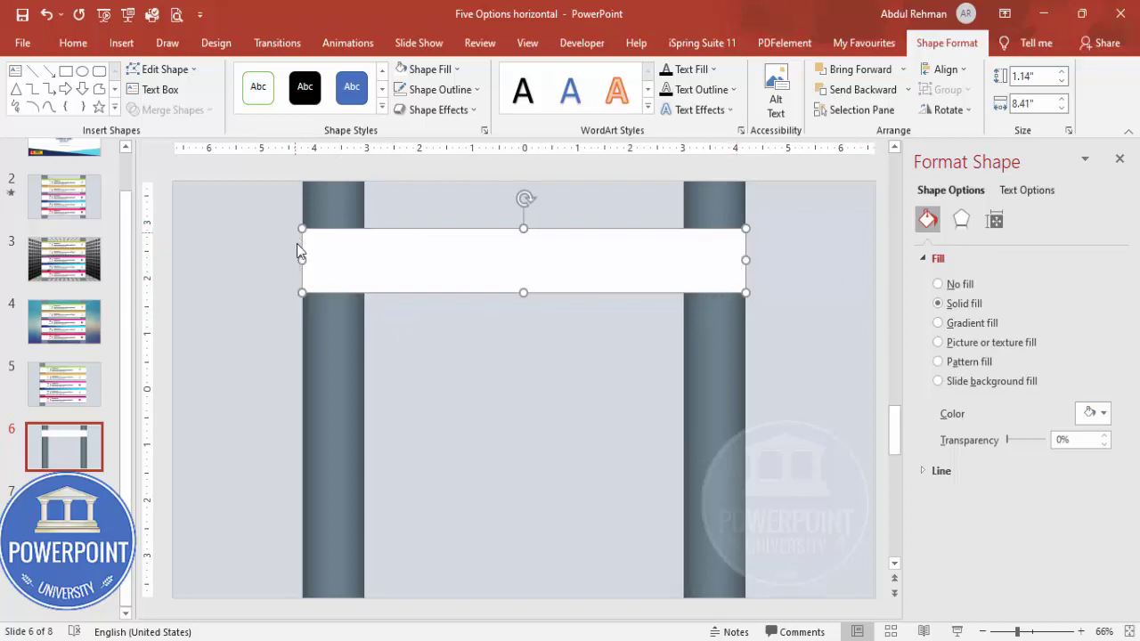
# Switch the banner to a gradient with a light grey first stop and a white stop moved to about 5%
pyautogui.click(971, 323)
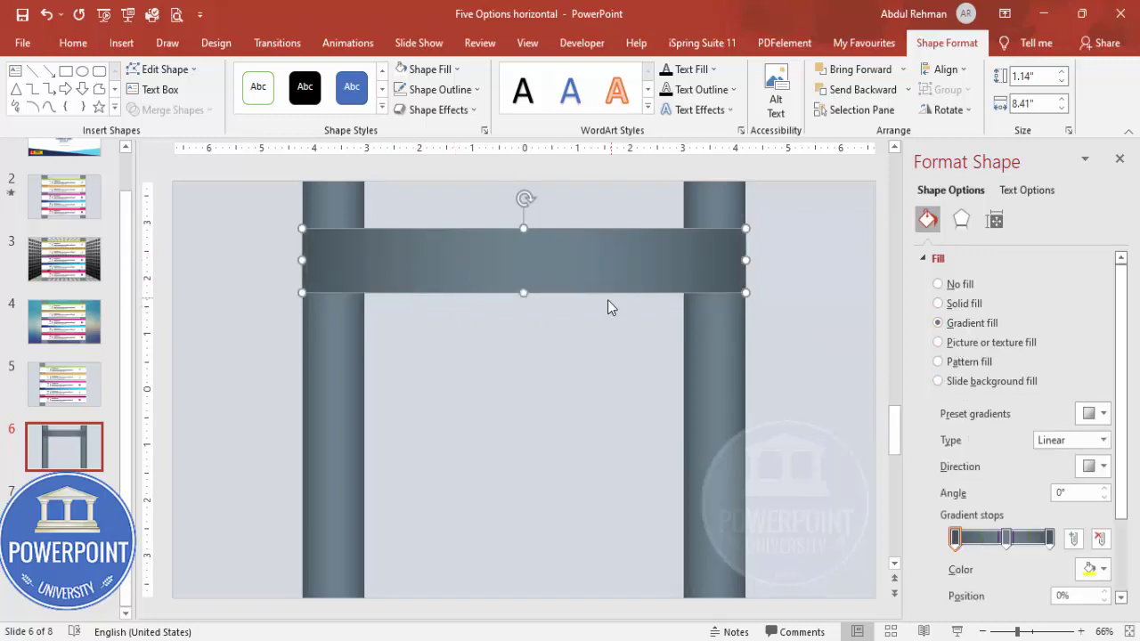
pyautogui.click(956, 539)
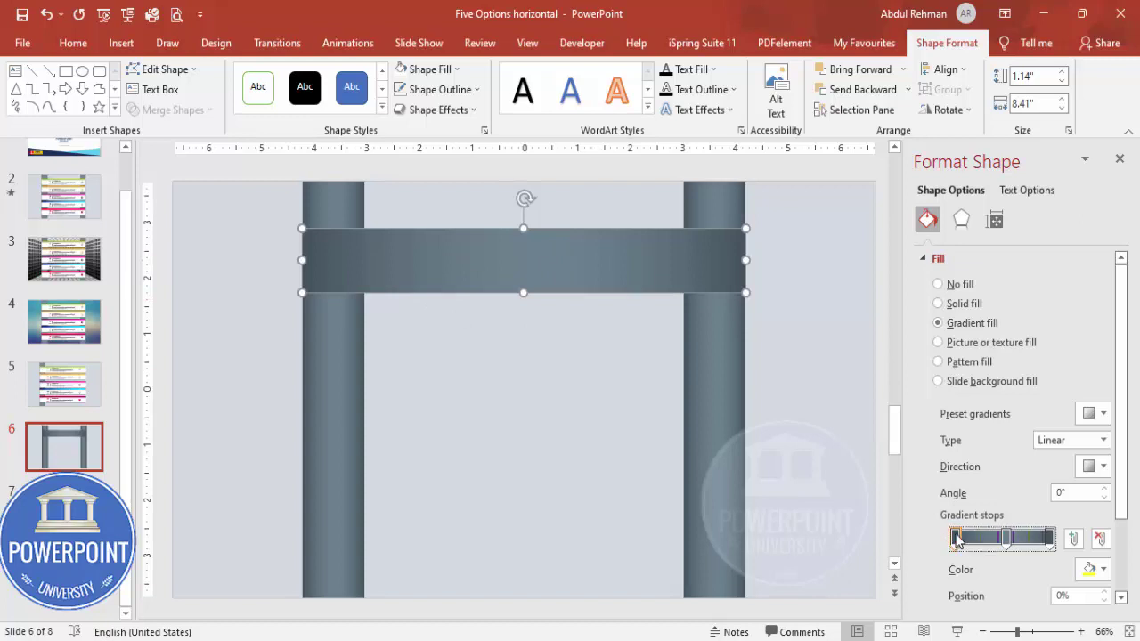
pyautogui.click(1090, 570)
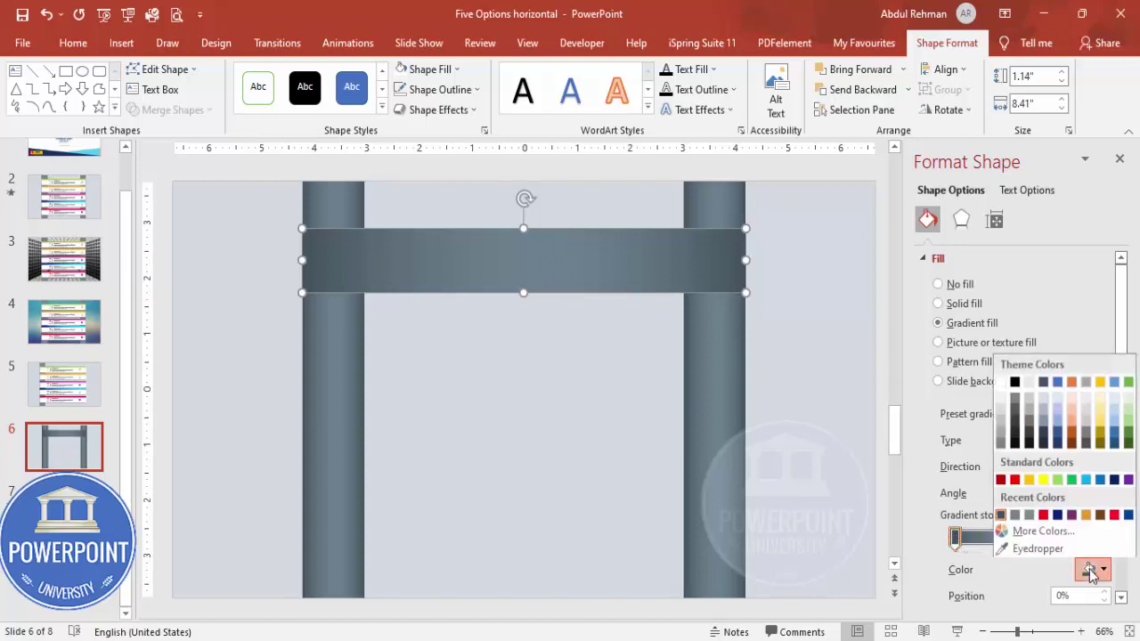
pyautogui.click(1001, 446)
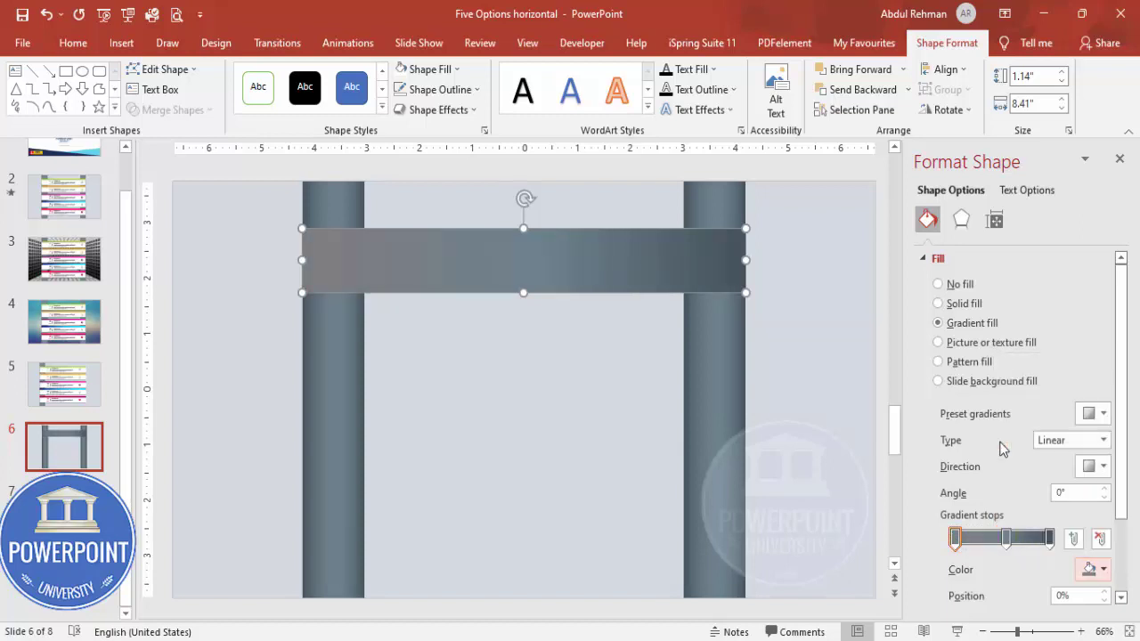
pyautogui.click(1007, 539)
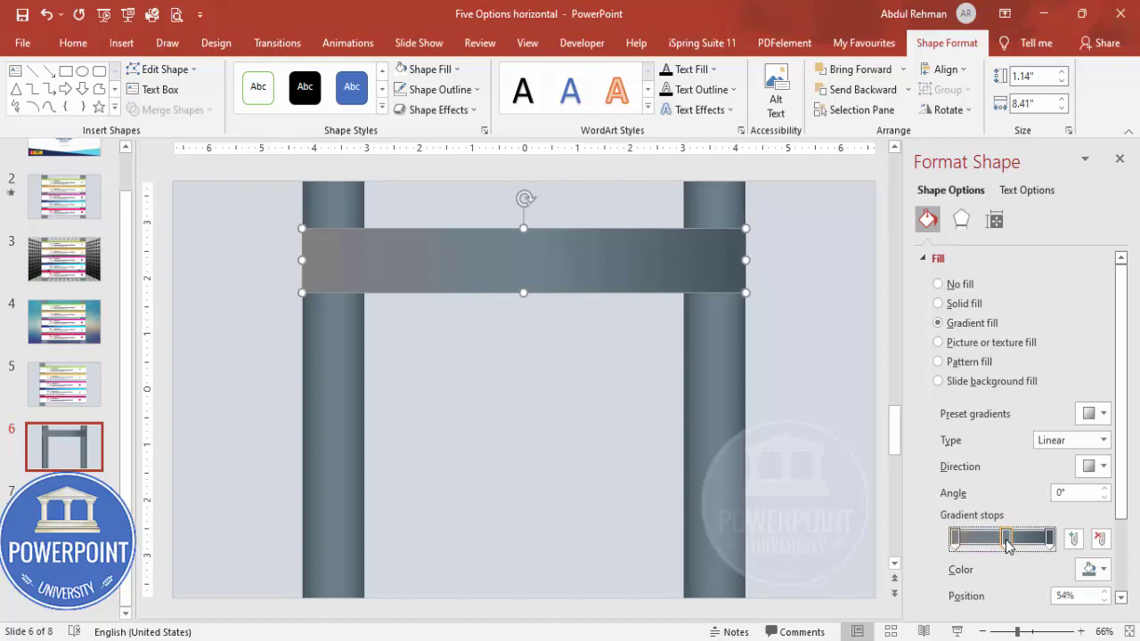
pyautogui.click(1093, 570)
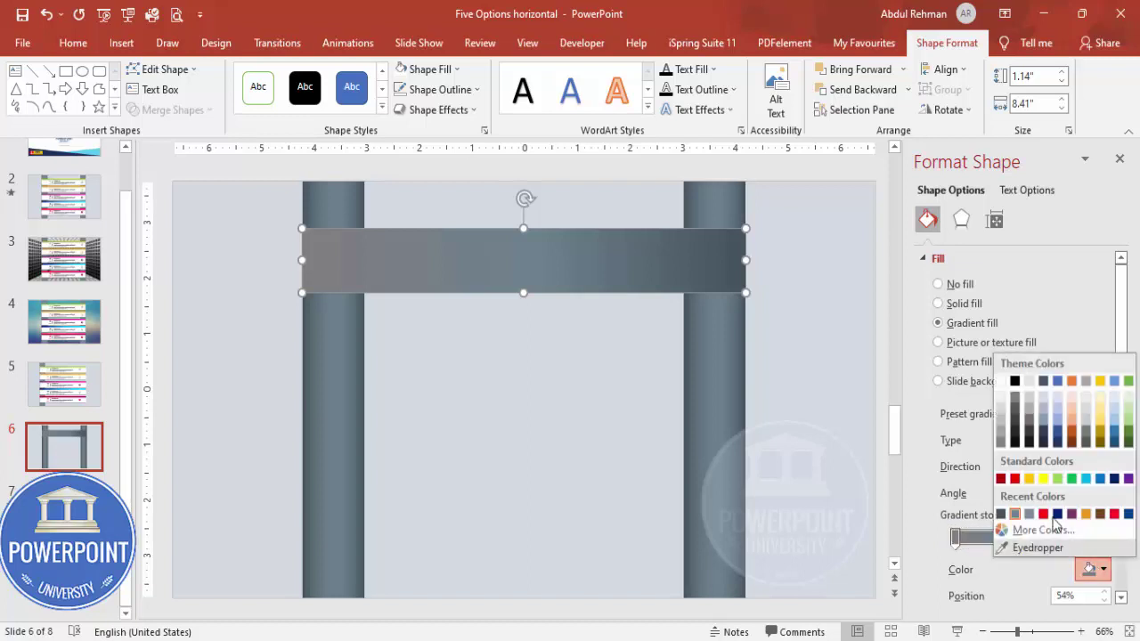
pyautogui.click(1002, 383)
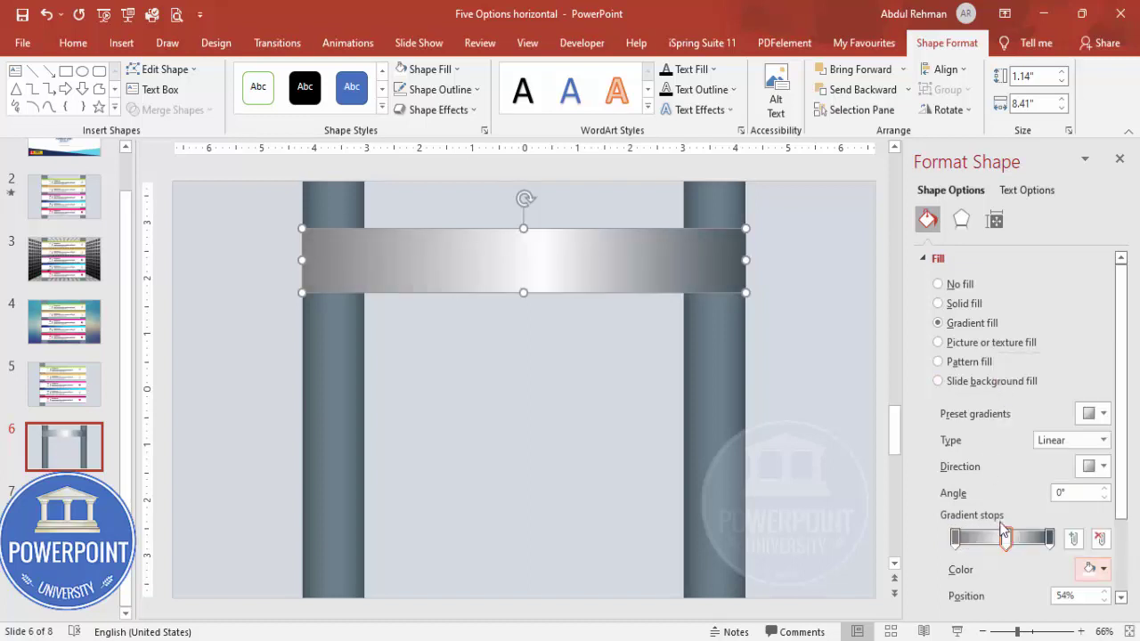
pyautogui.moveTo(1006, 539); pyautogui.dragTo(974, 542)
pyautogui.moveTo(970, 544); pyautogui.dragTo(961, 545)
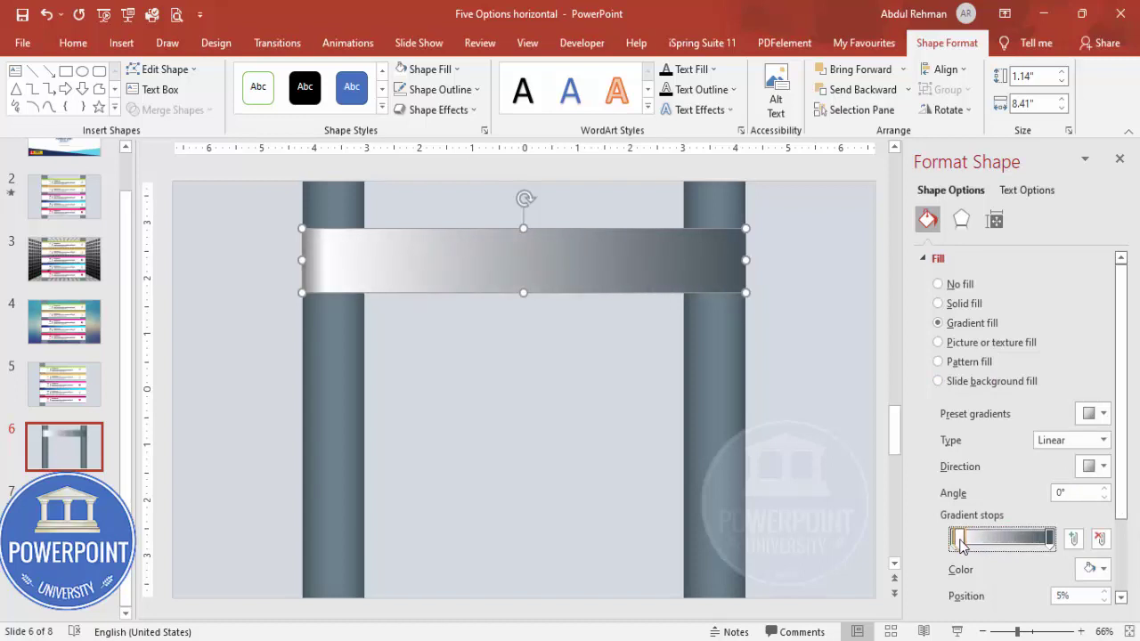
# Make the 86% stop white and the 100% stop dark grey, narrowing the dark right edge
pyautogui.click(1040, 540)
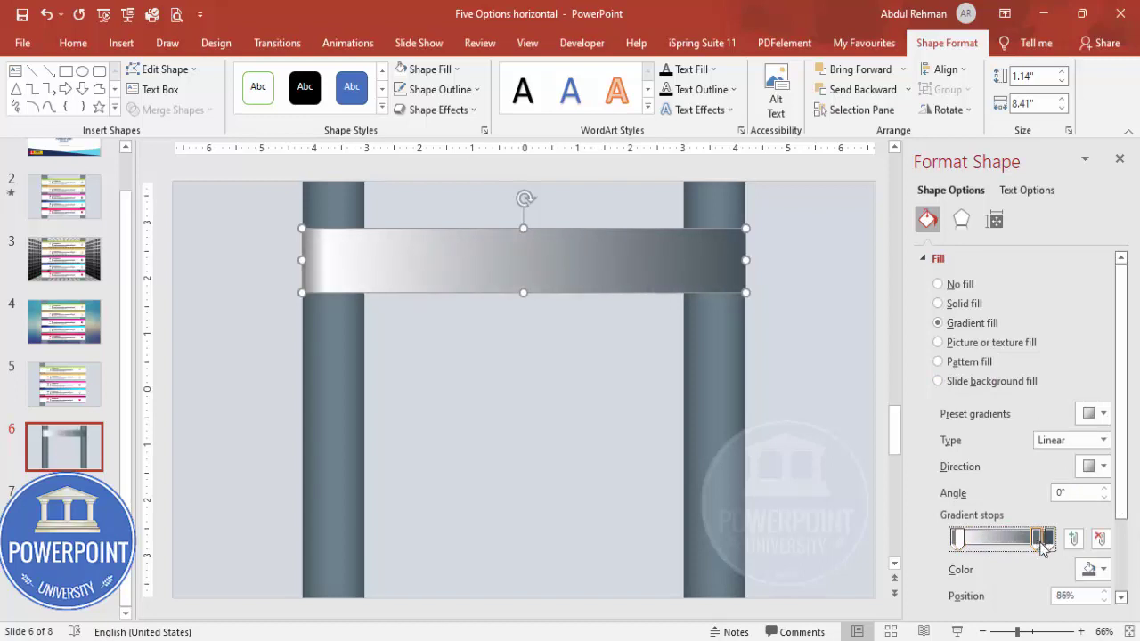
pyautogui.click(1093, 569)
pyautogui.click(1002, 383)
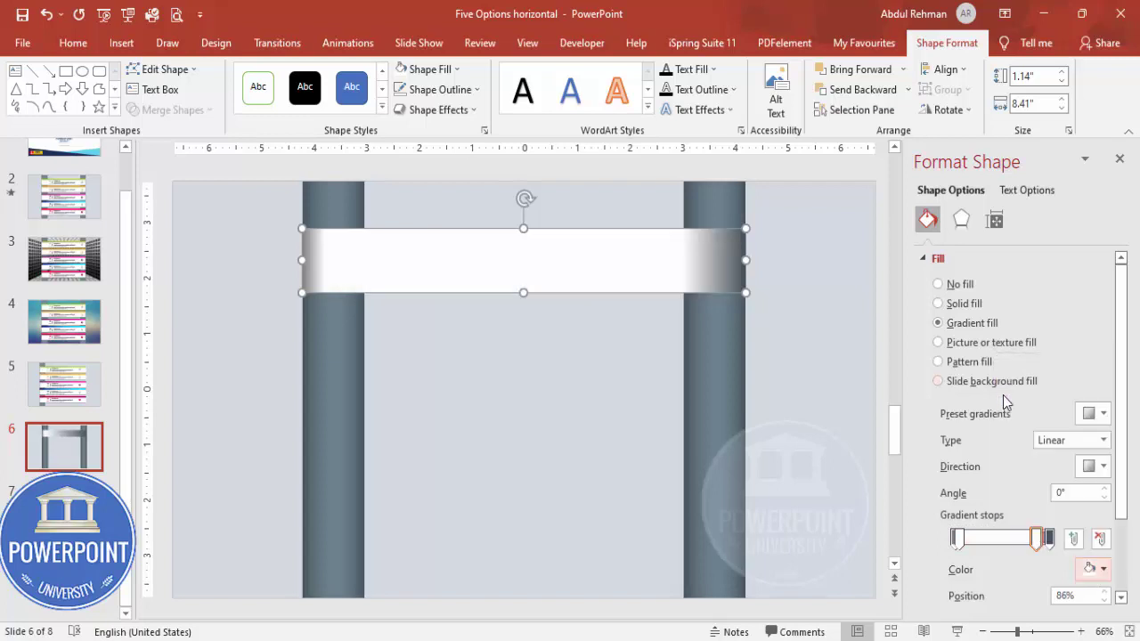
pyautogui.click(1048, 539)
pyautogui.click(1092, 570)
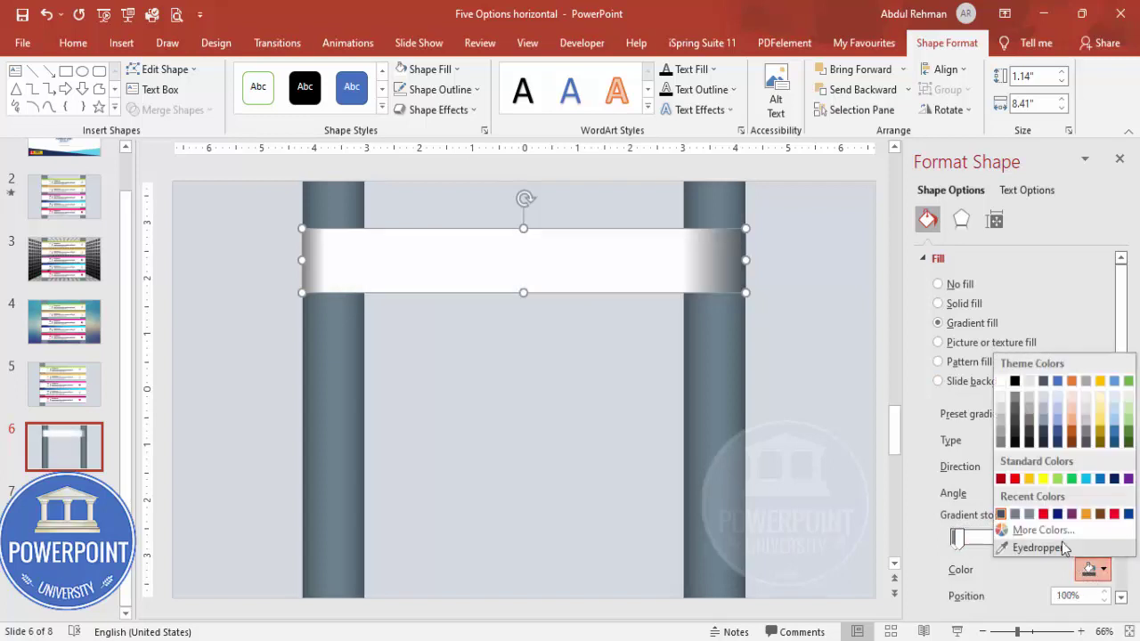
pyautogui.click(1001, 443)
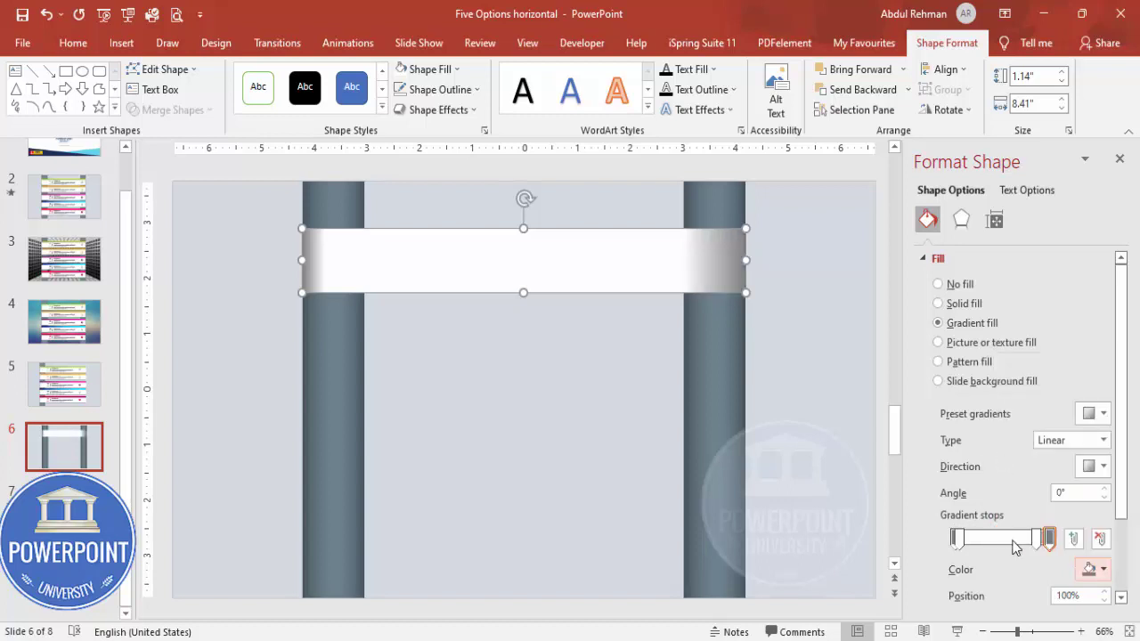
pyautogui.moveTo(1036, 546); pyautogui.dragTo(1048, 545)
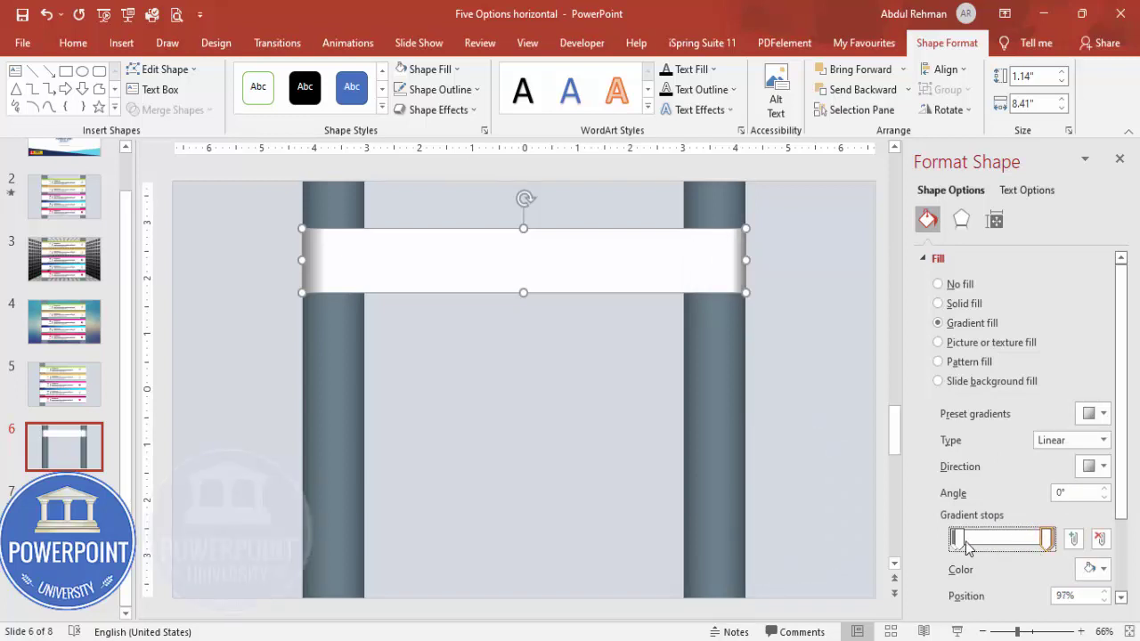
# Widen the Format Shape panel and shift the left white stop to about 4% to shrink the left shading
pyautogui.moveTo(905, 372); pyautogui.dragTo(702, 370)
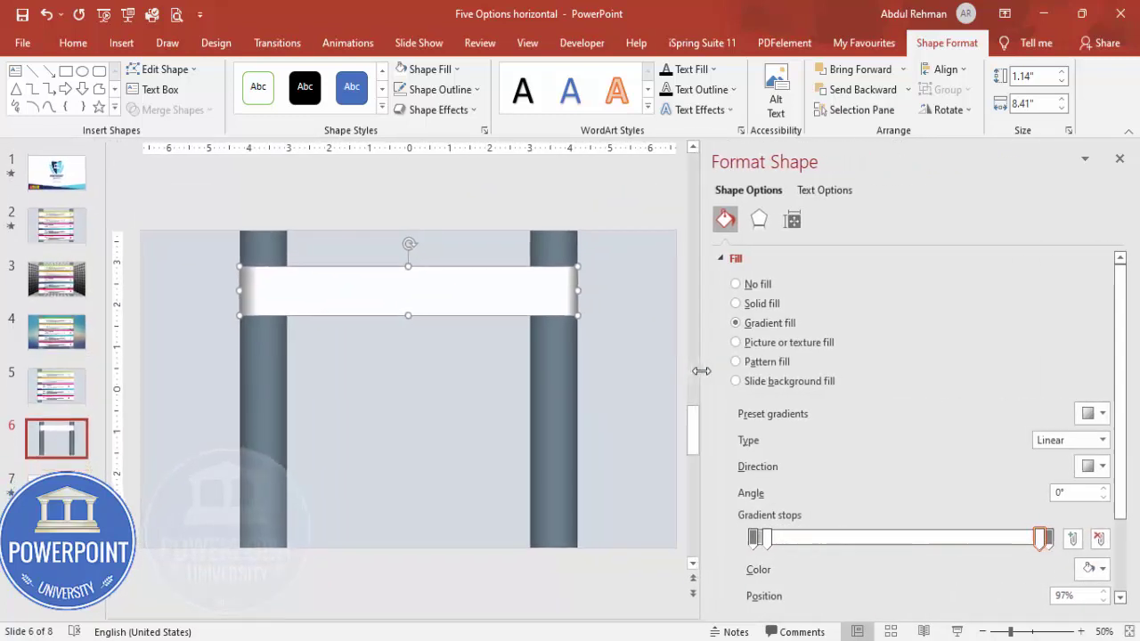
pyautogui.click(767, 538)
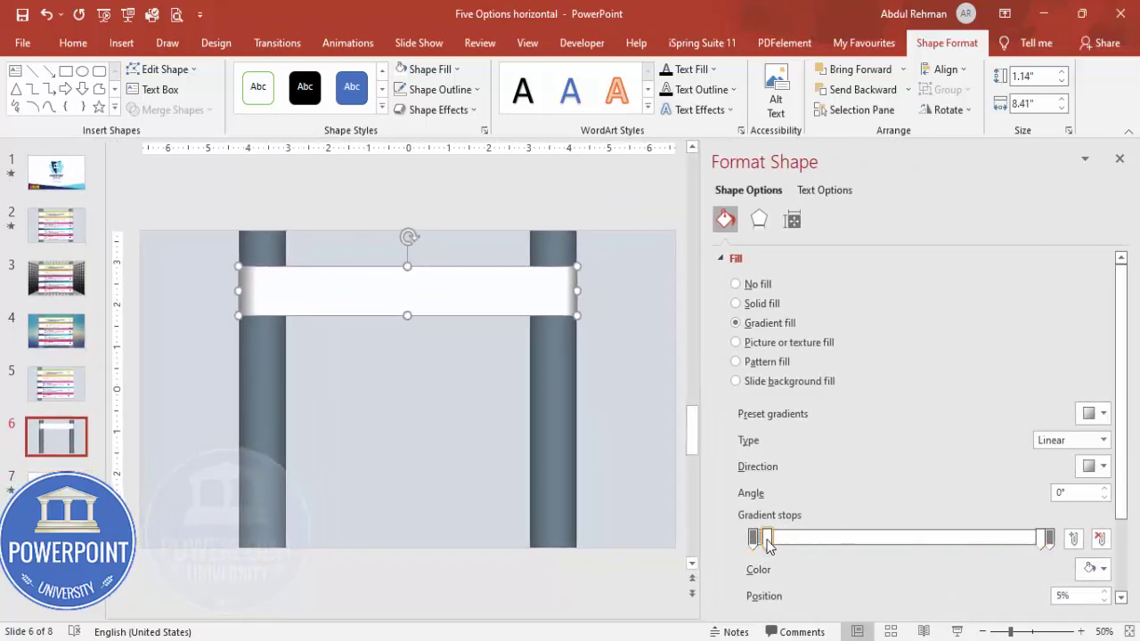
pyautogui.moveTo(768, 545); pyautogui.dragTo(813, 539)
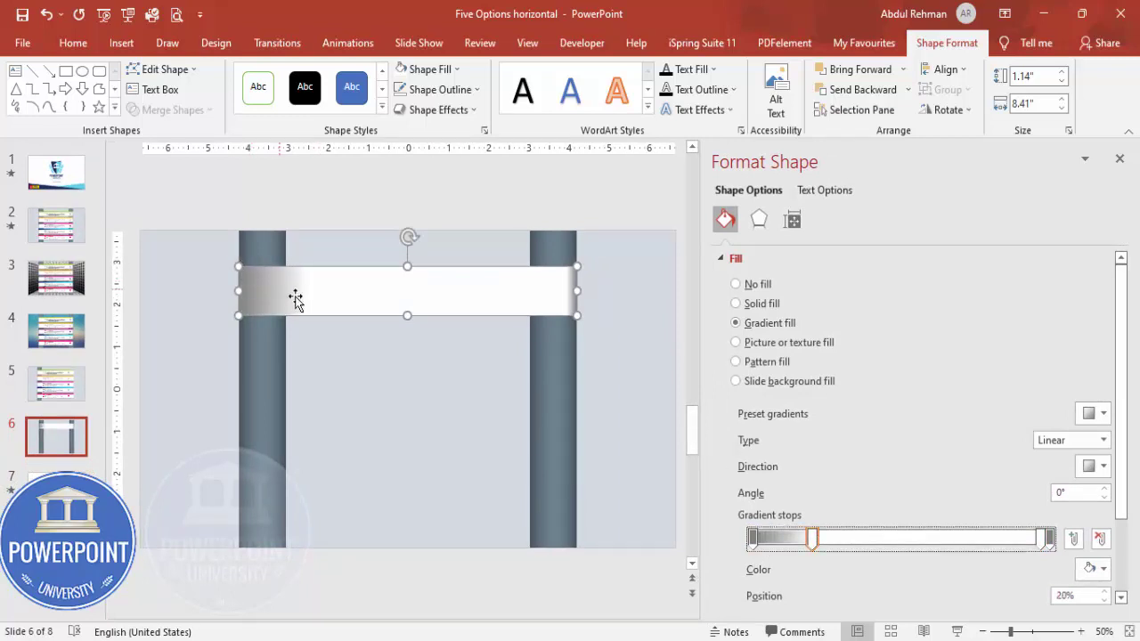
pyautogui.moveTo(808, 545); pyautogui.dragTo(763, 541)
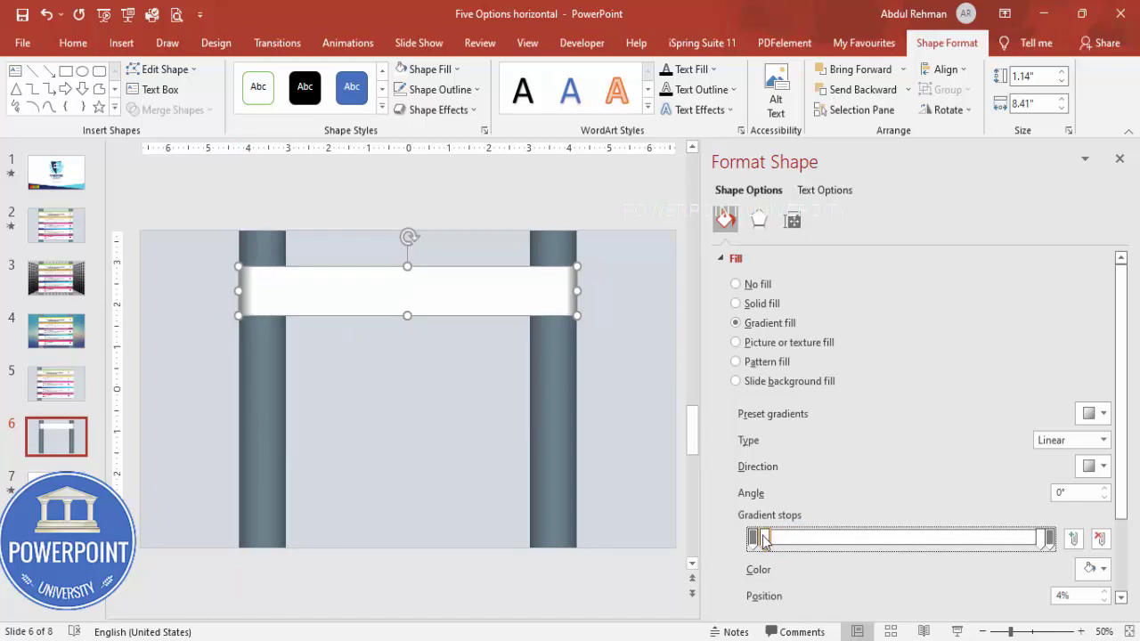
pyautogui.click(595, 335)
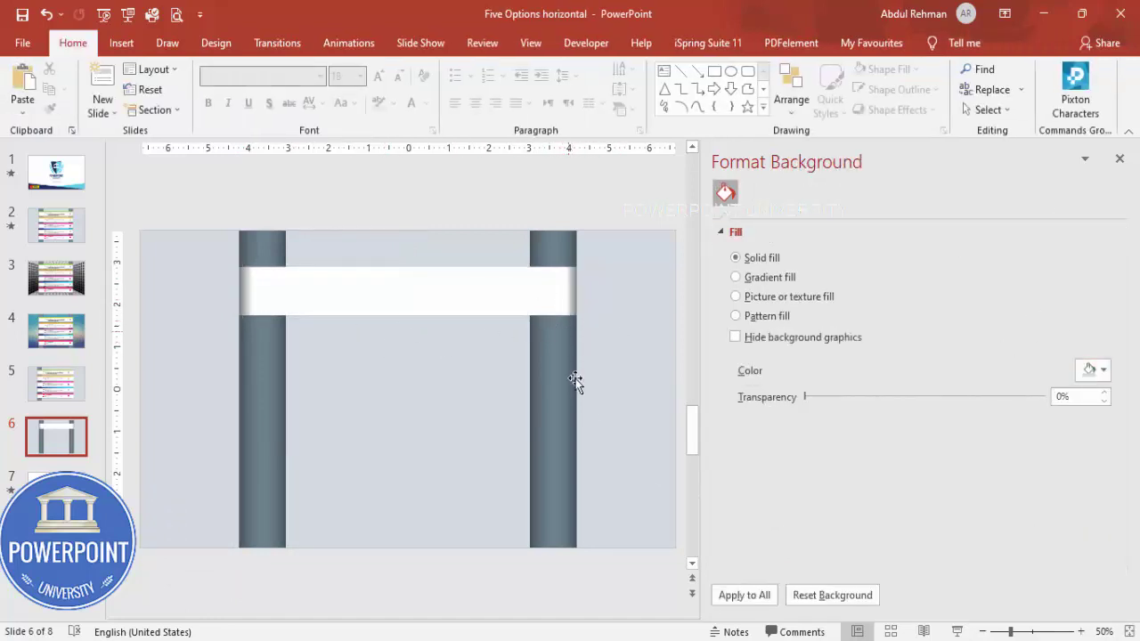
# Draw a thin outline-free rectangle strip along the top edge of the white banner
pyautogui.moveTo(700, 360); pyautogui.dragTo(909, 370)
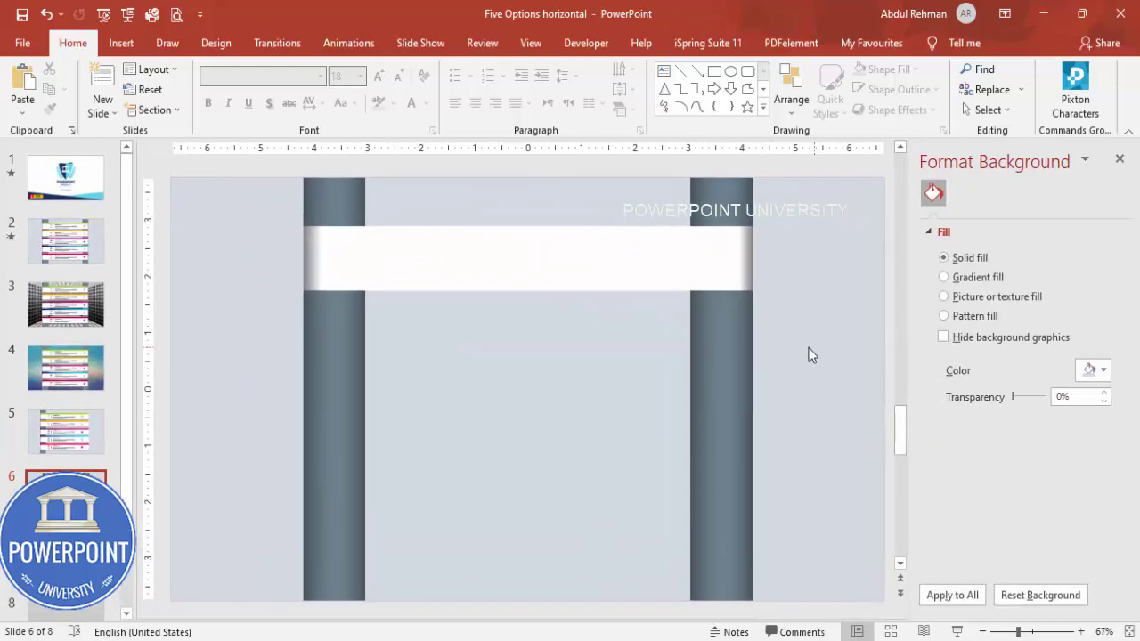
pyautogui.click(121, 43)
pyautogui.click(266, 93)
pyautogui.click(262, 244)
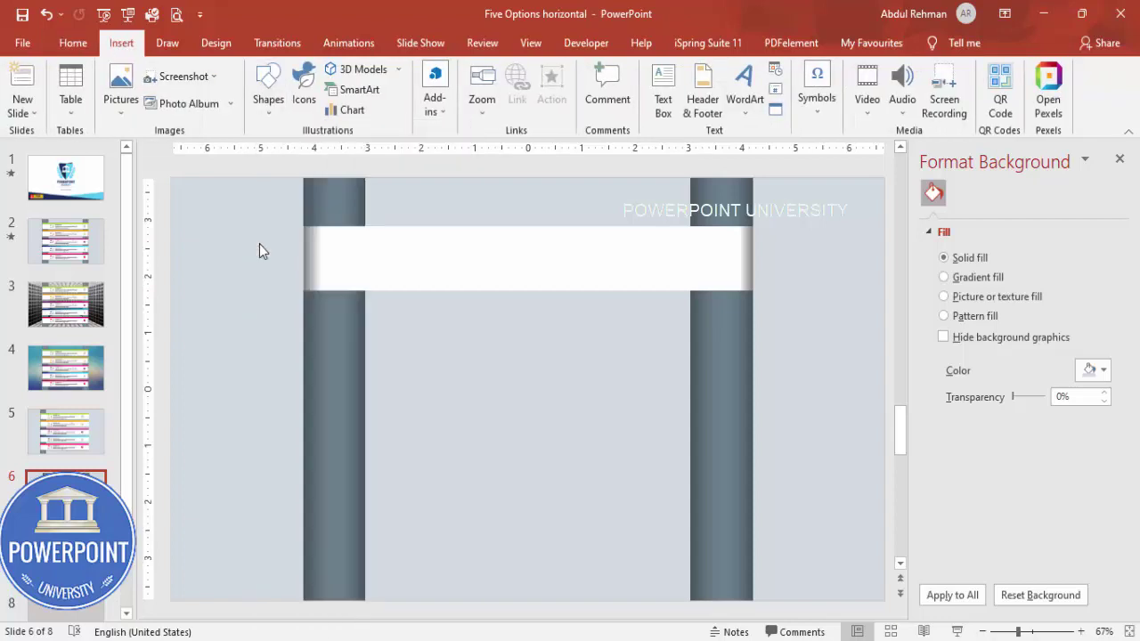
pyautogui.moveTo(303, 228); pyautogui.dragTo(754, 240)
pyautogui.click(458, 92)
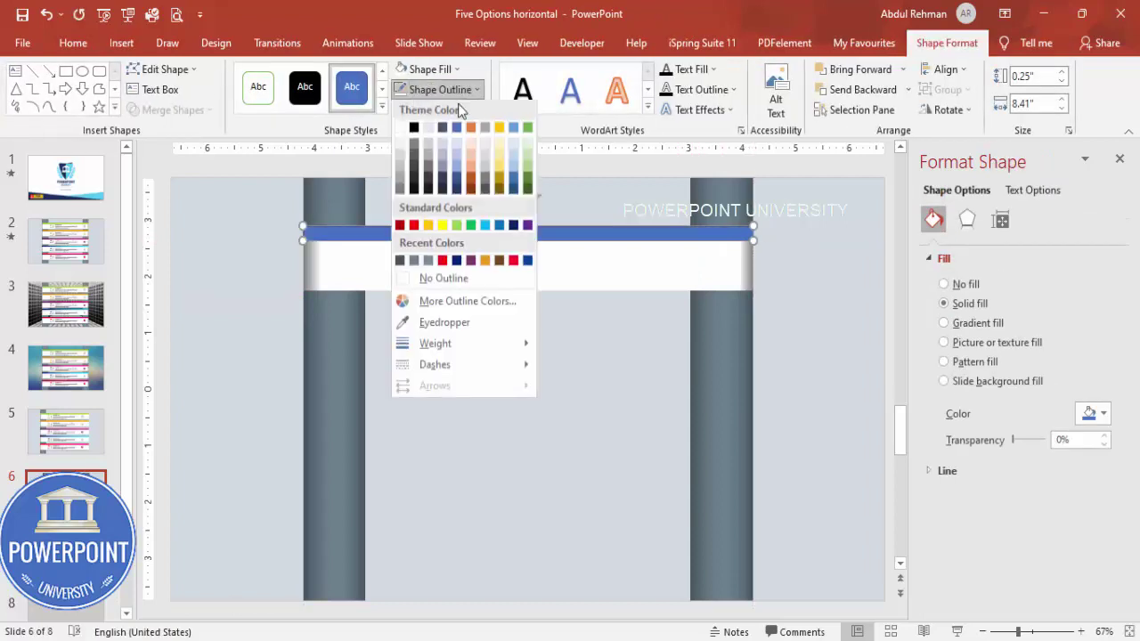
pyautogui.click(452, 280)
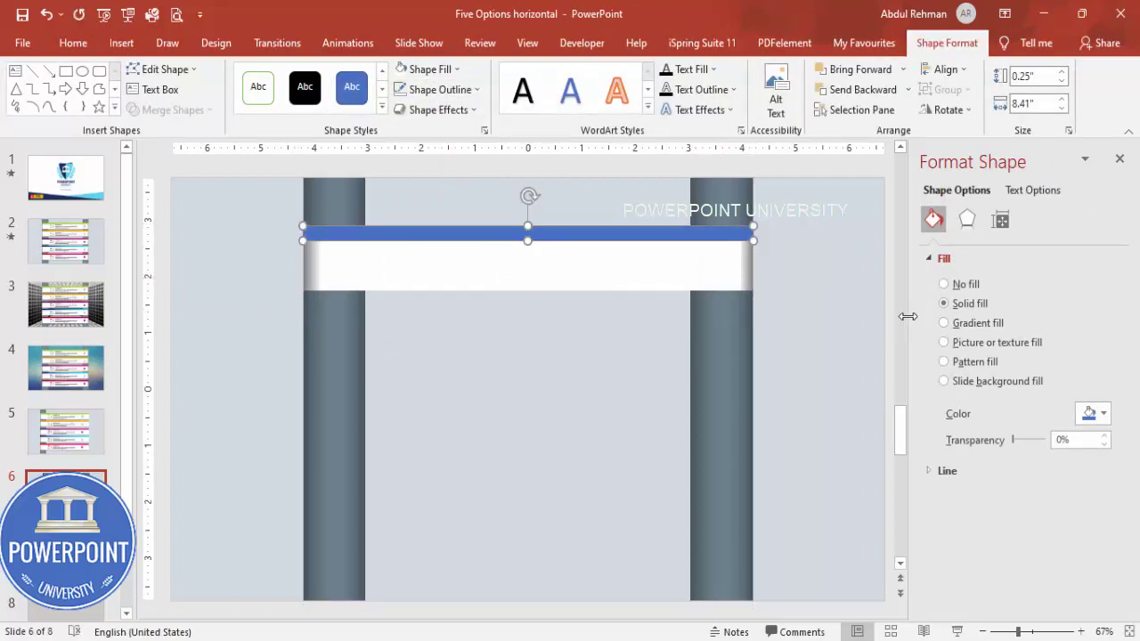
# Fill the strip with a two-stop gradient, gold on the left and yellow on the right
pyautogui.click(978, 326)
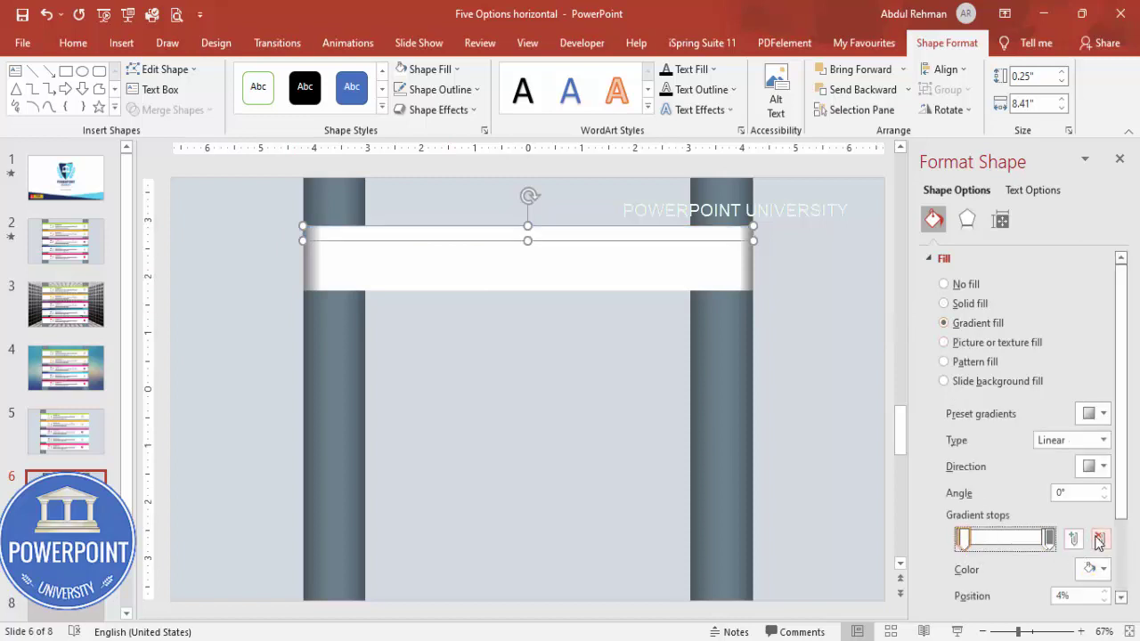
pyautogui.click(1100, 539)
pyautogui.click(1051, 538)
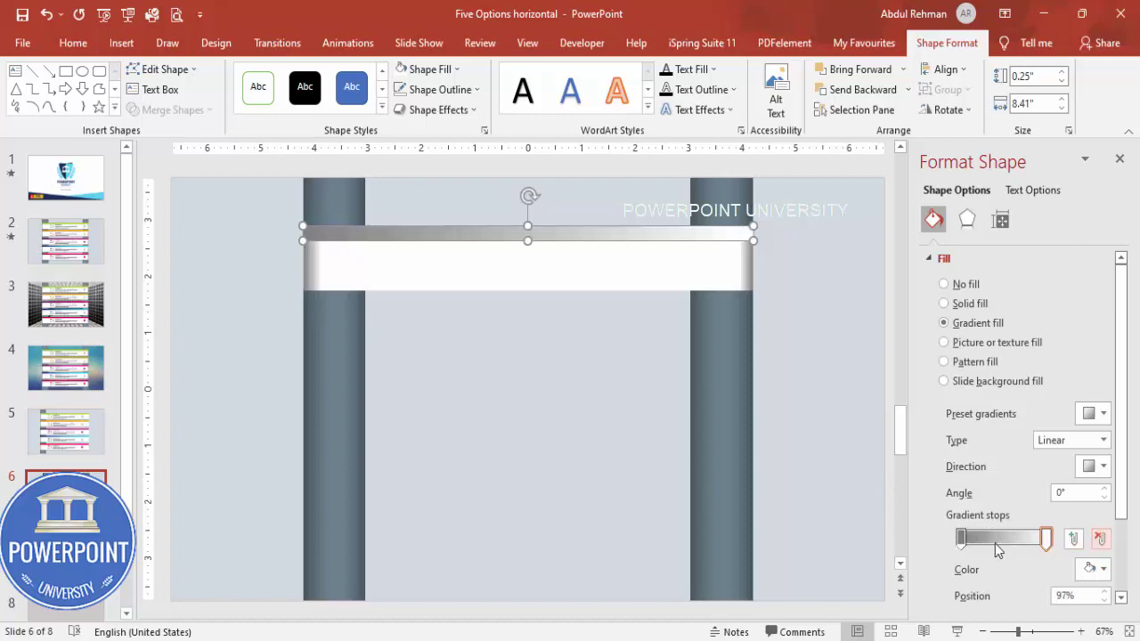
pyautogui.click(962, 538)
pyautogui.click(1094, 569)
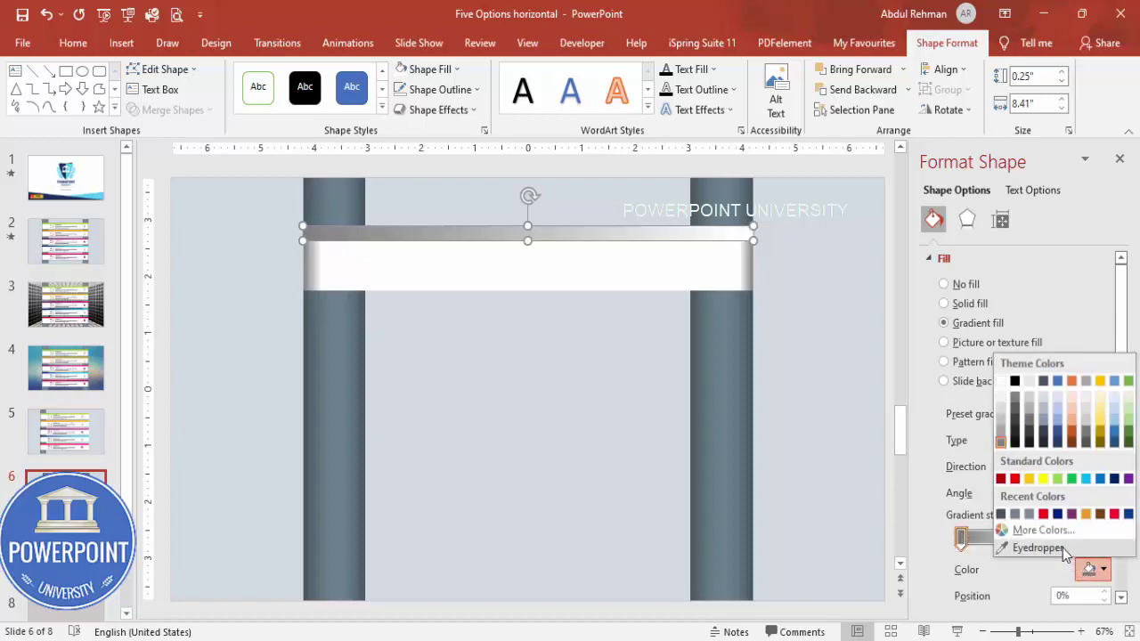
pyautogui.click(1029, 479)
pyautogui.click(1045, 538)
pyautogui.click(1094, 569)
pyautogui.click(1042, 482)
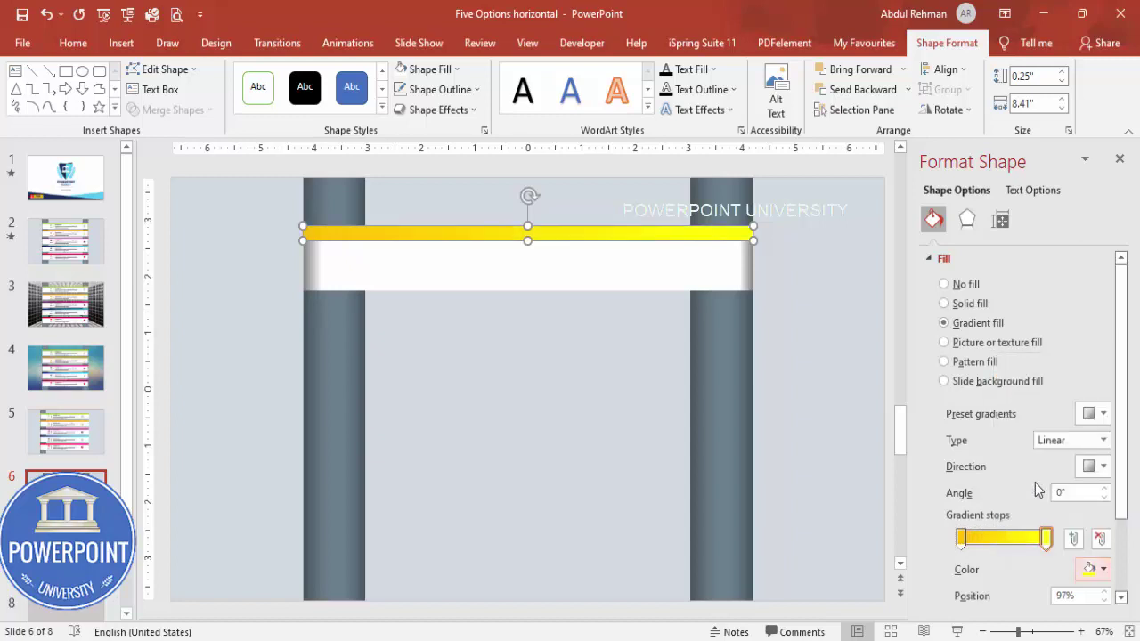
pyautogui.click(288, 324)
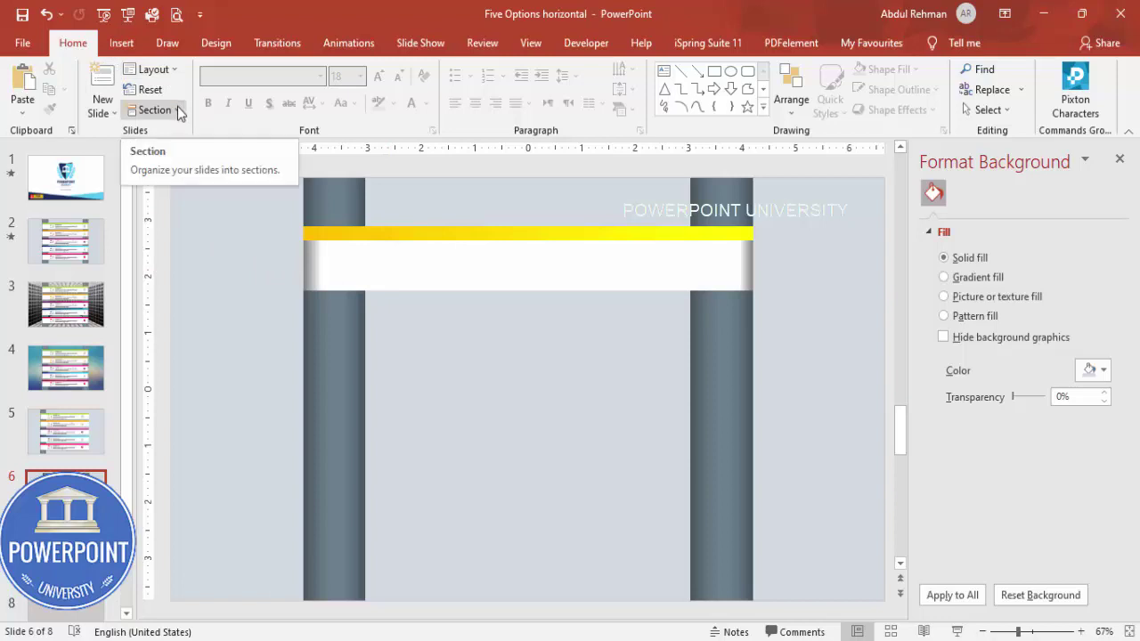
pyautogui.click(80, 431)
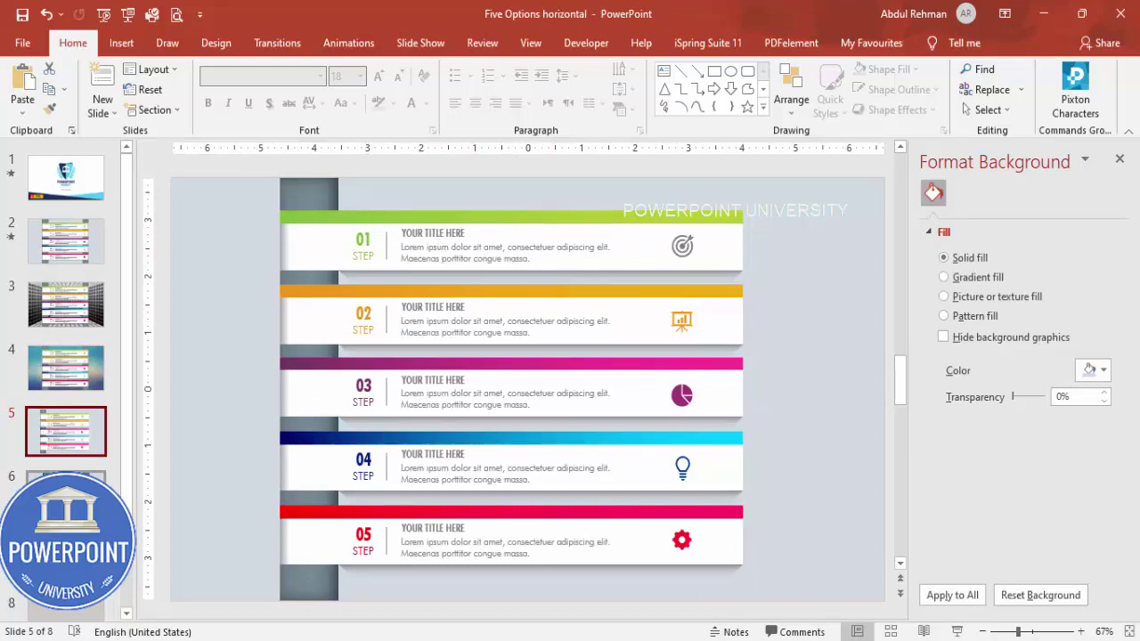
# Add a centred text box reading '01' at the left end of the white banner
pyautogui.click(66, 494)
pyautogui.click(121, 43)
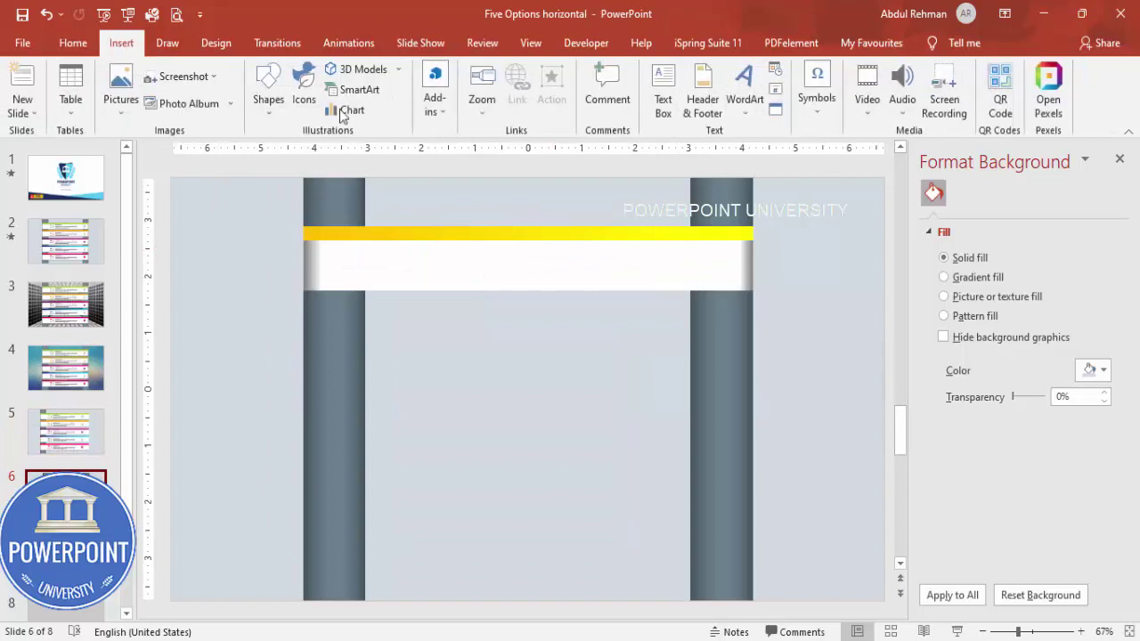
pyautogui.click(671, 80)
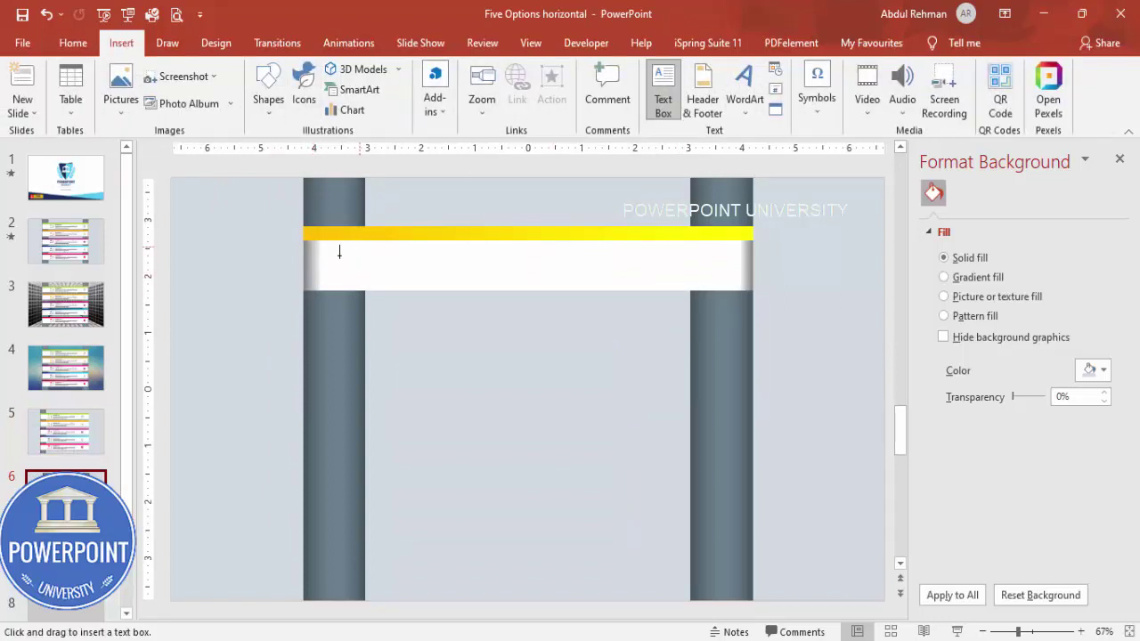
pyautogui.moveTo(341, 246); pyautogui.dragTo(398, 265)
pyautogui.write('01')
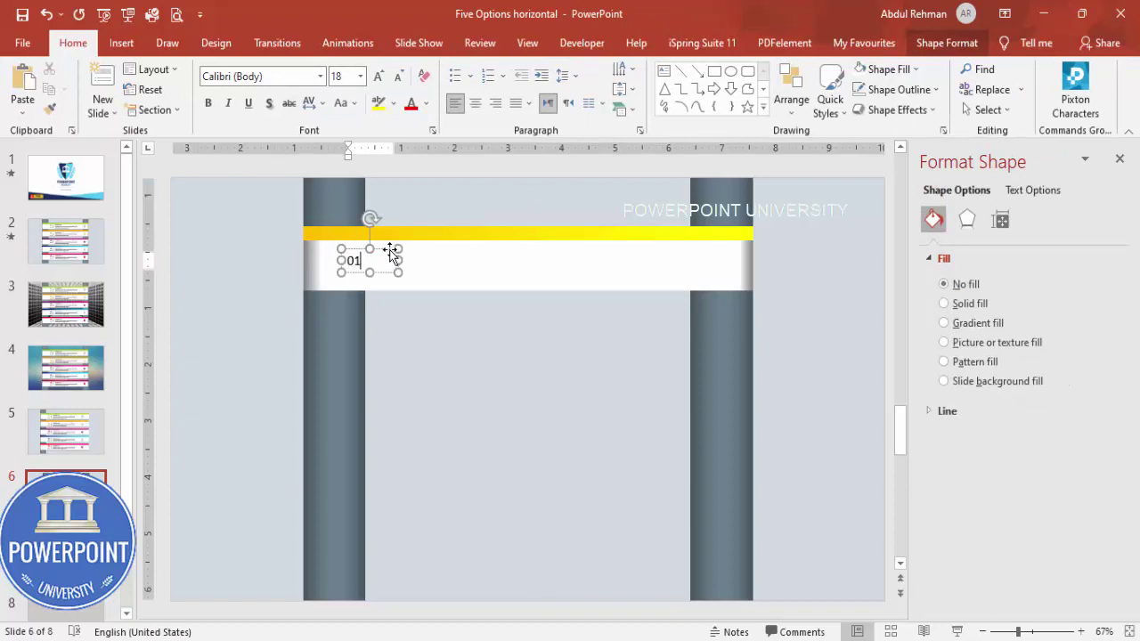
pyautogui.press('Escape')
pyautogui.click(474, 103)
# Format '01' in Futura BdCn BT at 24 pt with a dark font colour, nudging it up slightly
pyautogui.click(296, 78)
pyautogui.write('F')
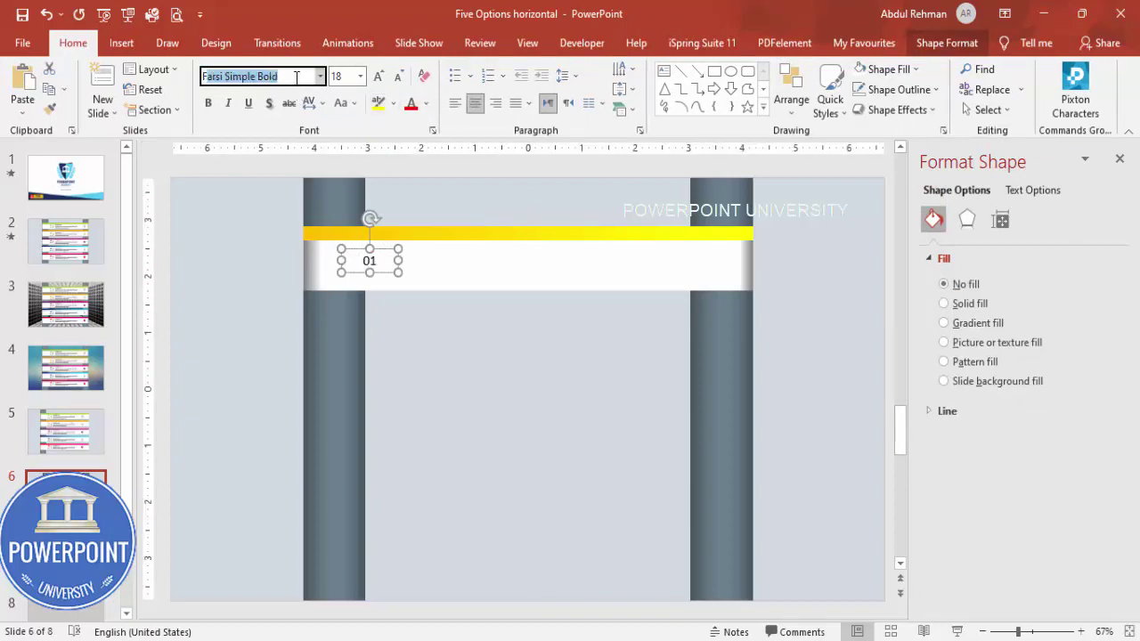
pyautogui.write('utura BdCn BT')
pyautogui.press('Return')
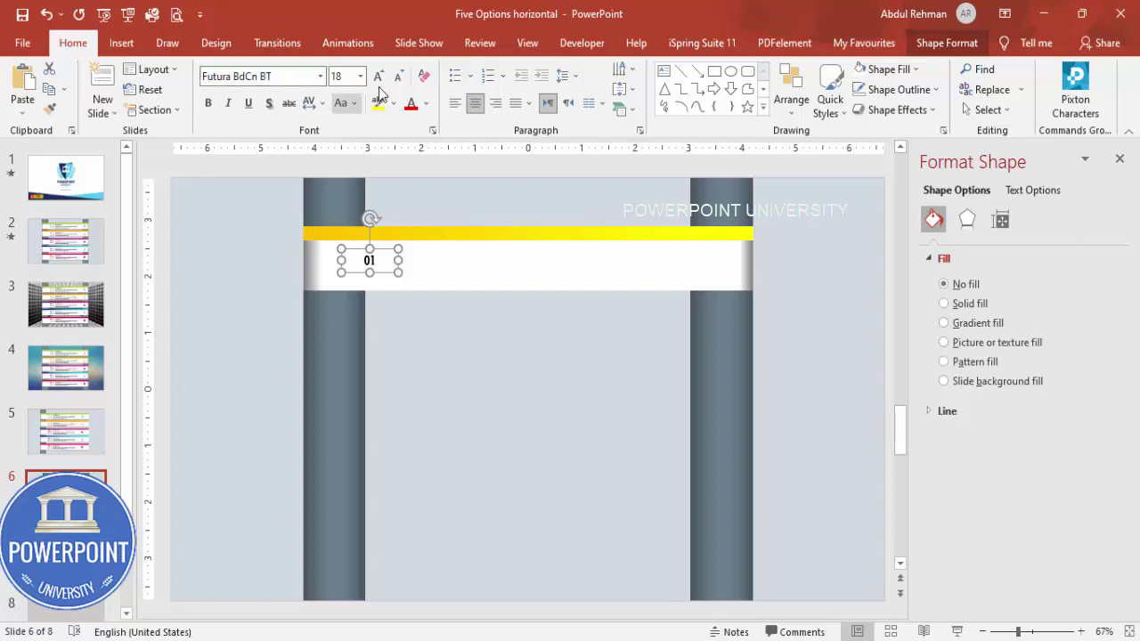
pyautogui.click(377, 77)
pyautogui.click(378, 77)
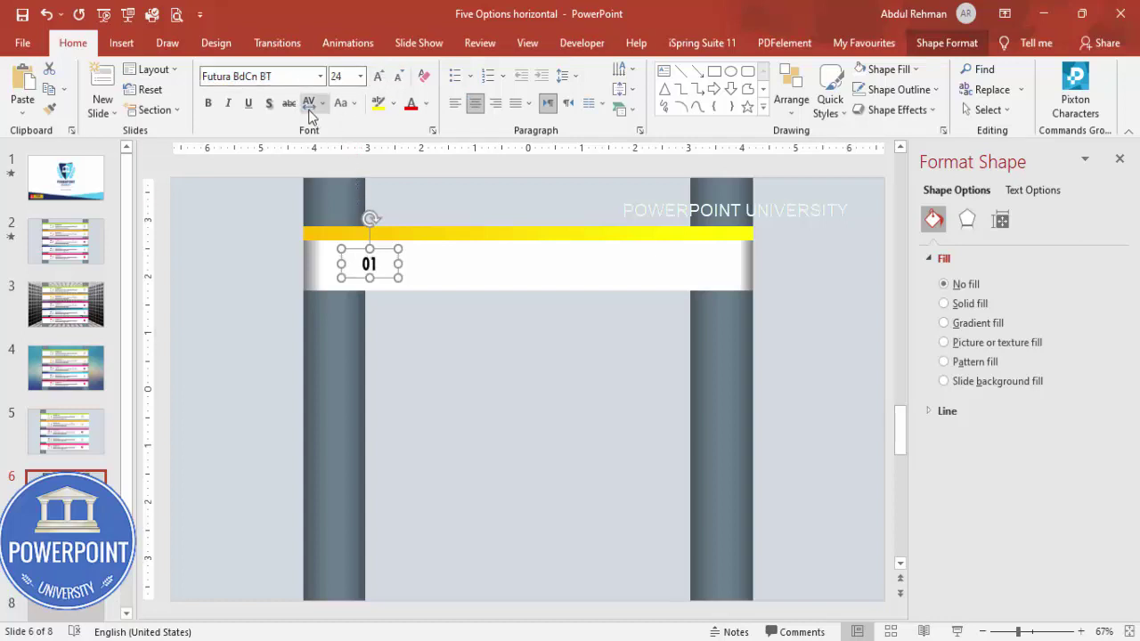
pyautogui.moveTo(385, 246); pyautogui.dragTo(384, 240)
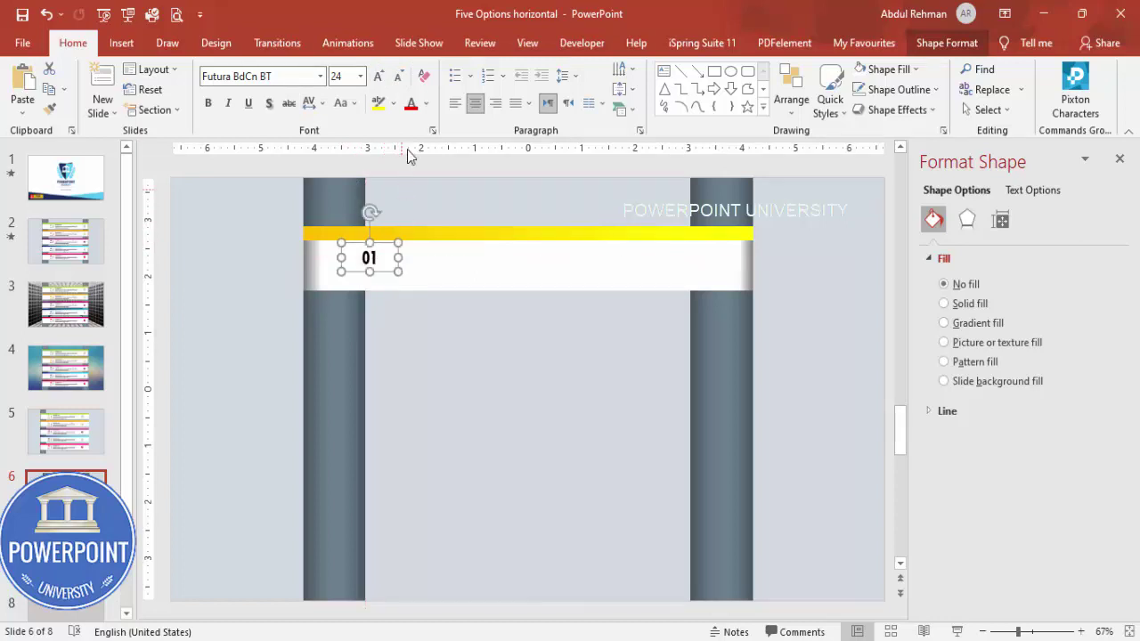
pyautogui.click(426, 103)
pyautogui.click(411, 276)
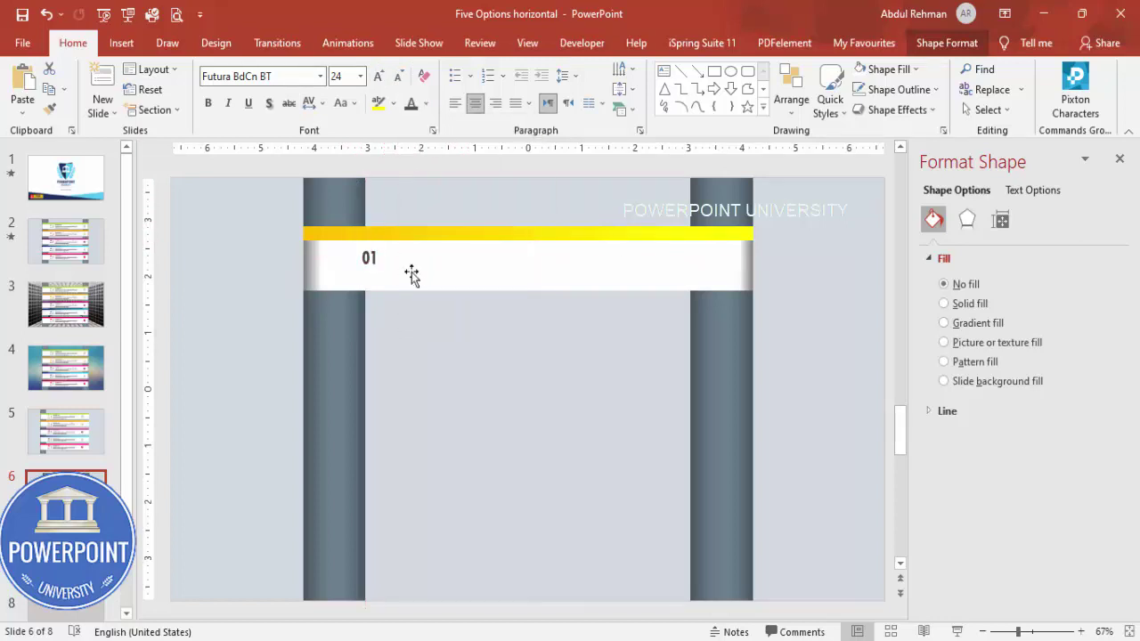
pyautogui.hotkey('ctrl', 'Up')
pyautogui.hotkey('ctrl', 'Up')
pyautogui.hotkey('ctrl', 'Up')
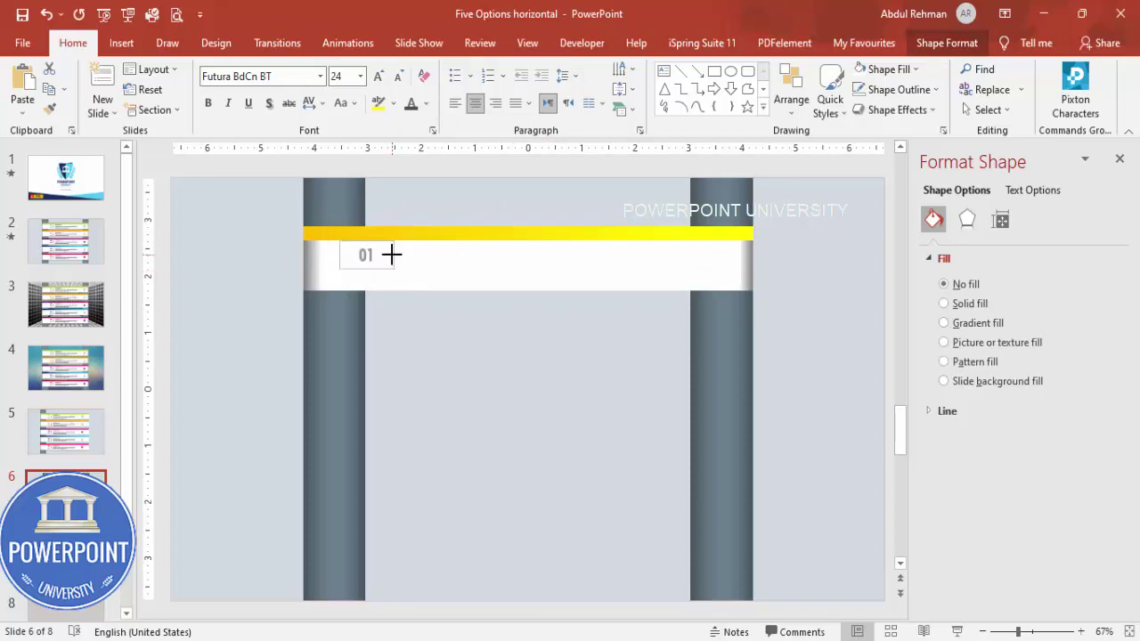
pyautogui.click(384, 335)
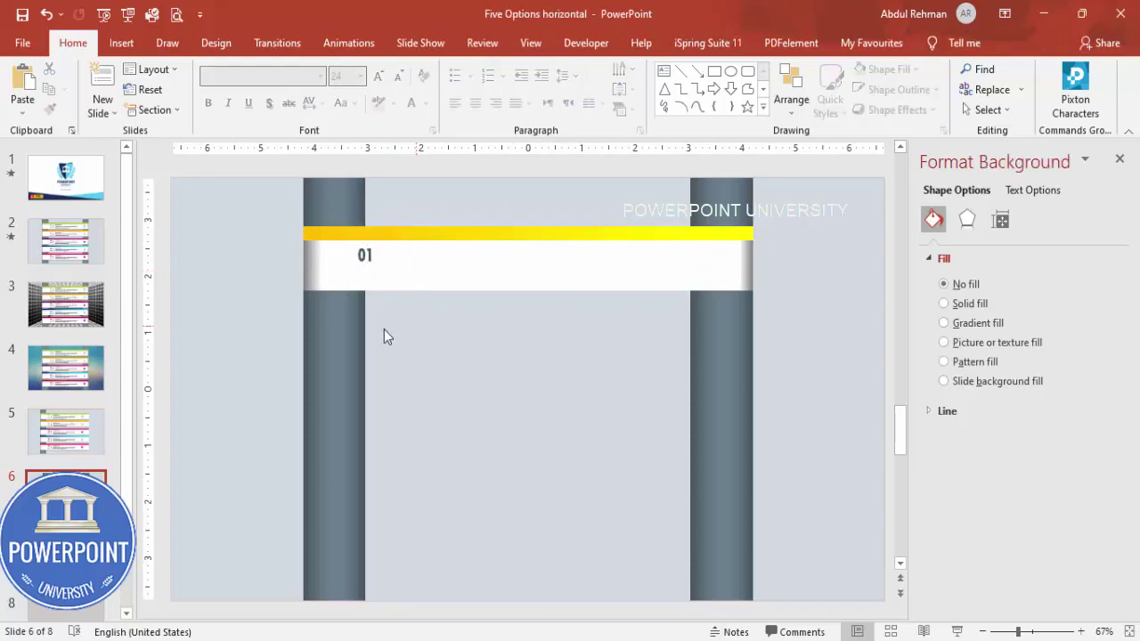
# Add a centred 'STEP' text box directly beneath the 01
pyautogui.click(138, 46)
pyautogui.click(663, 89)
pyautogui.moveTo(347, 272); pyautogui.dragTo(377, 273)
pyautogui.write('STEP')
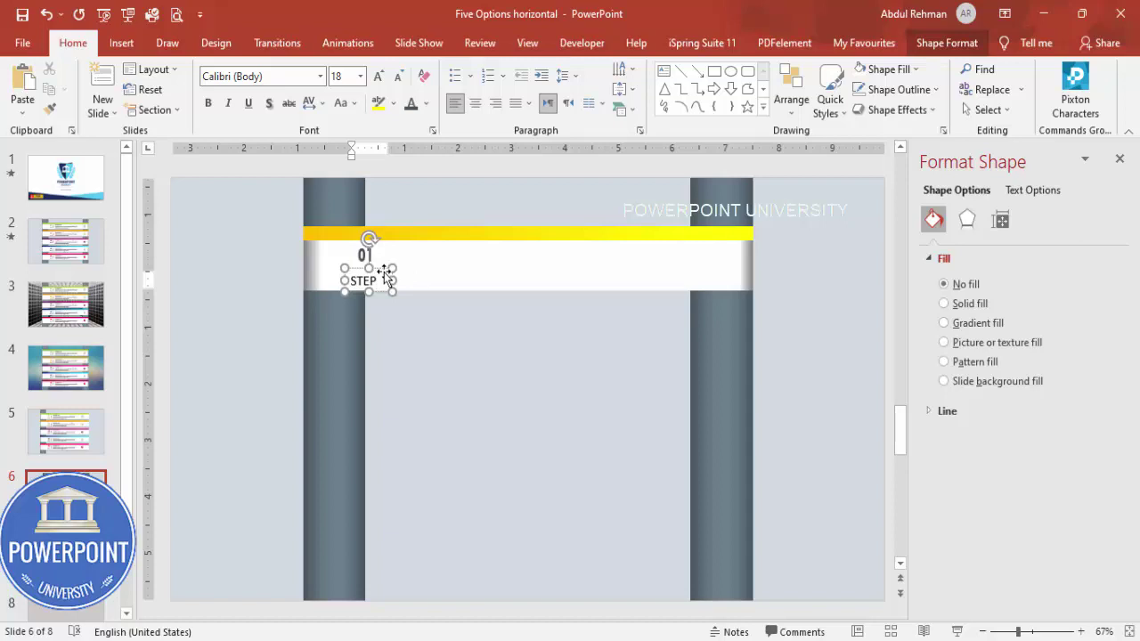
pyautogui.click(392, 279)
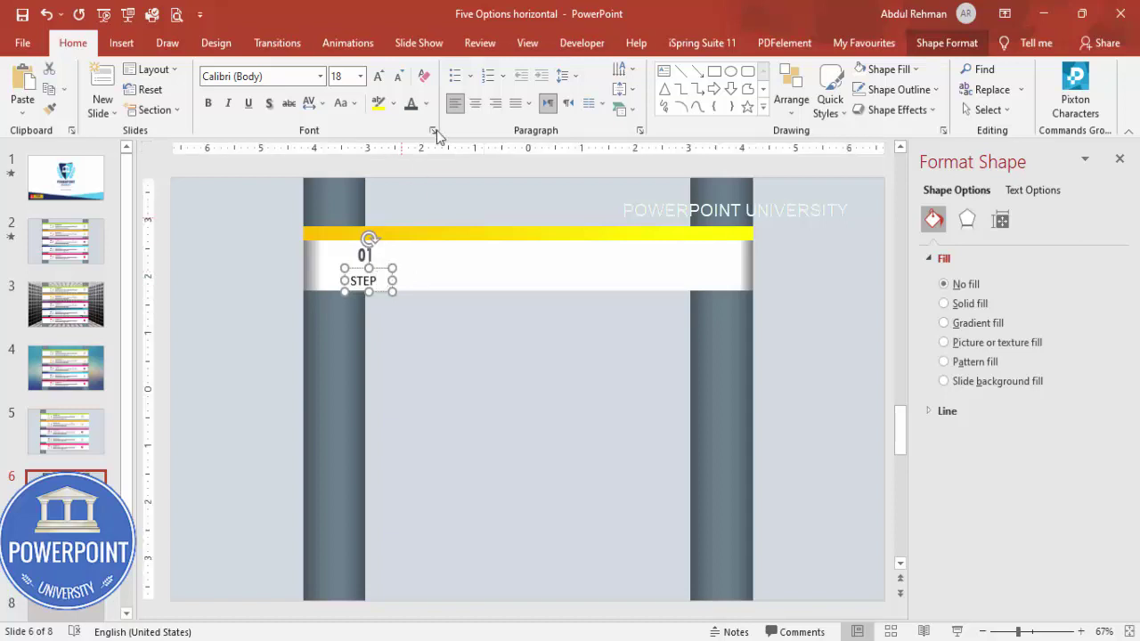
pyautogui.click(475, 103)
pyautogui.moveTo(372, 267); pyautogui.dragTo(379, 259)
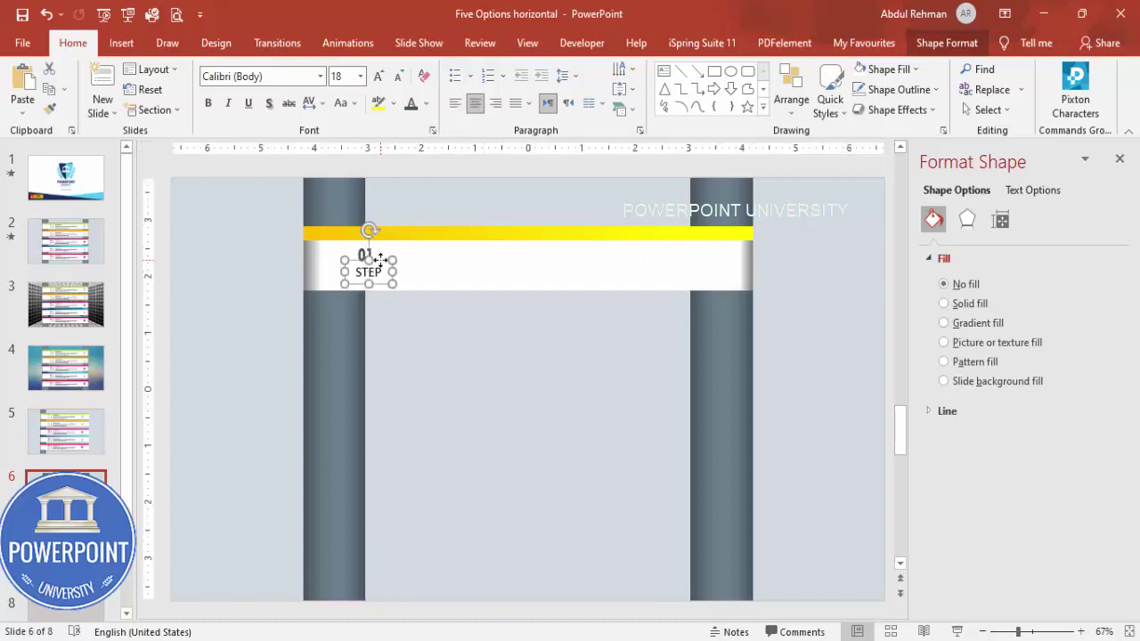
pyautogui.click(256, 254)
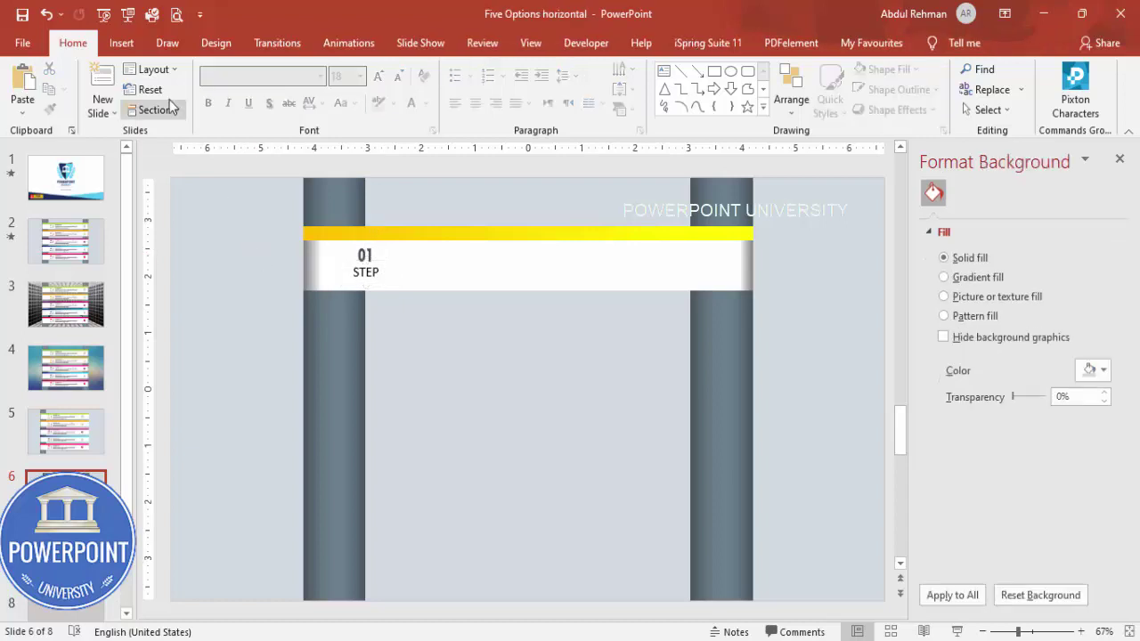
pyautogui.click(121, 42)
# Draw a short vertical divider line with a visible outline colour beside 01 STEP
pyautogui.click(267, 98)
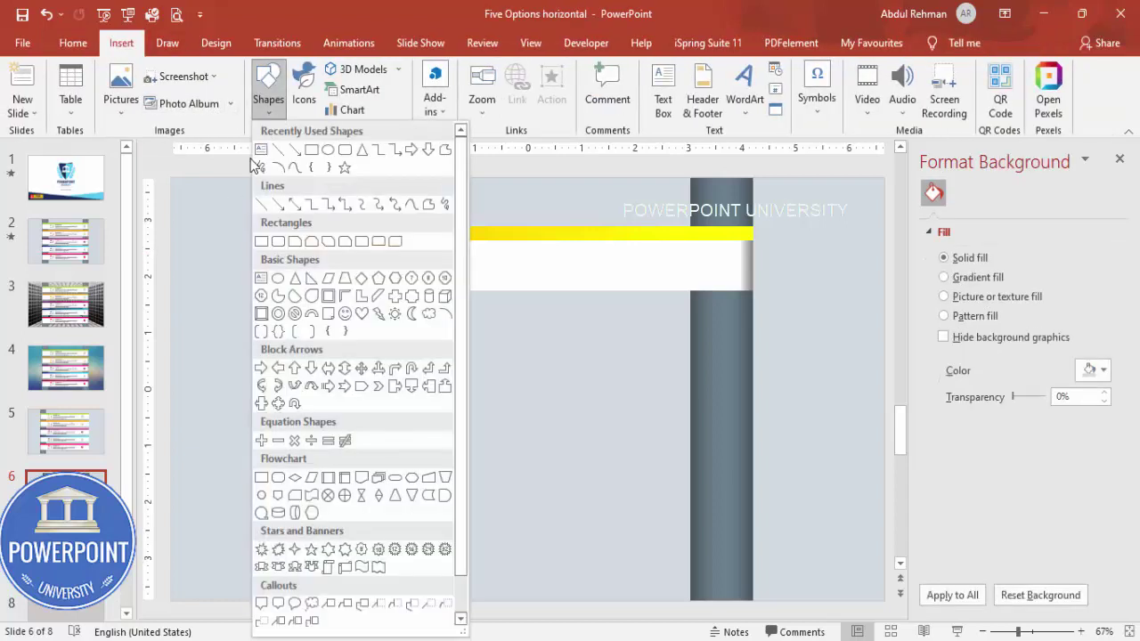
pyautogui.click(258, 206)
pyautogui.moveTo(402, 251); pyautogui.dragTo(403, 282)
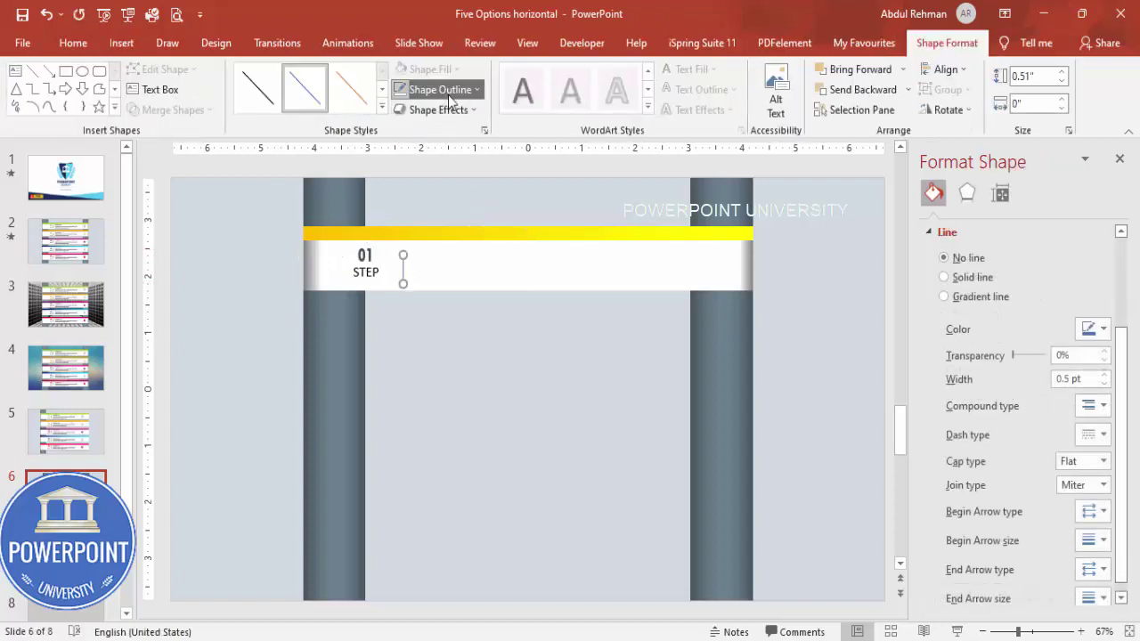
pyautogui.click(448, 91)
pyautogui.click(400, 261)
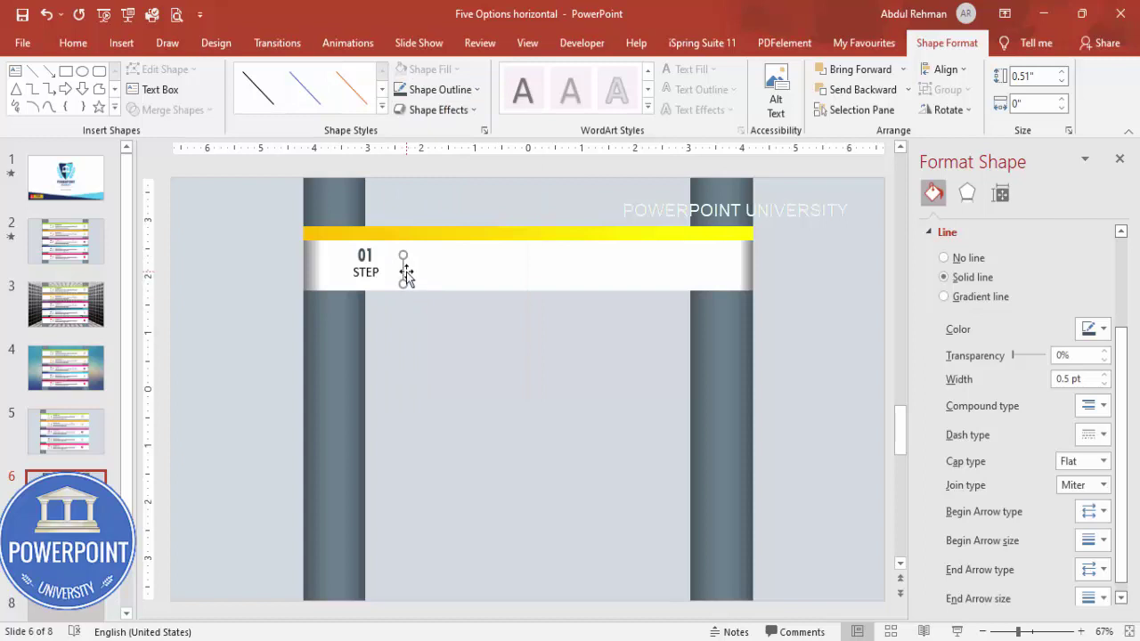
pyautogui.moveTo(405, 278); pyautogui.dragTo(393, 263)
pyautogui.hotkey('ctrl', 'z')
# Add a 'TITLE HERE' text box right of the divider, bold, 14 pt, in gold
pyautogui.click(121, 43)
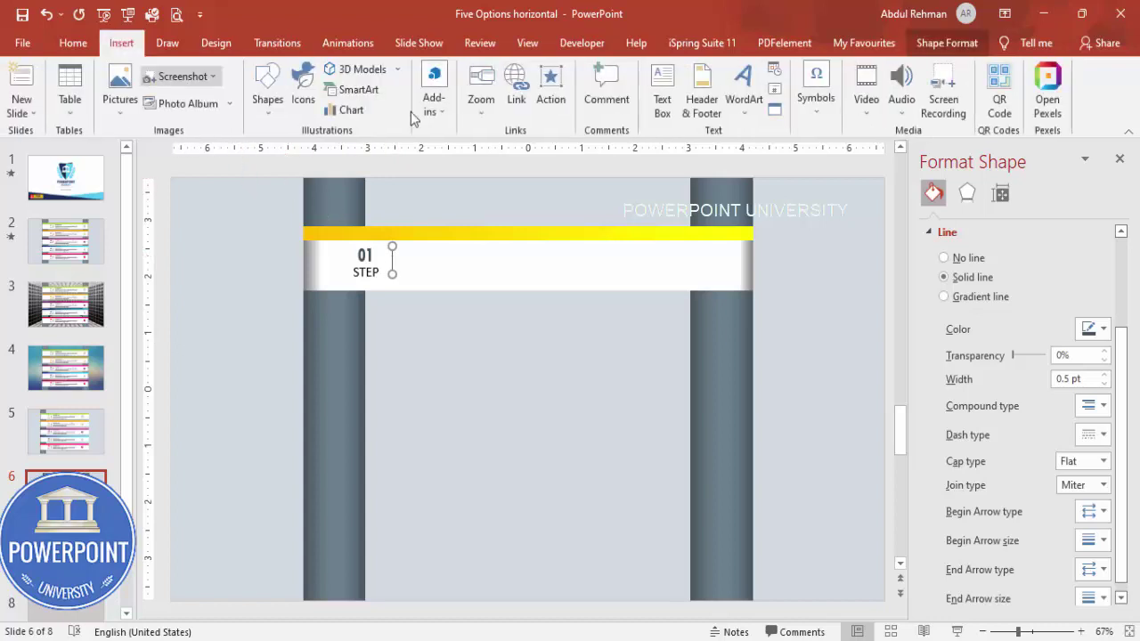
pyautogui.click(661, 98)
pyautogui.moveTo(400, 258); pyautogui.dragTo(546, 266)
pyautogui.write('TITLE HERE')
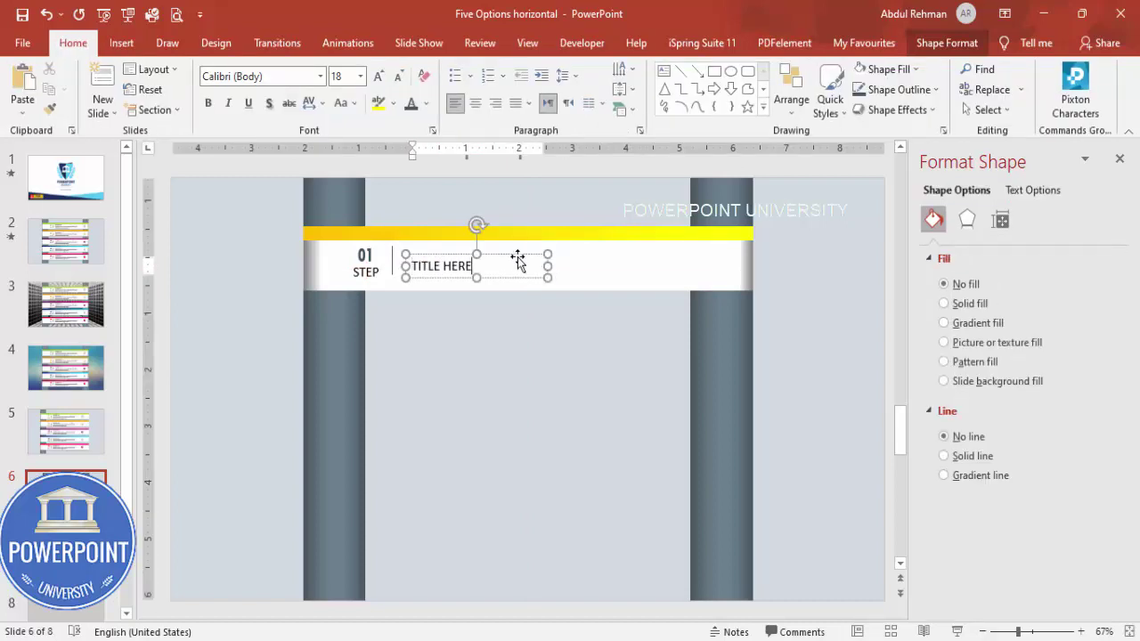
pyautogui.click(508, 250)
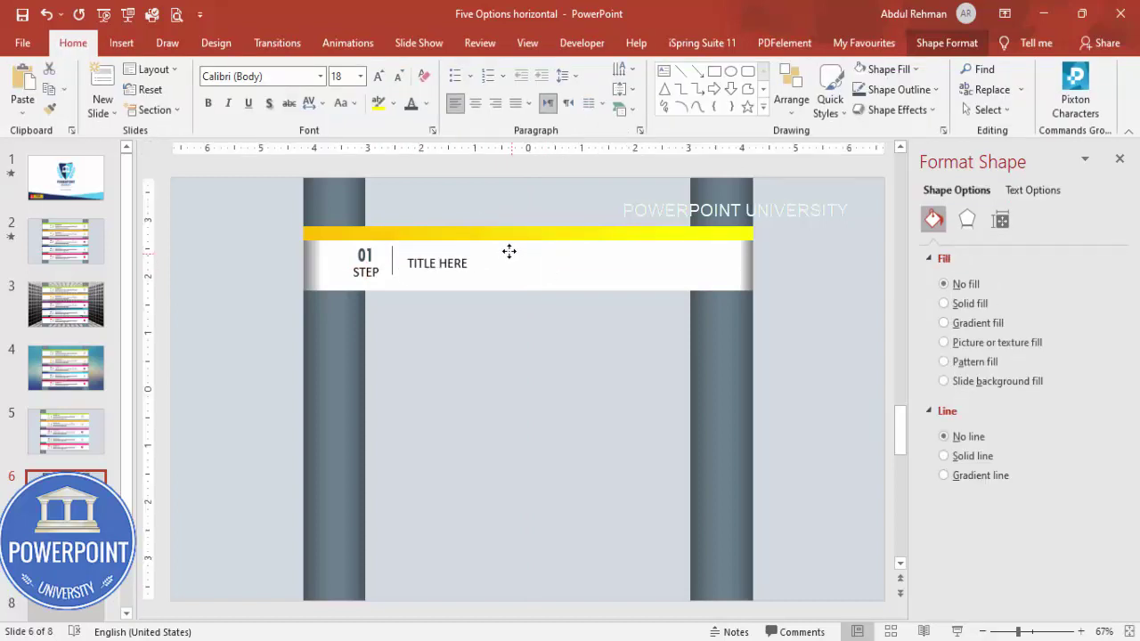
pyautogui.click(509, 245)
pyautogui.hotkey('ctrl', 'b')
pyautogui.click(398, 76)
pyautogui.click(398, 76)
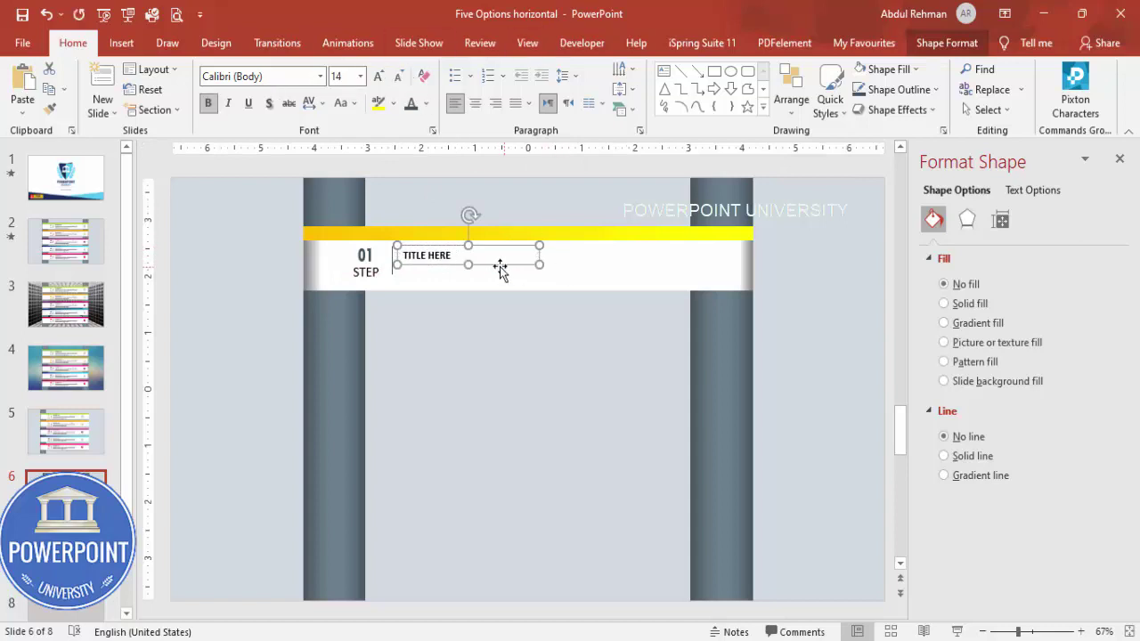
pyautogui.click(427, 103)
pyautogui.click(441, 241)
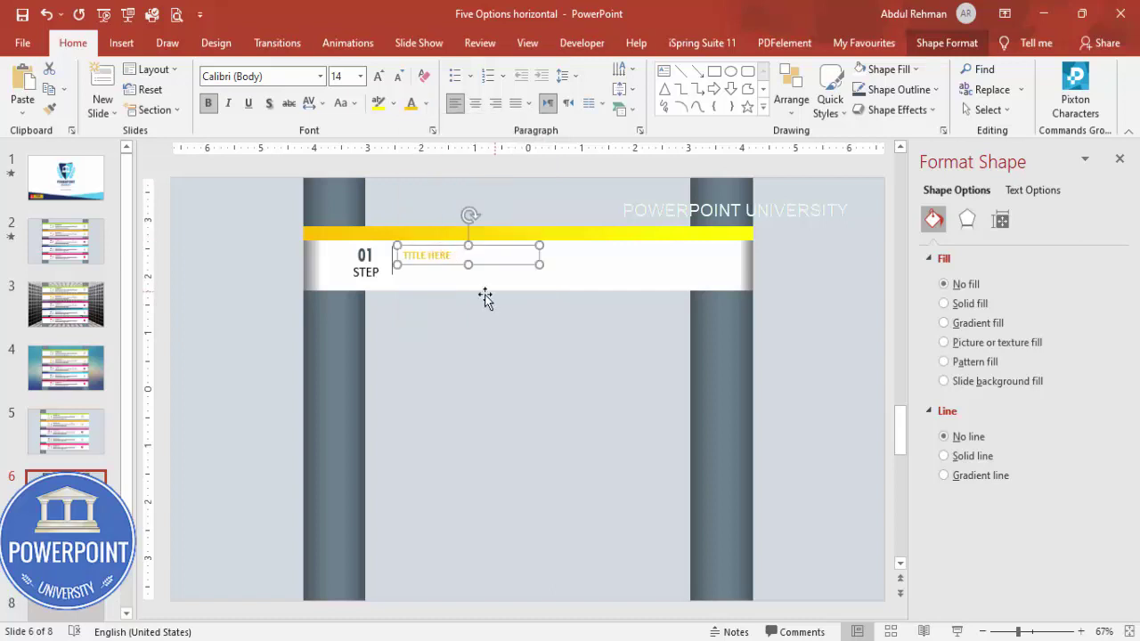
pyautogui.moveTo(442, 246); pyautogui.dragTo(444, 244)
pyautogui.click(434, 299)
# Draw a text box below TITLE HERE and fill it with =lorem(1) placeholder text
pyautogui.click(121, 43)
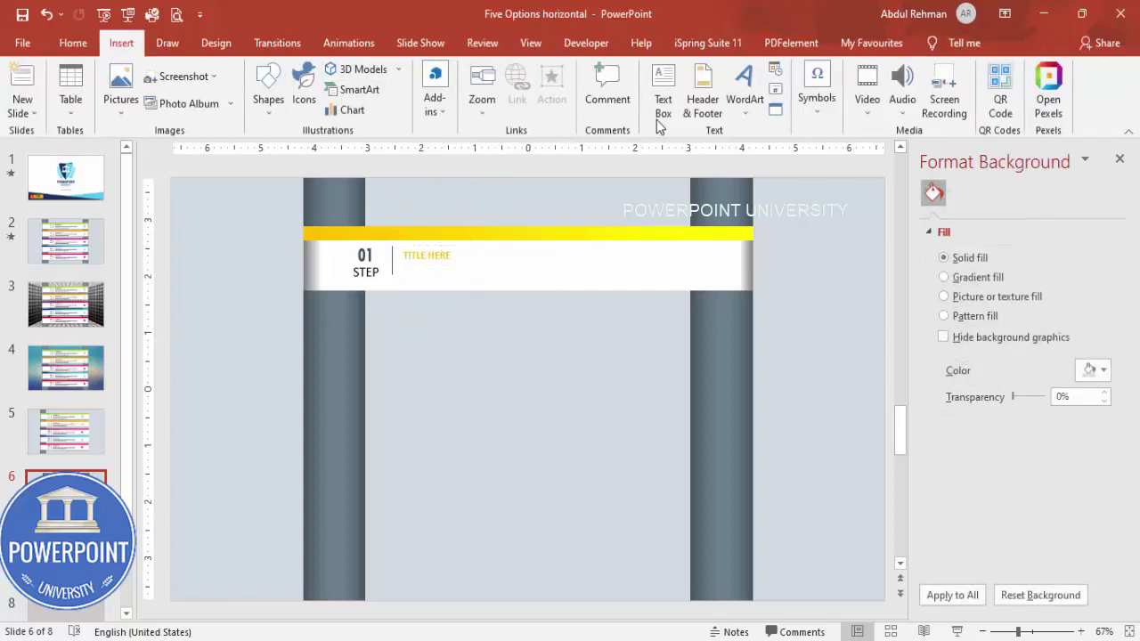
pyautogui.click(662, 93)
pyautogui.moveTo(411, 264); pyautogui.dragTo(624, 295)
pyautogui.write('=lorem(1)')
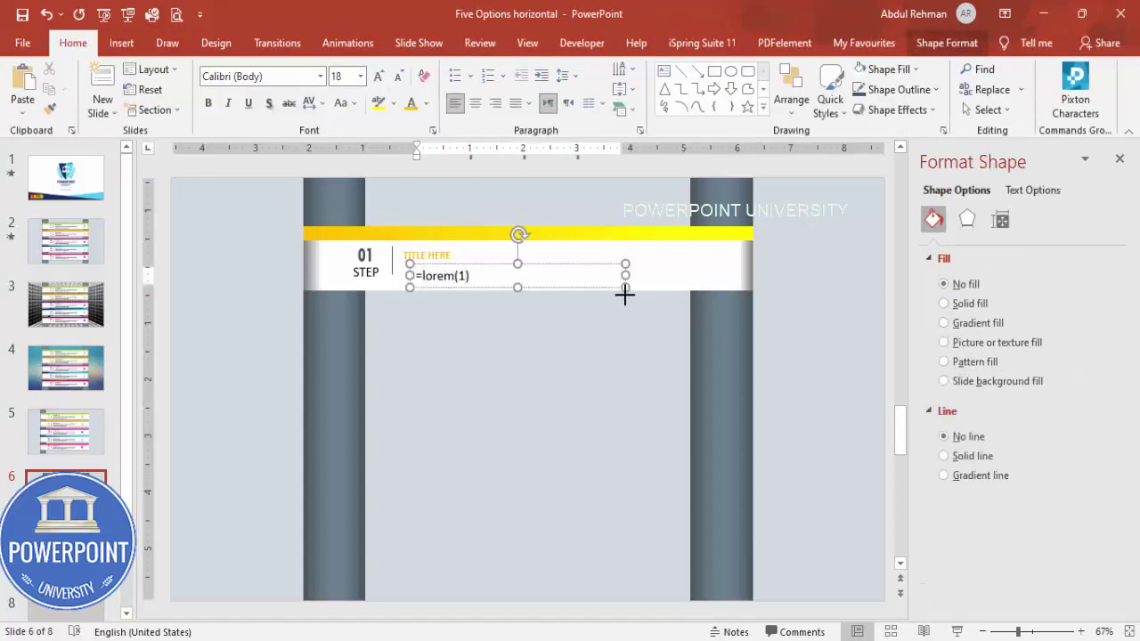
pyautogui.press('Return')
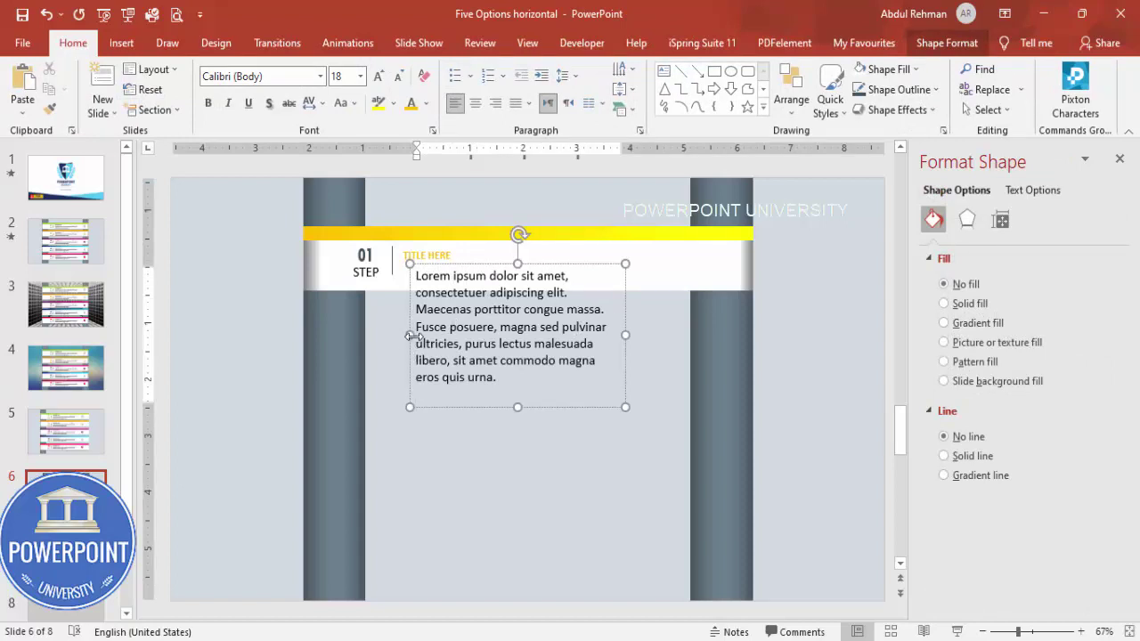
# Delete the last sentence and make the description grey at 12 pt
pyautogui.keyDown('shift'); pyautogui.click(497, 377); pyautogui.keyUp('shift')
pyautogui.press('Delete')
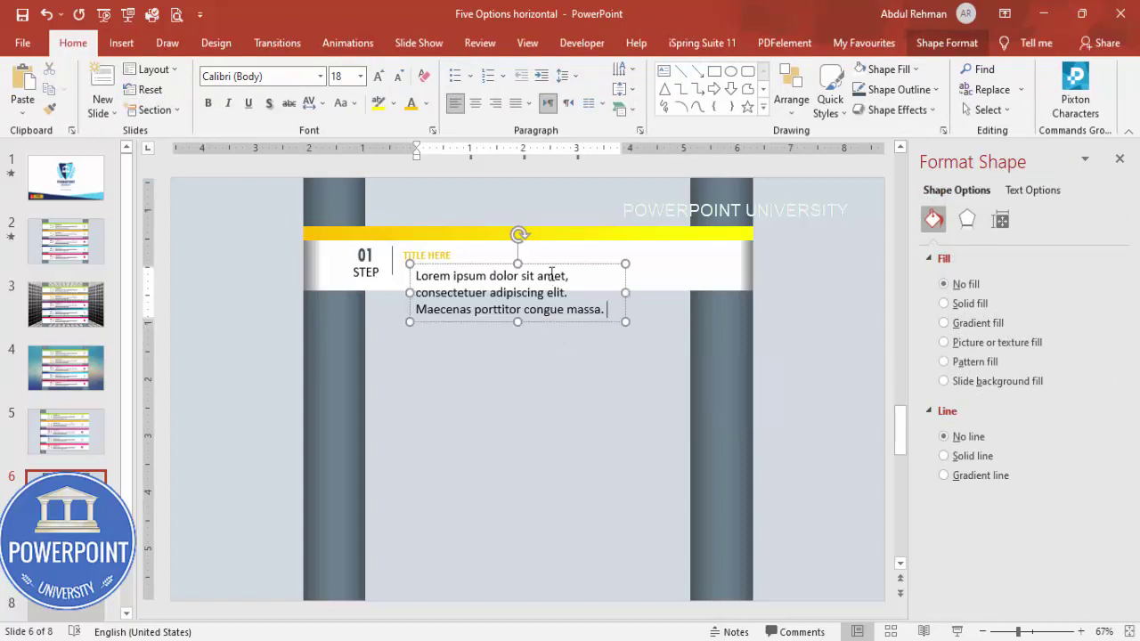
pyautogui.click(551, 267)
pyautogui.click(426, 103)
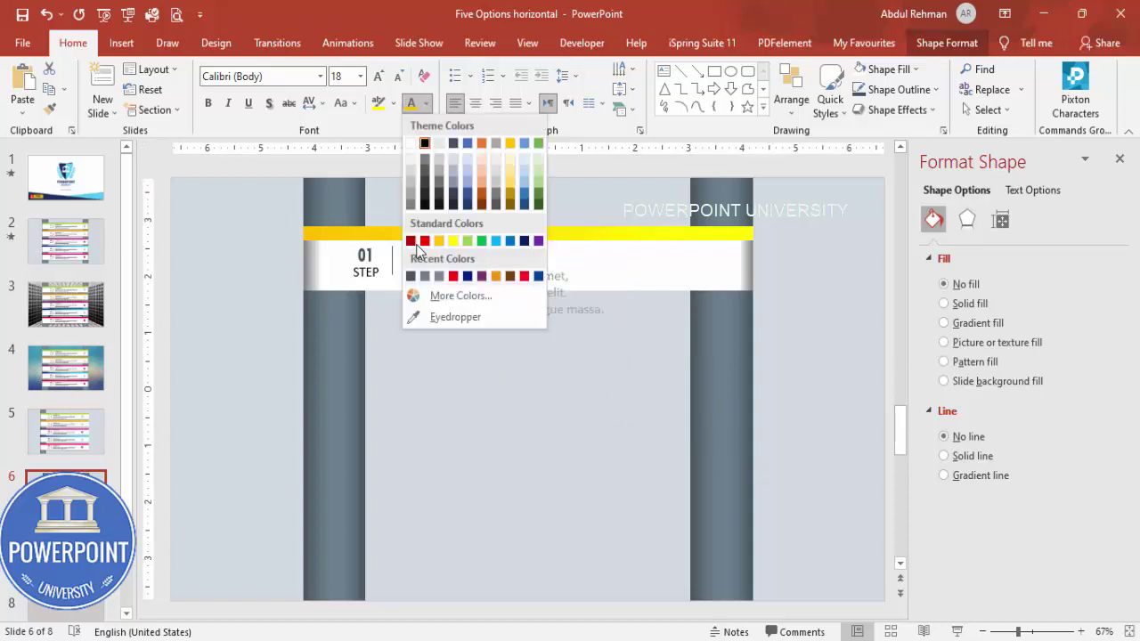
pyautogui.click(425, 276)
pyautogui.click(398, 75)
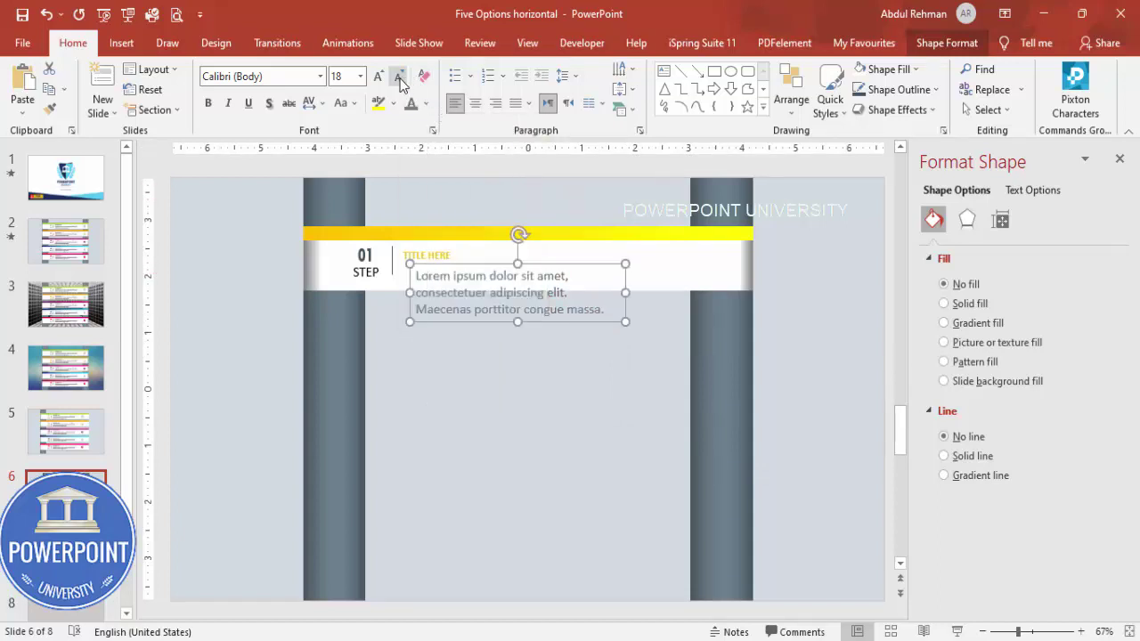
pyautogui.click(398, 76)
pyautogui.click(398, 75)
# Move the description under the title, then nudge both text boxes up together
pyautogui.moveTo(456, 260); pyautogui.dragTo(447, 257)
pyautogui.keyDown('shift'); pyautogui.click(472, 253); pyautogui.keyUp('shift')
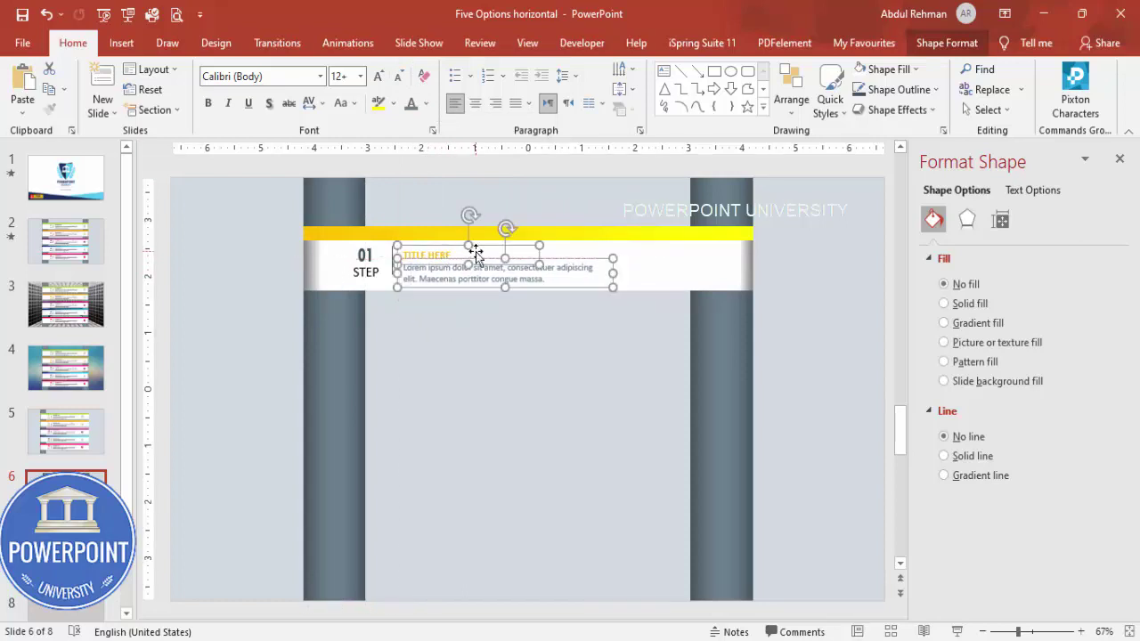
pyautogui.press('Up')
pyautogui.press('Up')
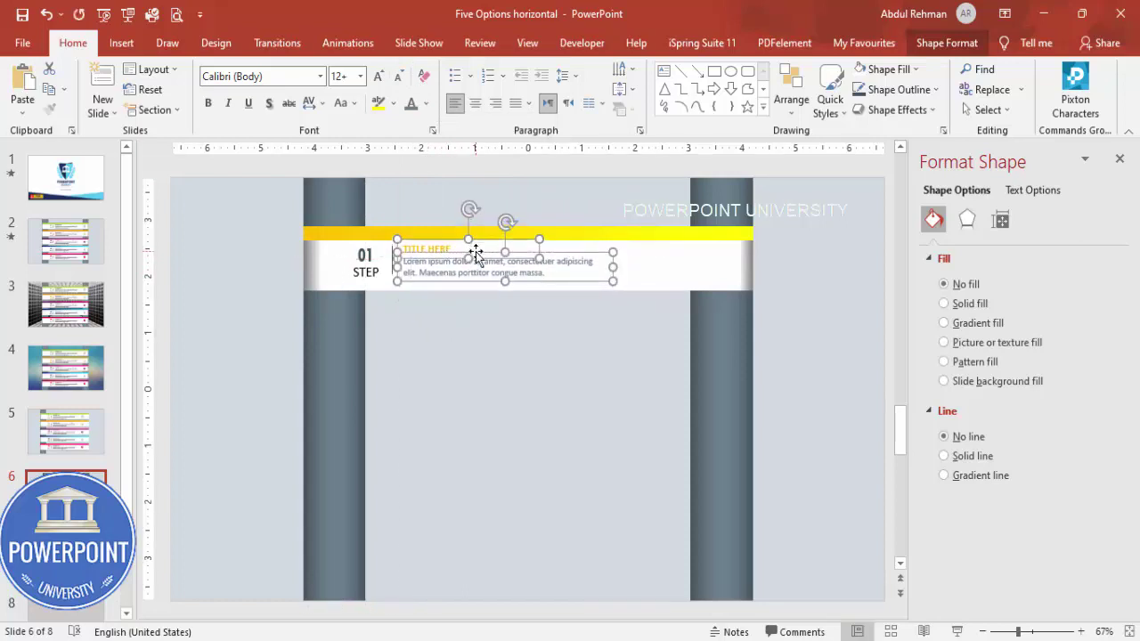
pyautogui.click(581, 342)
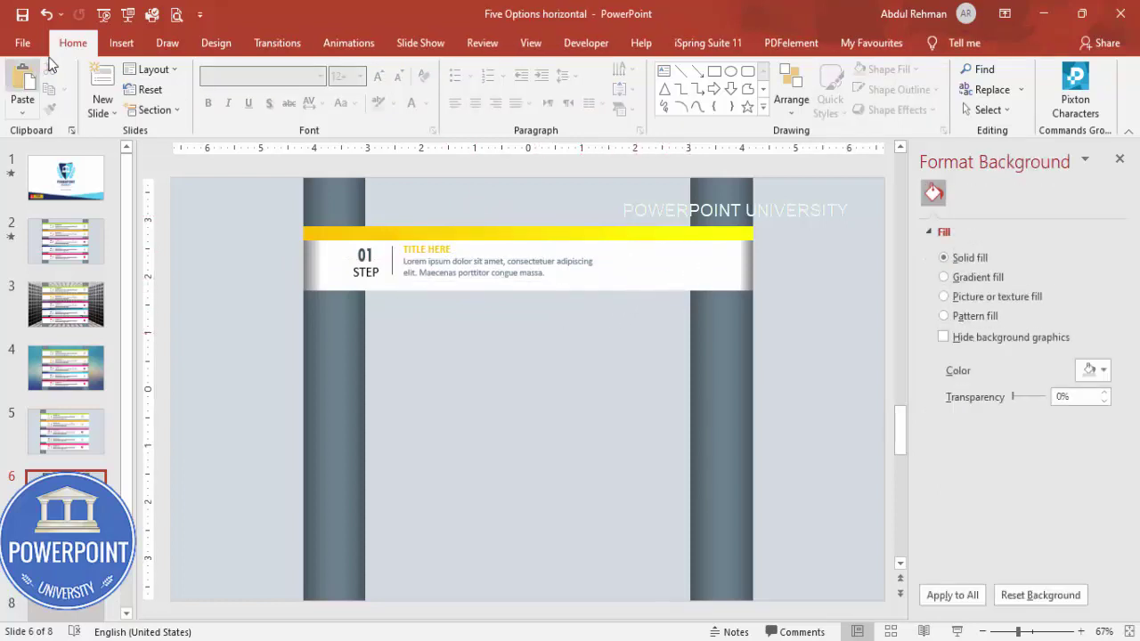
# Insert the target icon at 0.5" height on the banner's right end
pyautogui.click(121, 43)
pyautogui.click(302, 92)
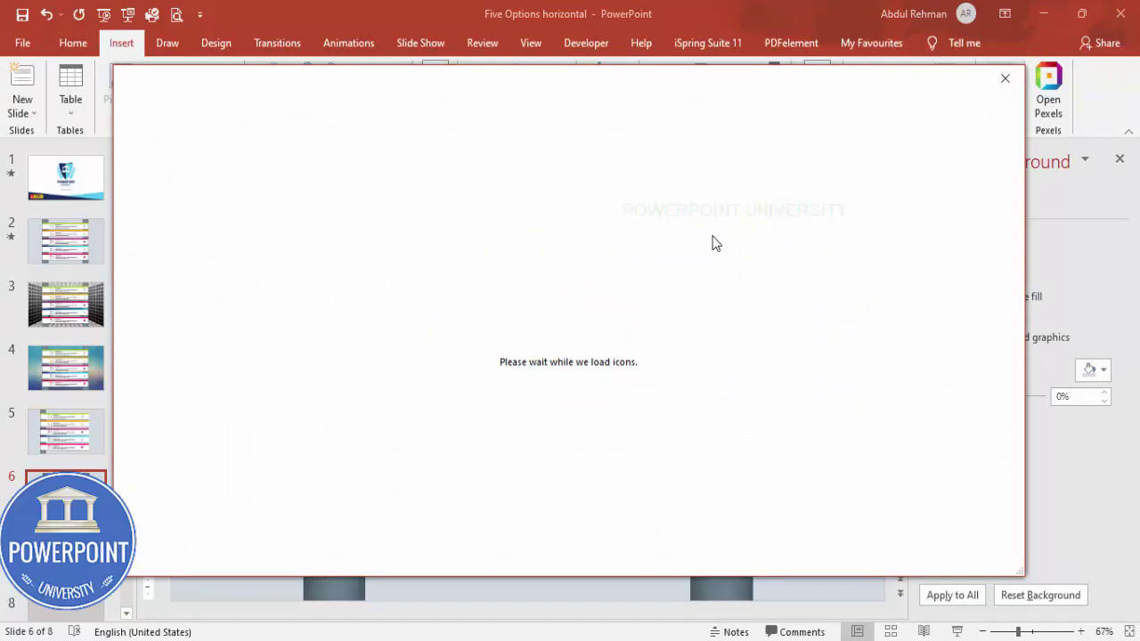
pyautogui.click(911, 465)
pyautogui.click(870, 546)
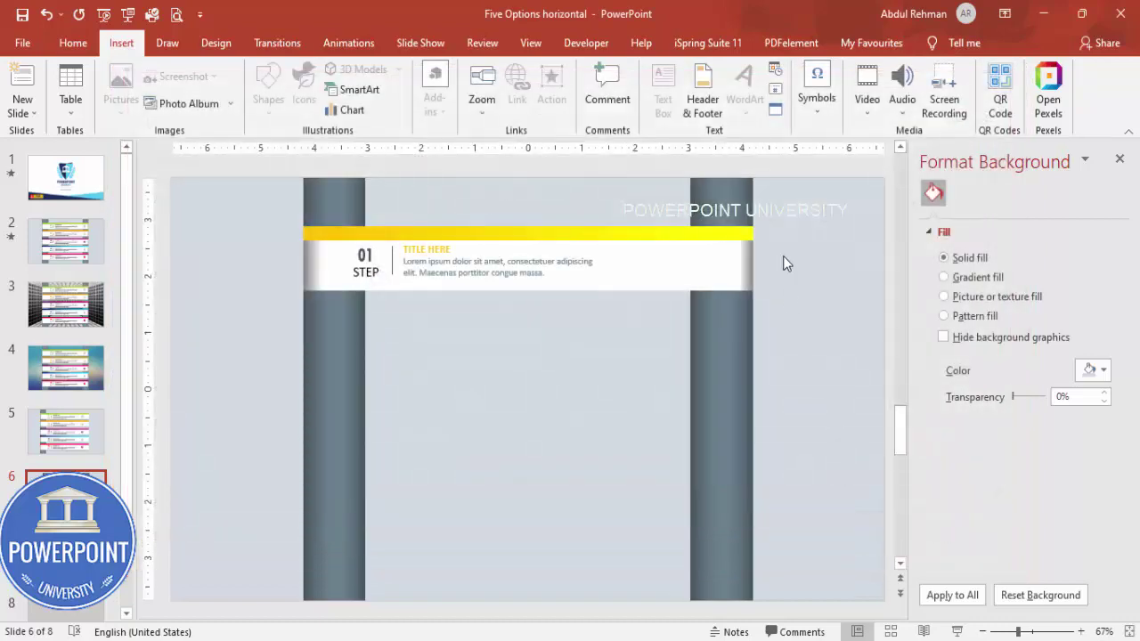
pyautogui.click(1006, 77)
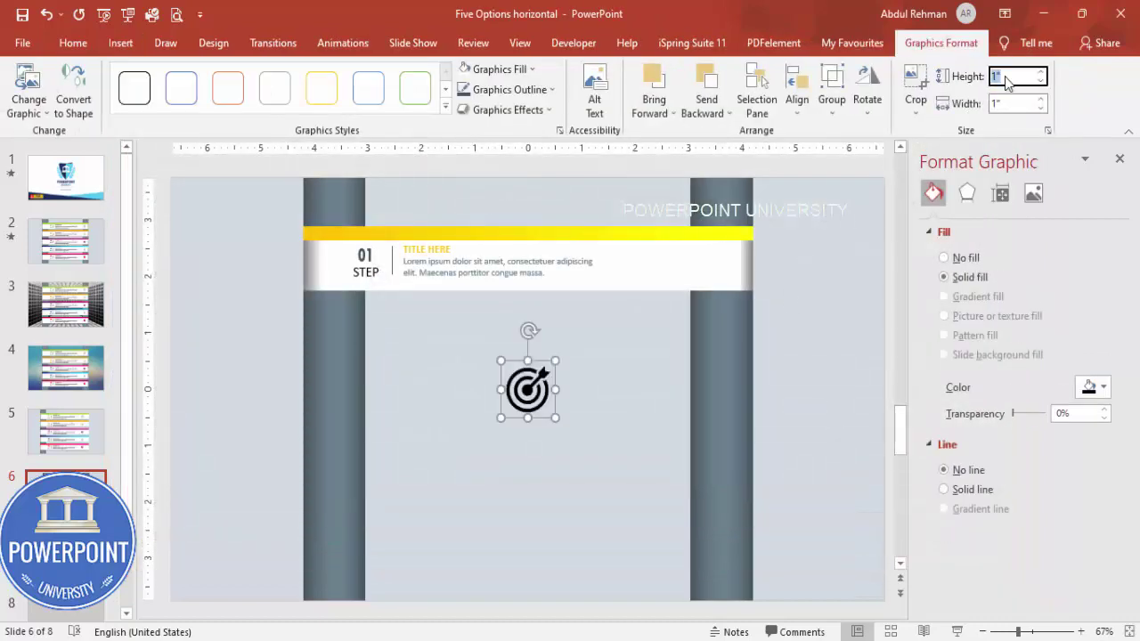
pyautogui.write('.5')
pyautogui.press('Return')
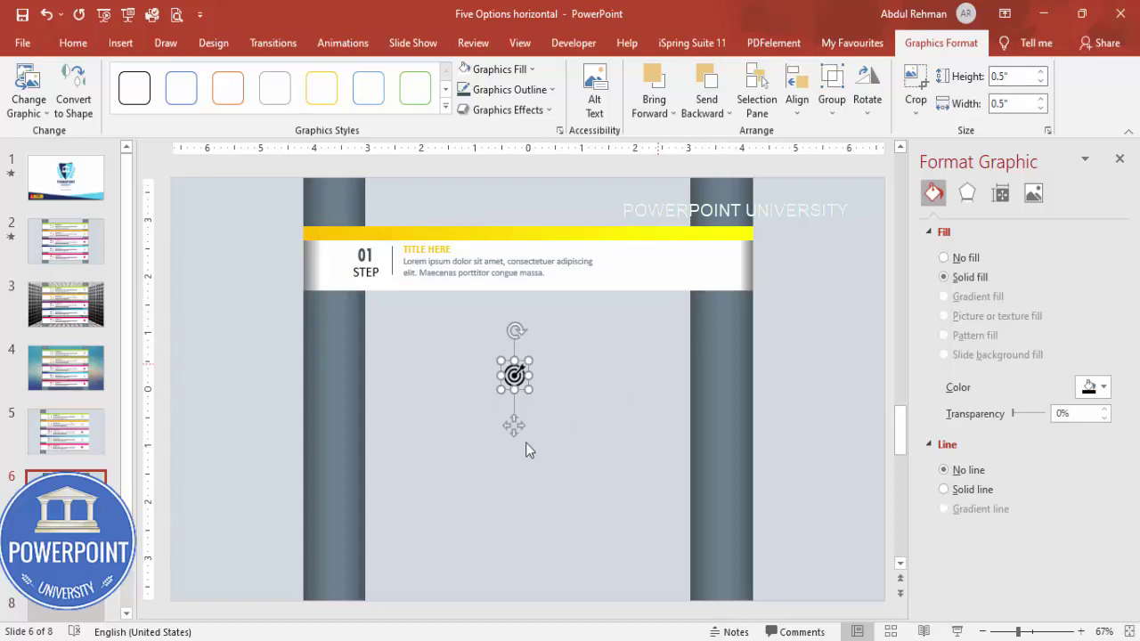
pyautogui.moveTo(511, 424); pyautogui.dragTo(710, 314)
pyautogui.click(782, 312)
# Group all banner parts and place a copy directly below
pyautogui.moveTo(802, 348); pyautogui.dragTo(228, 200)
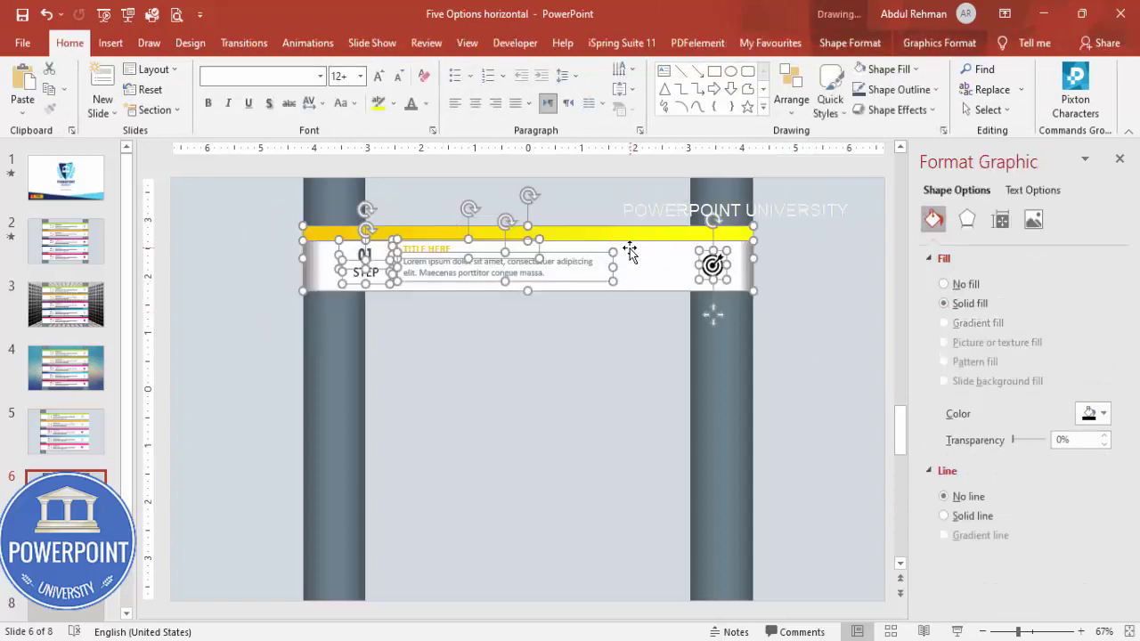
pyautogui.hotkey('ctrl', 'g')
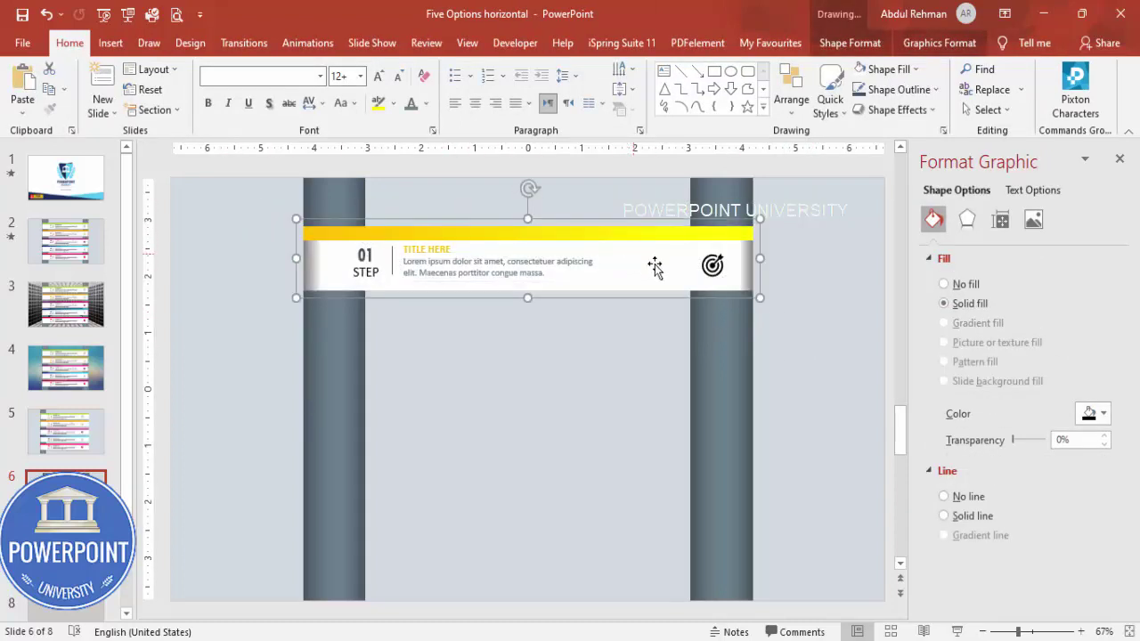
pyautogui.moveTo(649, 269); pyautogui.dragTo(655, 356)
# Draw a thin rectangle bar across the gap between the banners
pyautogui.click(579, 442)
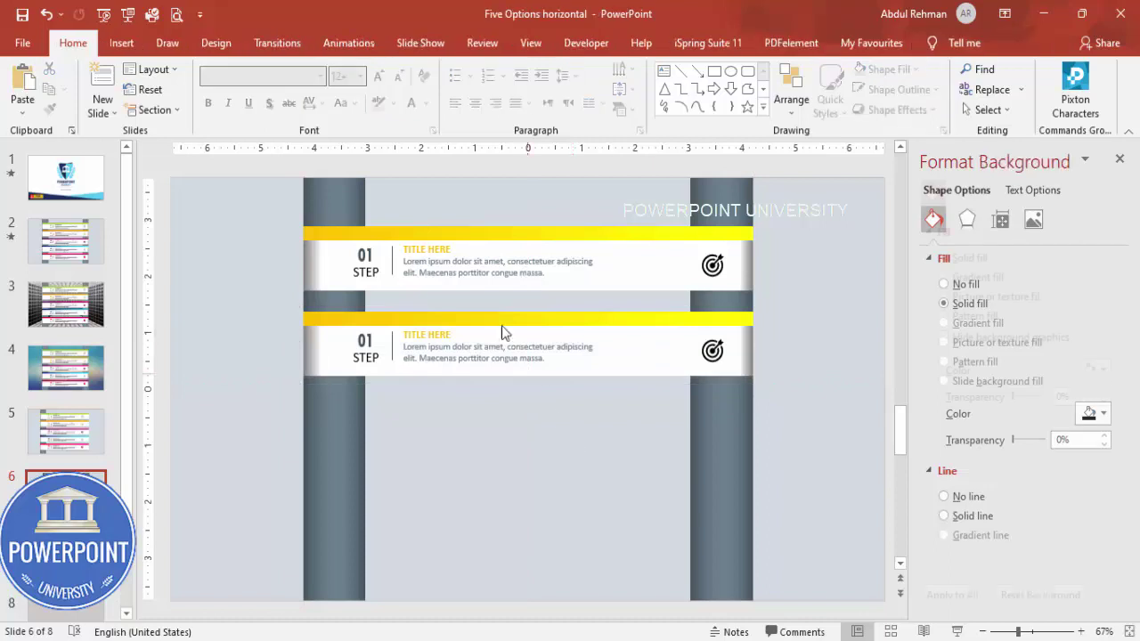
pyautogui.click(120, 42)
pyautogui.click(268, 94)
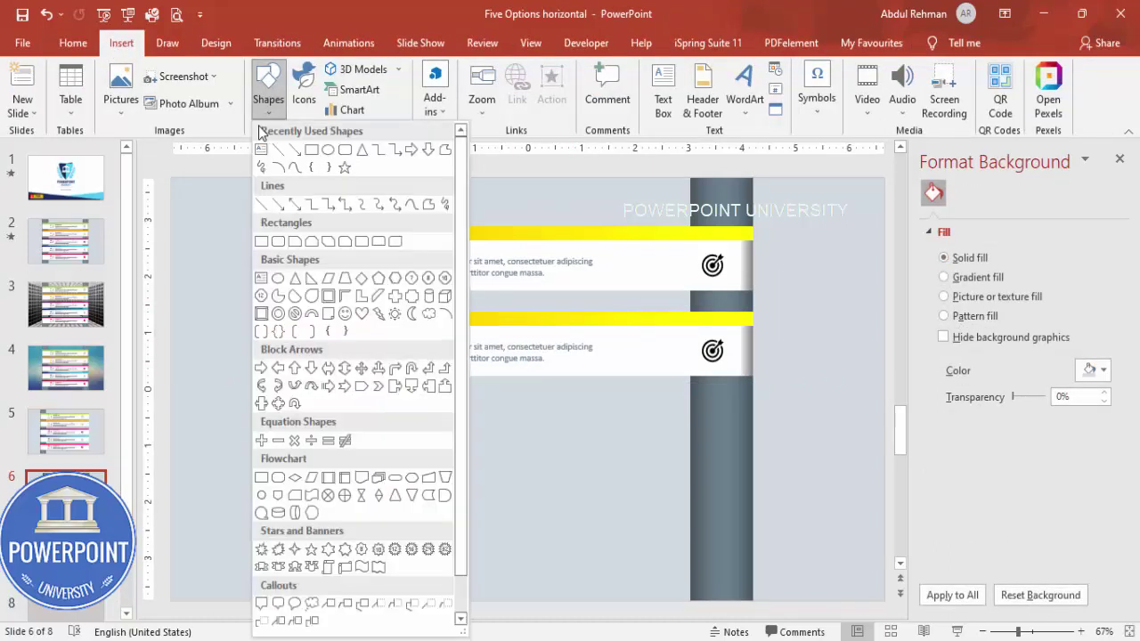
pyautogui.click(262, 242)
pyautogui.moveTo(304, 287); pyautogui.dragTo(752, 306)
# Give the bar no outline, black fill, some transparency and 5 pt soft edges
pyautogui.click(454, 89)
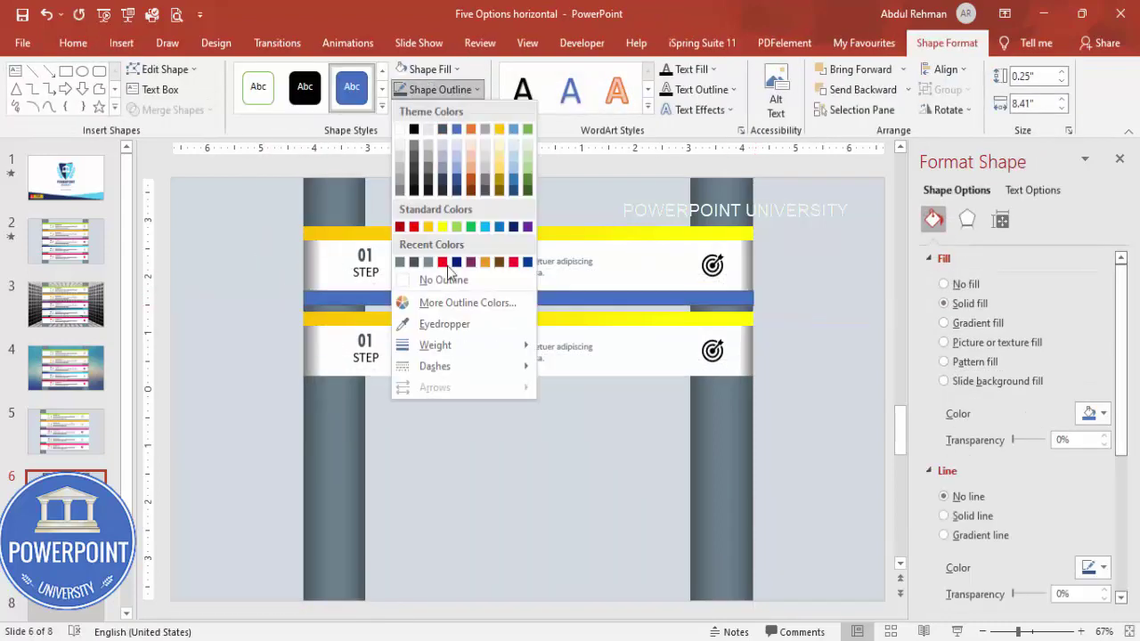
pyautogui.click(452, 279)
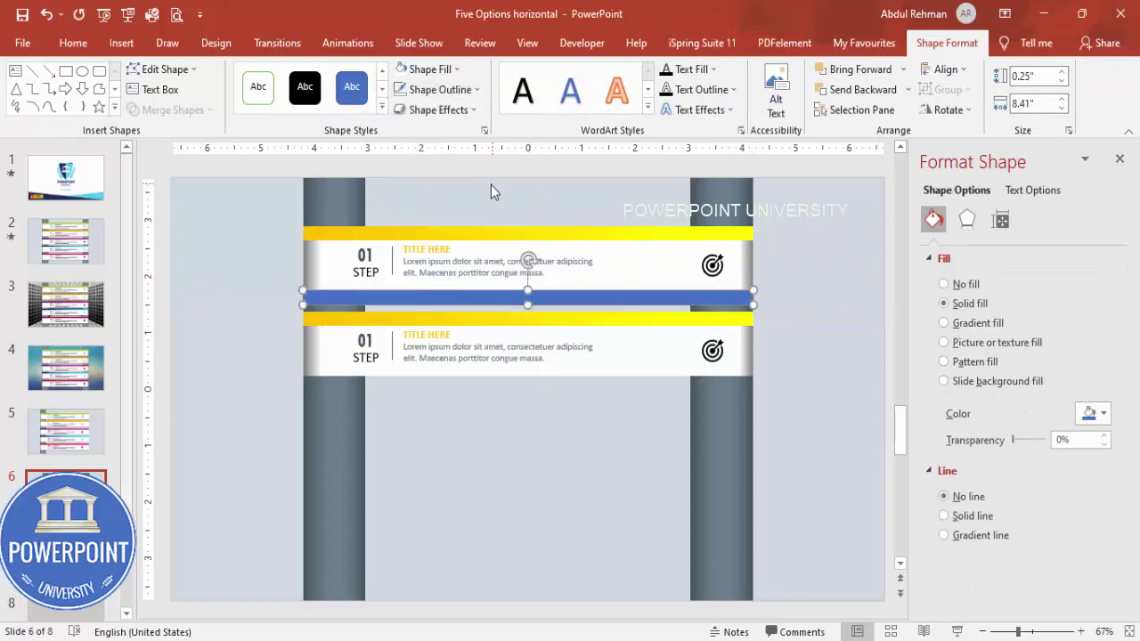
pyautogui.click(419, 68)
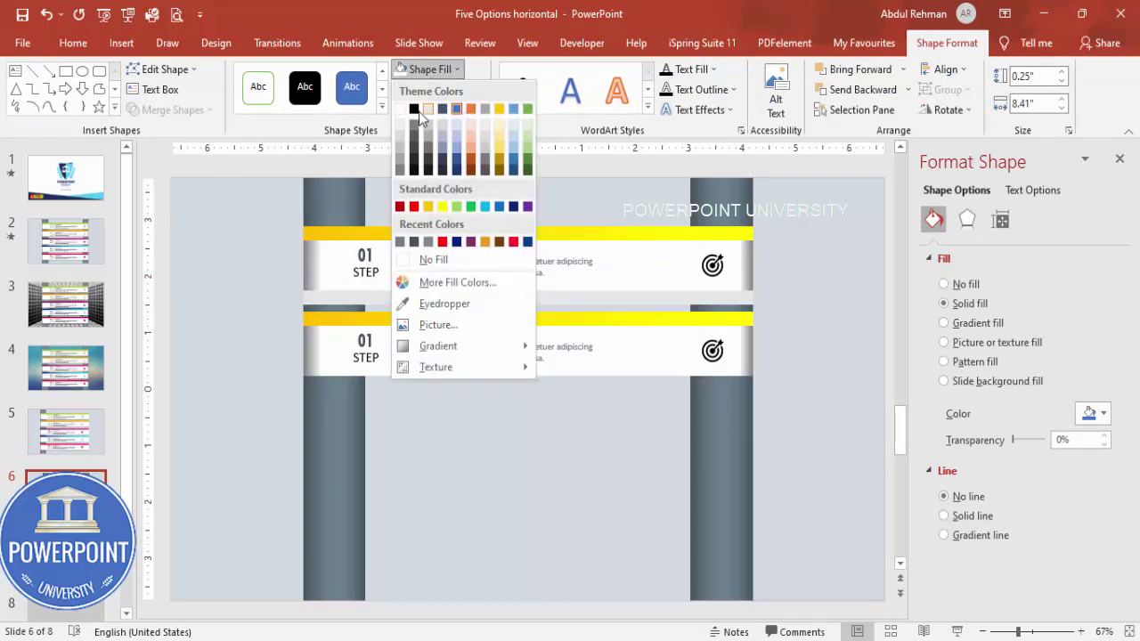
pyautogui.click(414, 109)
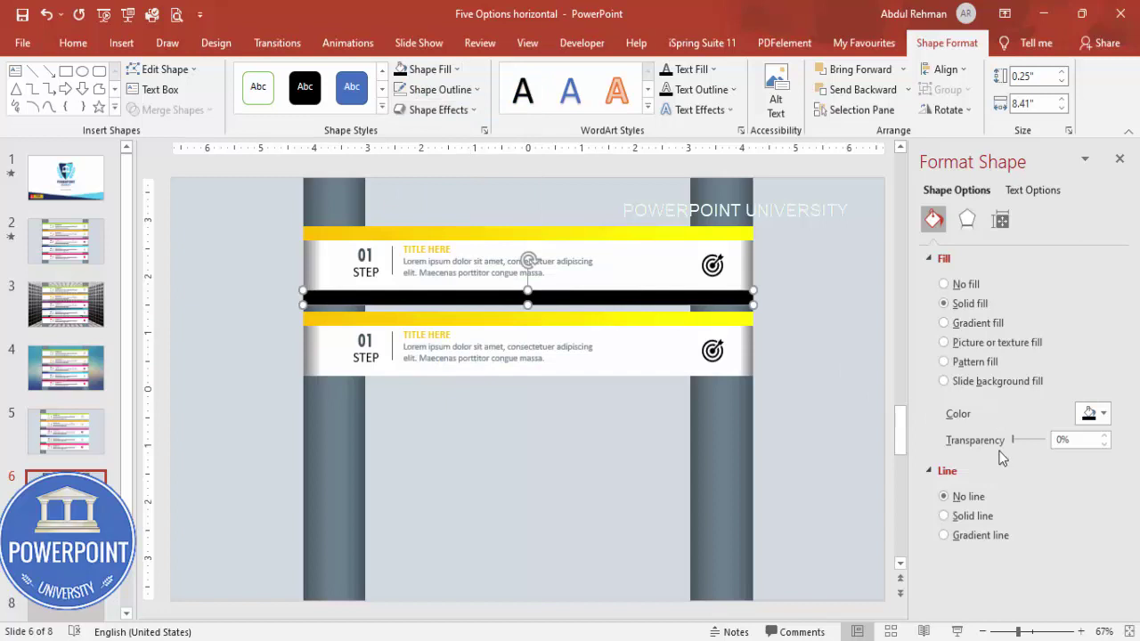
pyautogui.moveTo(1011, 440); pyautogui.dragTo(1022, 440)
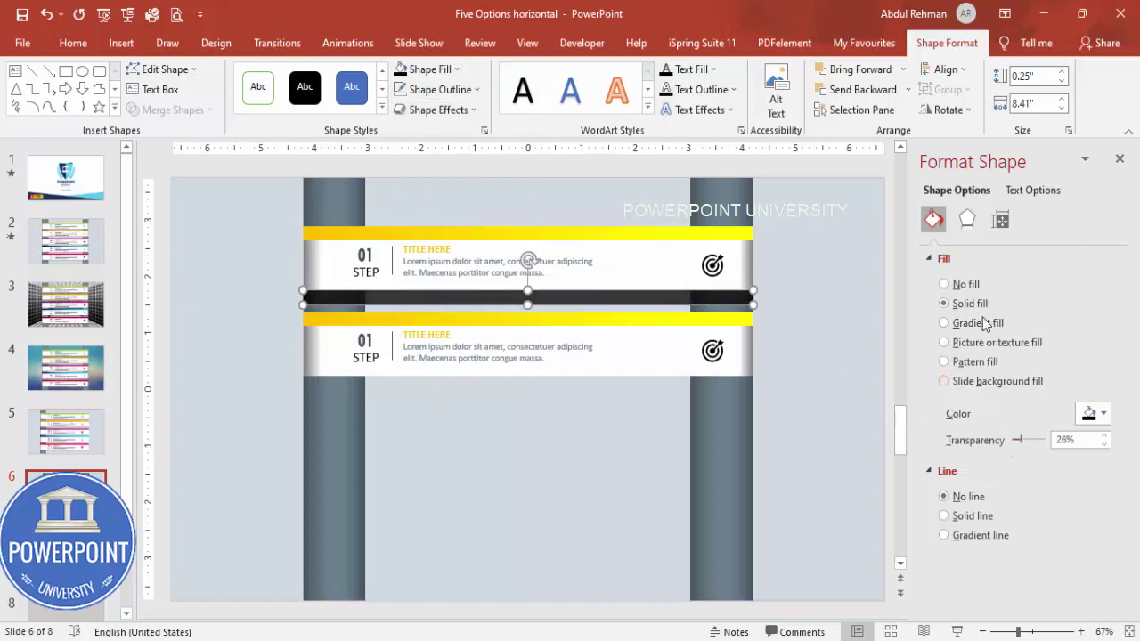
pyautogui.click(969, 220)
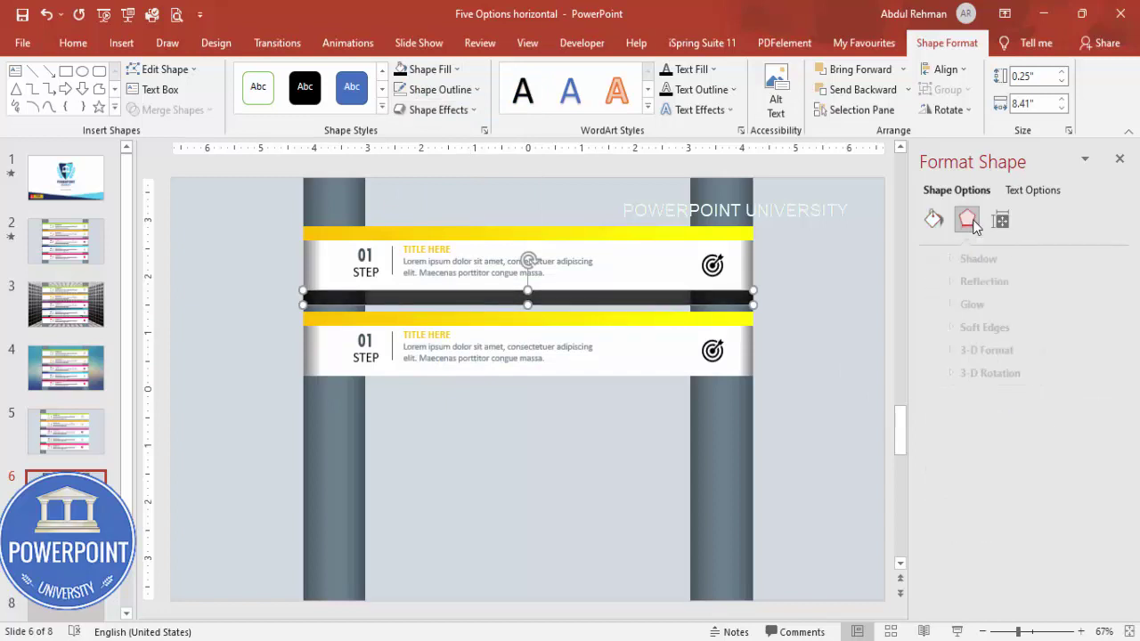
pyautogui.click(979, 327)
pyautogui.click(1105, 372)
pyautogui.click(1104, 372)
pyautogui.click(1104, 373)
pyautogui.click(1104, 373)
pyautogui.click(1105, 373)
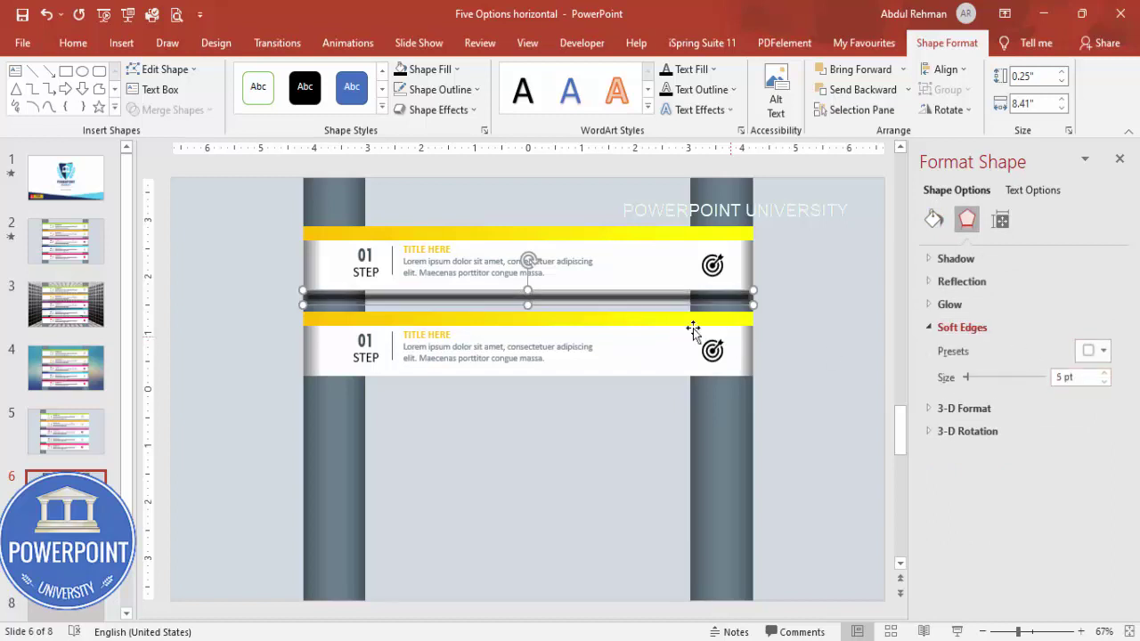
# Tuck the bar behind the first banner as a shadow and delete the duplicate banner
pyautogui.moveTo(659, 301); pyautogui.dragTo(657, 291)
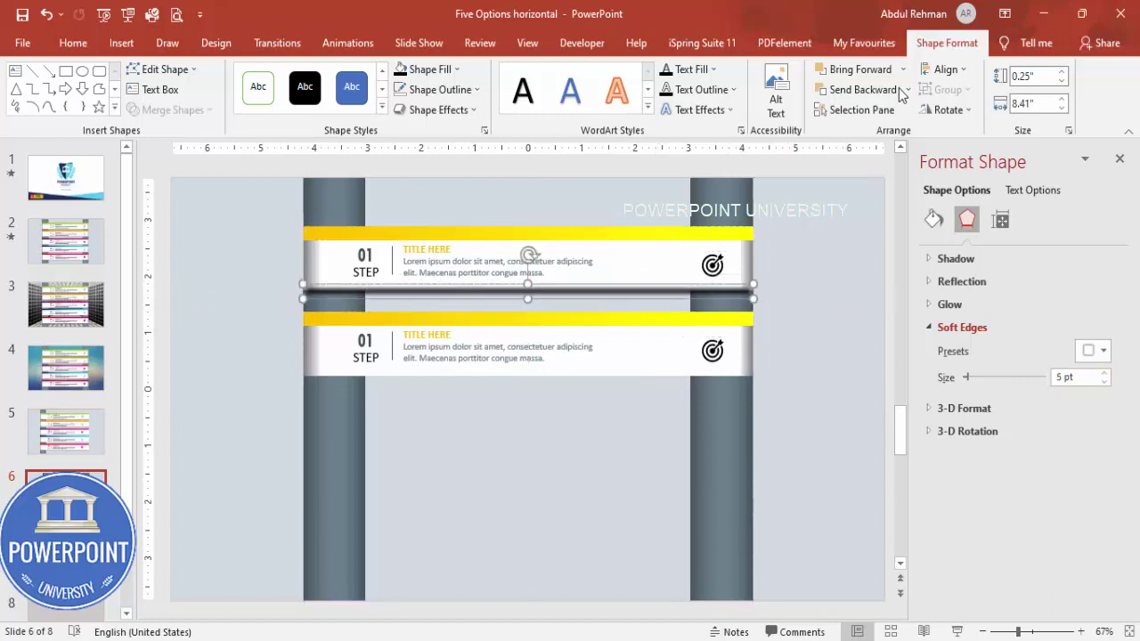
pyautogui.click(862, 90)
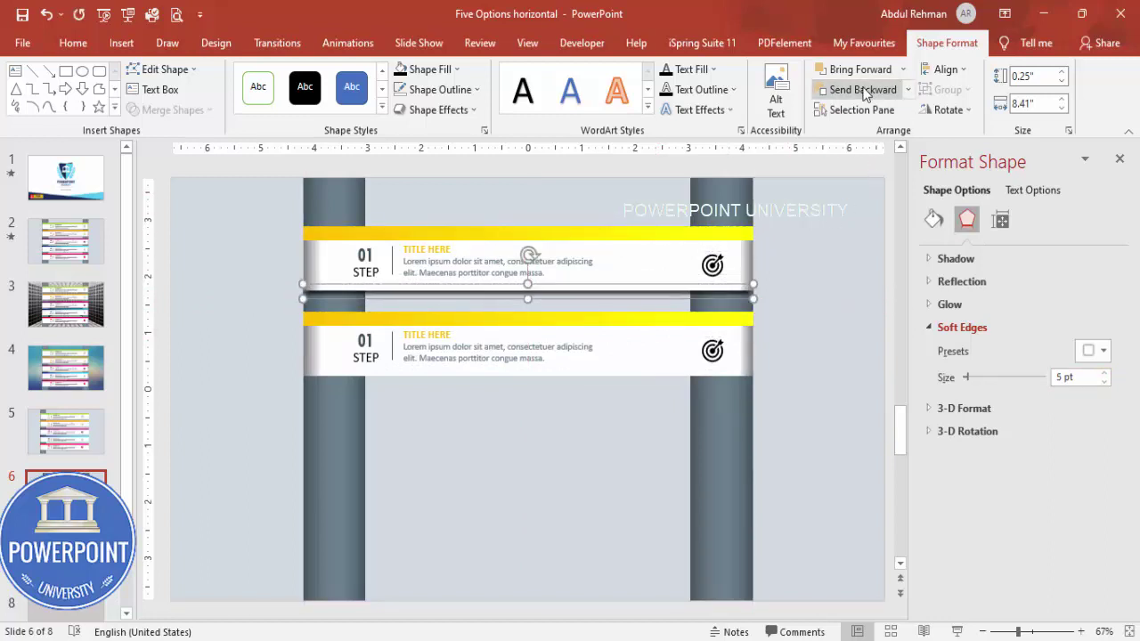
pyautogui.click(862, 90)
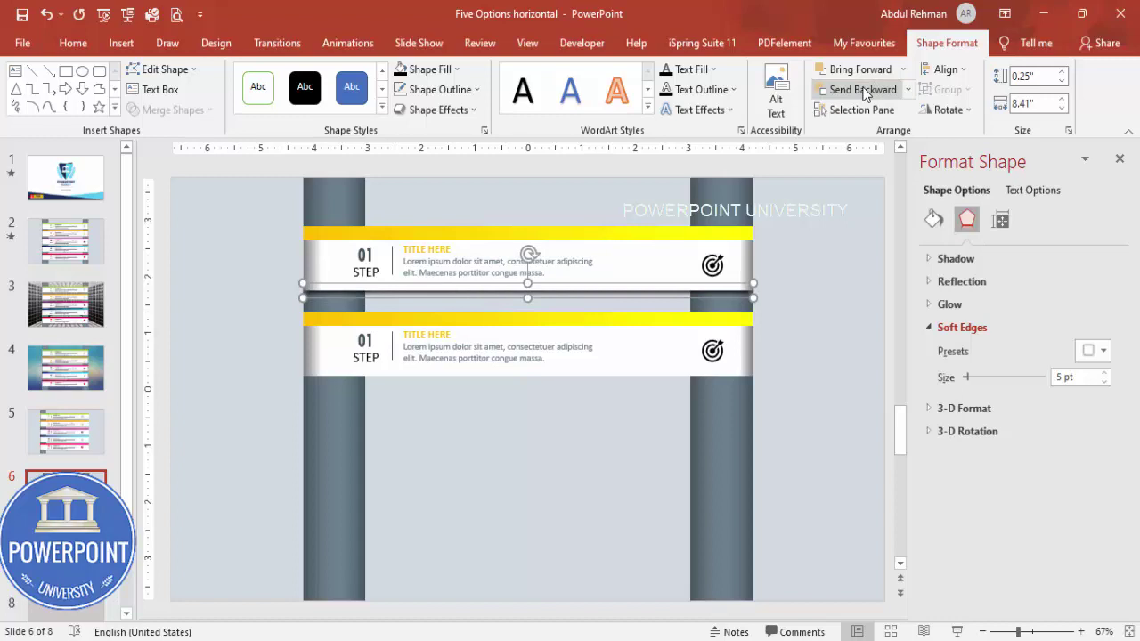
pyautogui.click(738, 323)
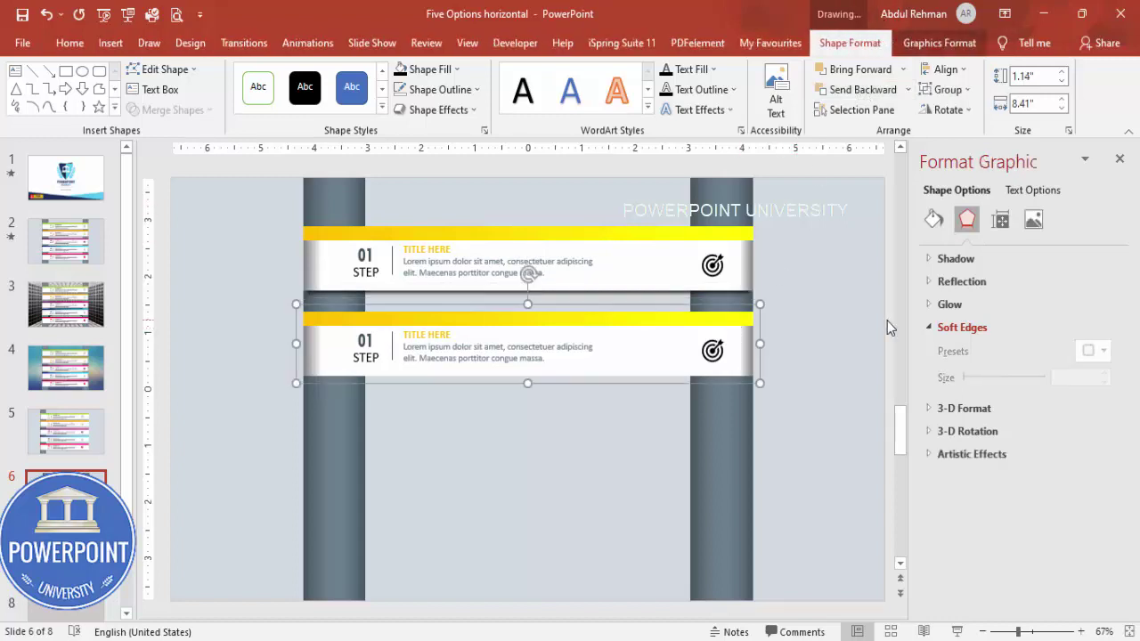
pyautogui.press('Delete')
# Group the banner with its shadow bar and add copies further down the slide
pyautogui.moveTo(827, 322); pyautogui.dragTo(210, 215)
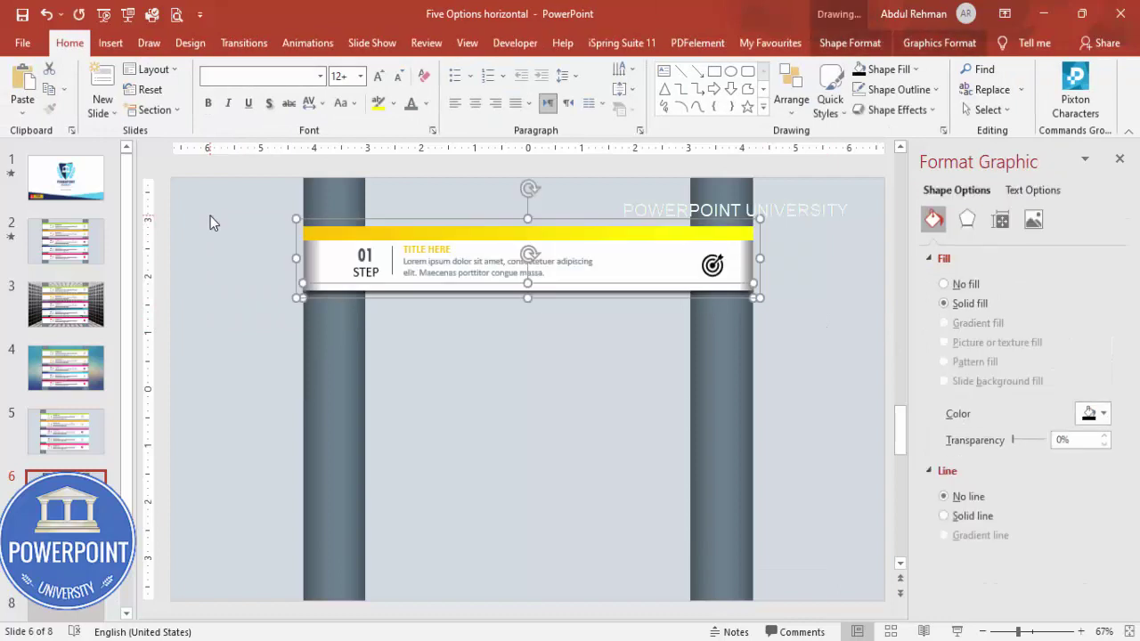
pyautogui.hotkey('ctrl', 'g')
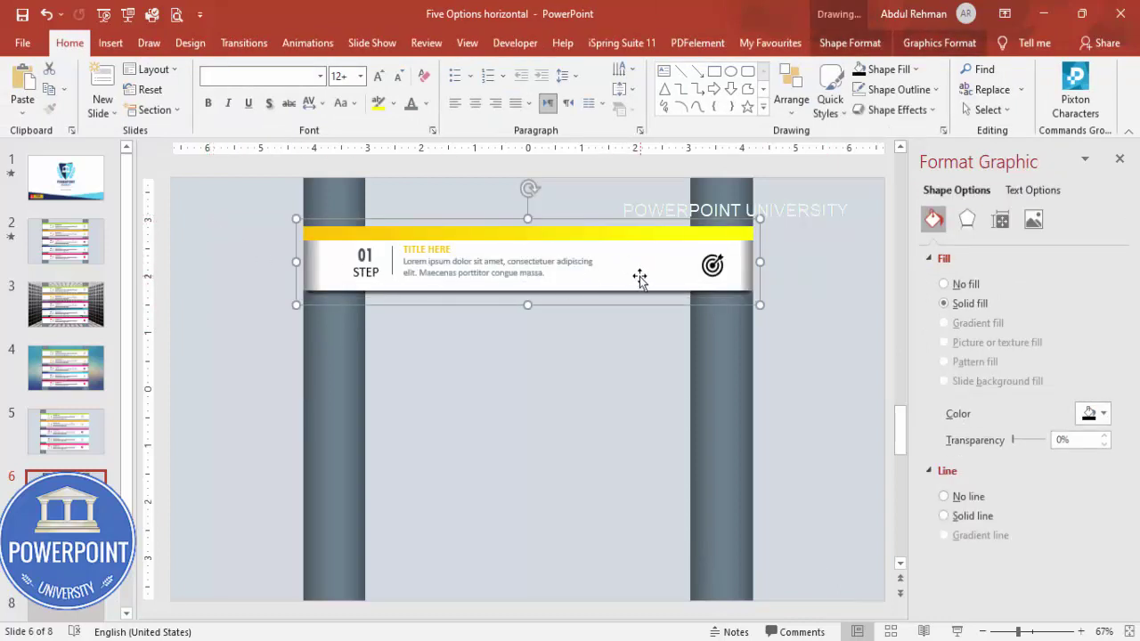
pyautogui.moveTo(639, 282); pyautogui.dragTo(674, 570)
pyautogui.moveTo(674, 570); pyautogui.dragTo(676, 599)
# Select all five banners and distribute them vertically
pyautogui.keyDown('shift'); pyautogui.click(621, 499); pyautogui.keyUp('shift')
pyautogui.keyDown('shift'); pyautogui.click(656, 429); pyautogui.keyUp('shift')
pyautogui.keyDown('shift'); pyautogui.click(663, 343); pyautogui.keyUp('shift')
pyautogui.keyDown('shift'); pyautogui.click(655, 255); pyautogui.keyUp('shift')
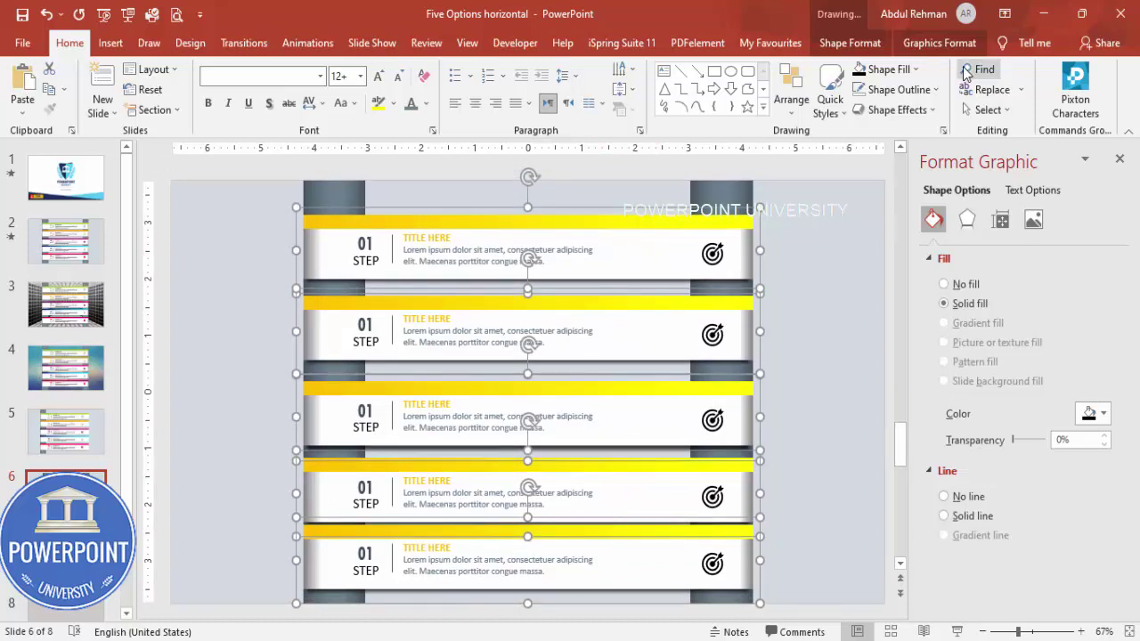
pyautogui.click(870, 47)
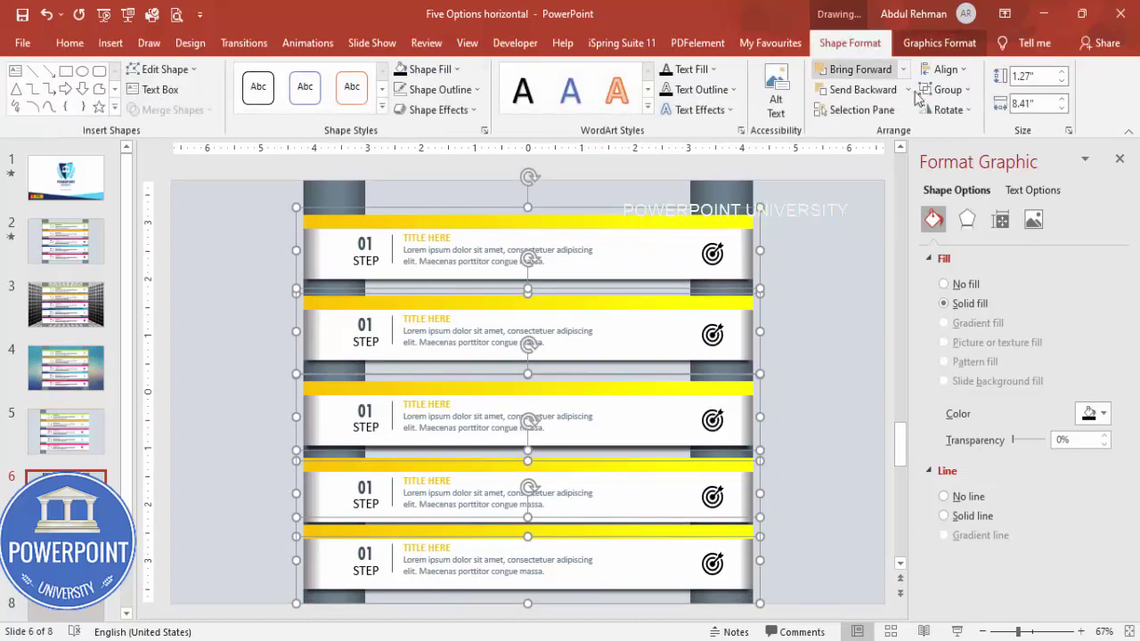
pyautogui.click(944, 72)
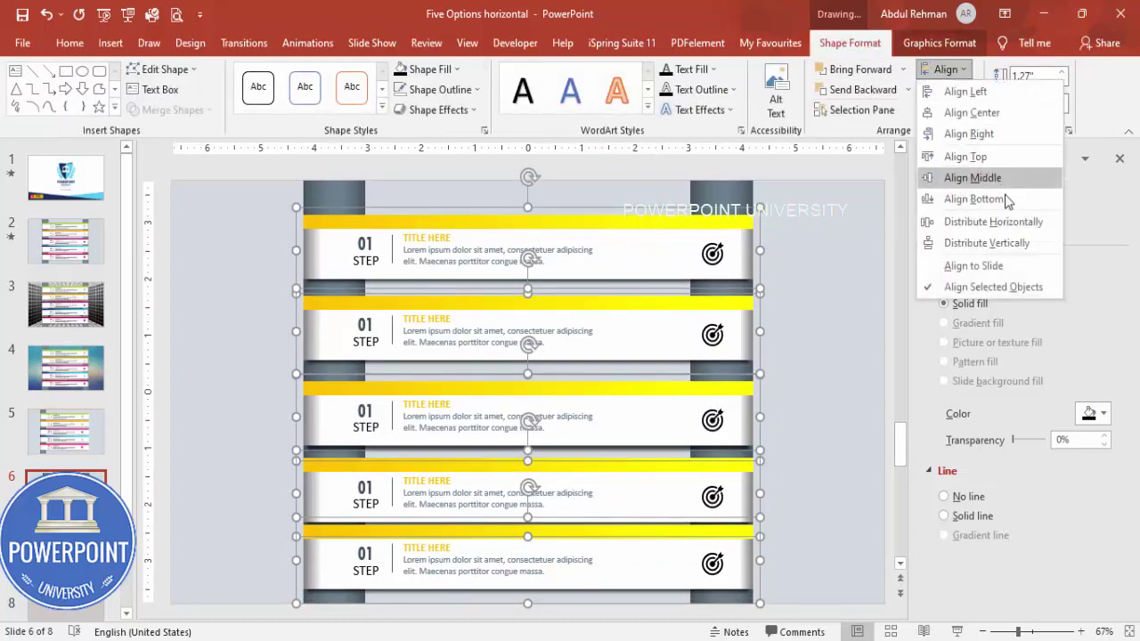
pyautogui.click(987, 243)
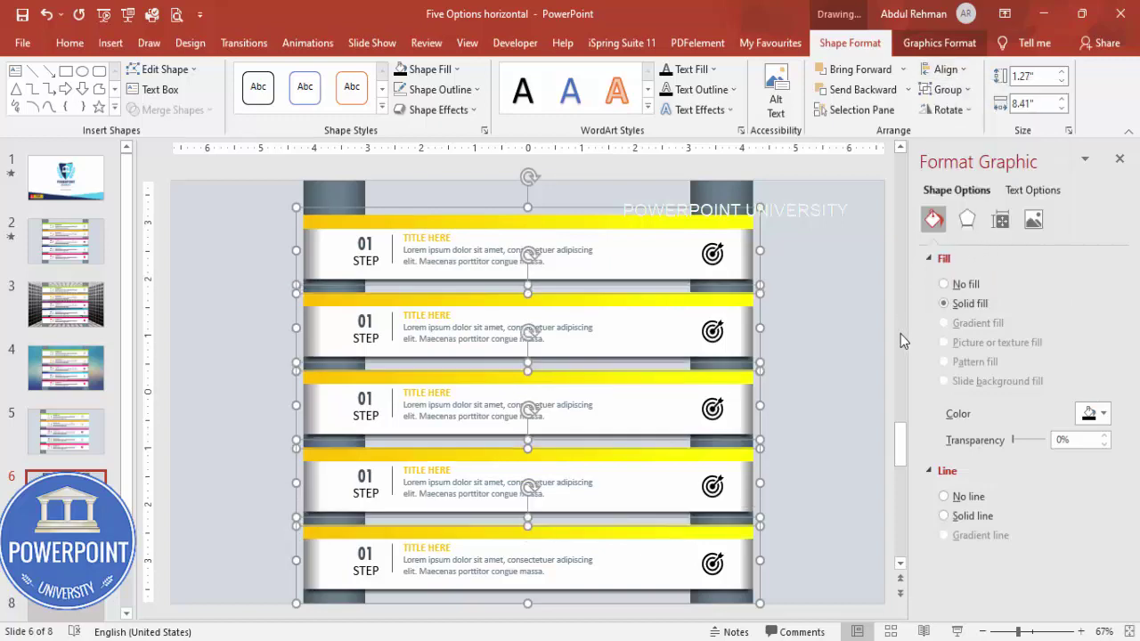
pyautogui.click(803, 334)
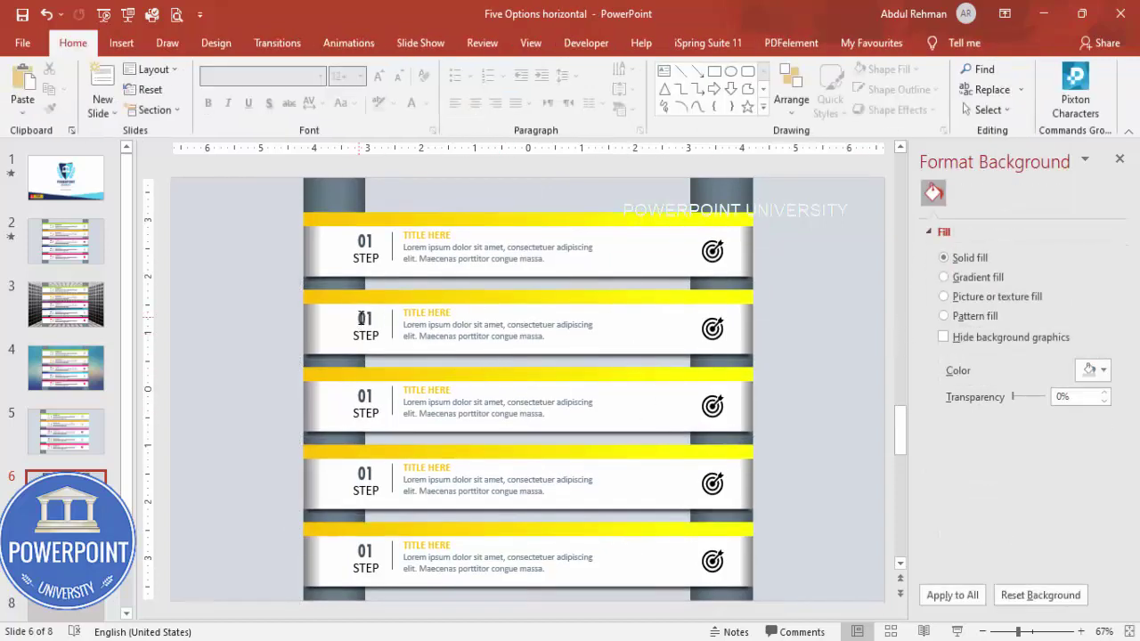
# Renumber the lower step banners as 02, 03, 04 and 05
pyautogui.click(364, 318)
pyautogui.press('BackSpace')
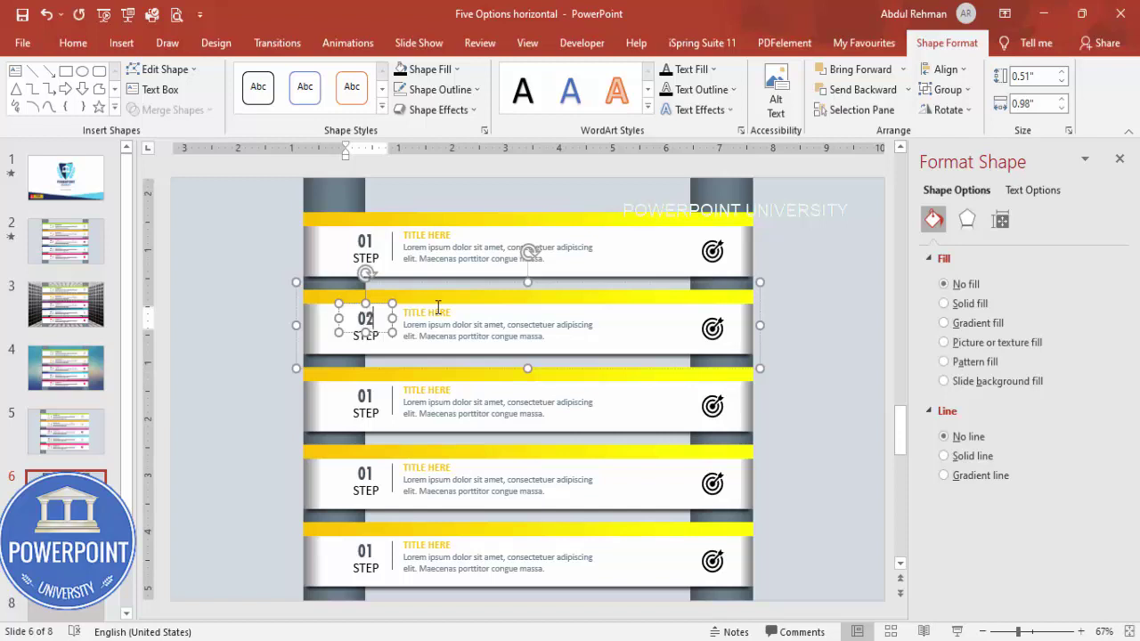
pyautogui.click(366, 398)
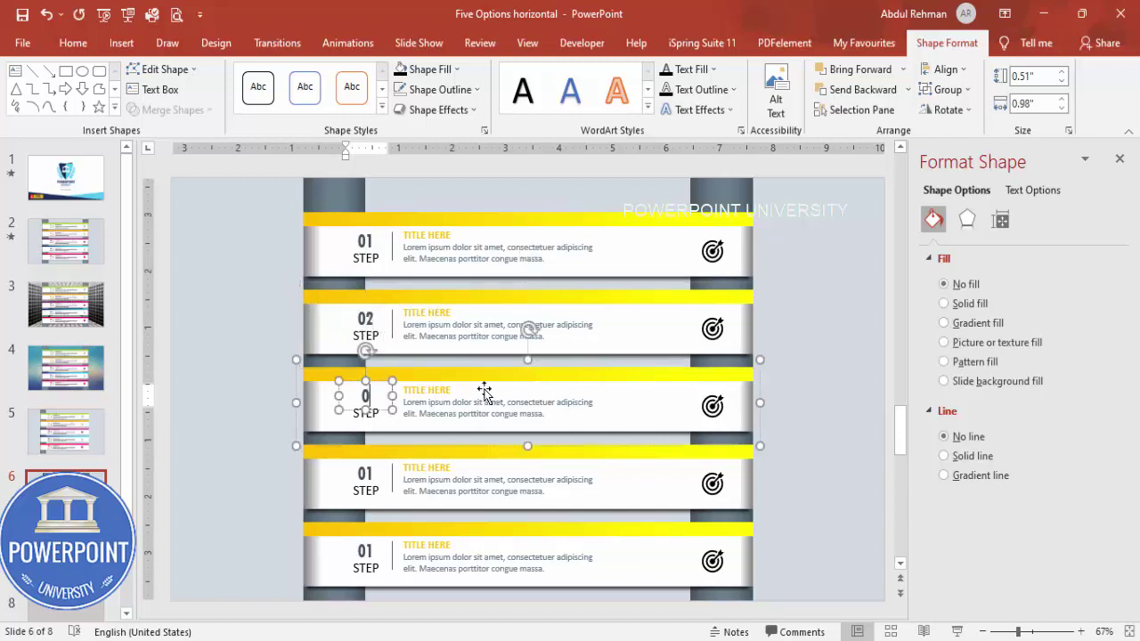
pyautogui.click(365, 476)
pyautogui.press('BackSpace')
pyautogui.write('4')
pyautogui.click(364, 553)
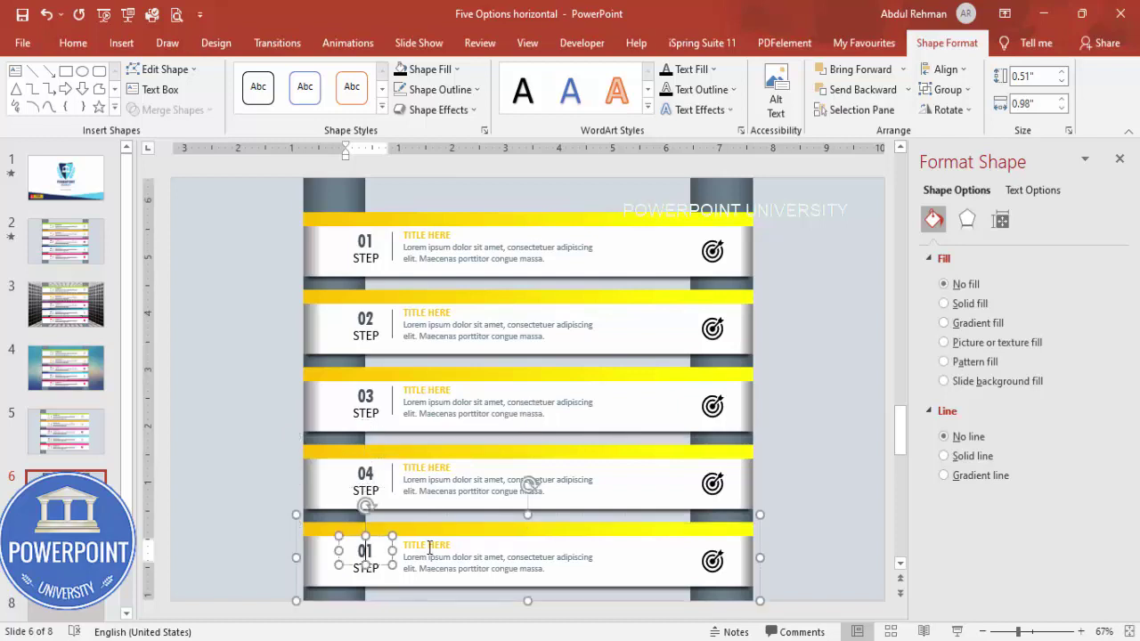
# Change step 02's top bar to a dark-blue-to-light-blue gradient
pyautogui.click(705, 297)
pyautogui.click(706, 297)
pyautogui.click(962, 540)
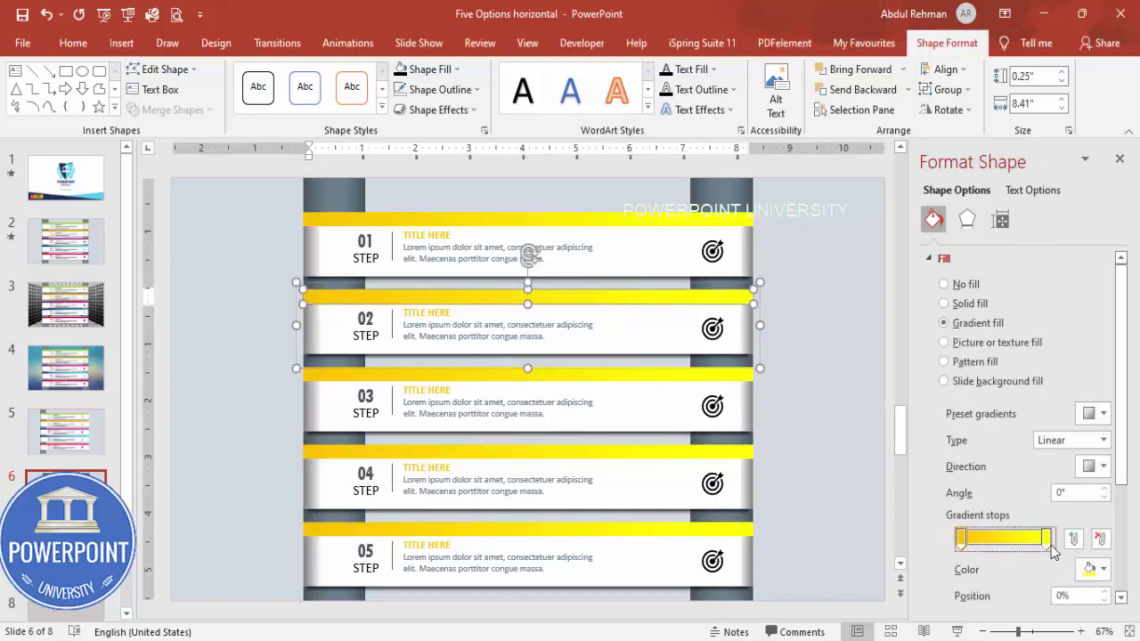
pyautogui.click(1092, 570)
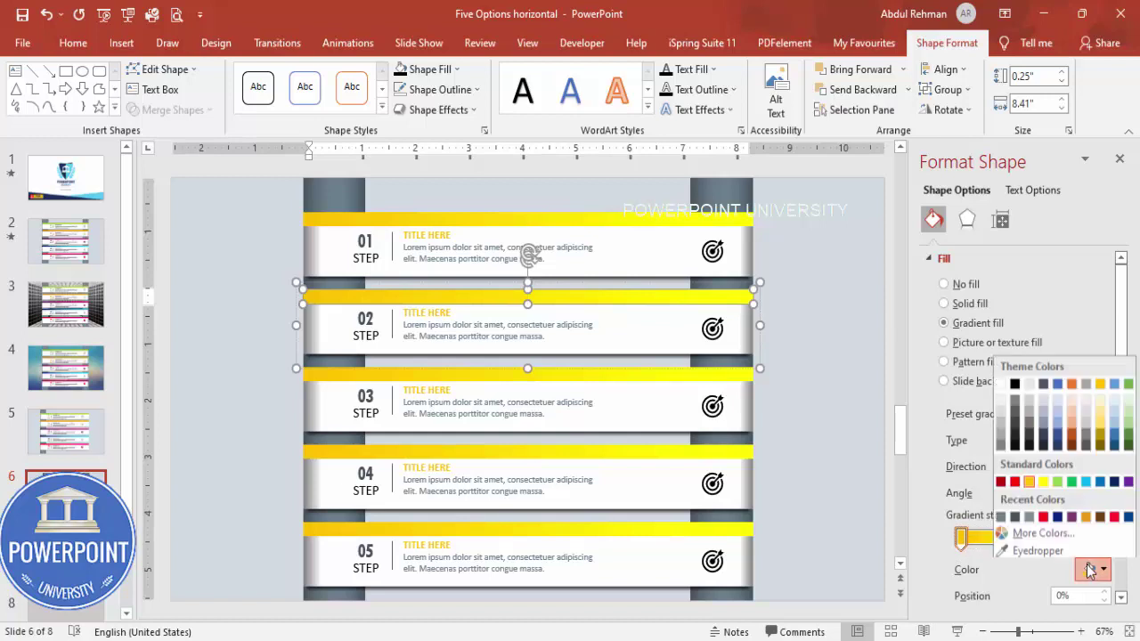
pyautogui.click(1114, 479)
pyautogui.click(1043, 538)
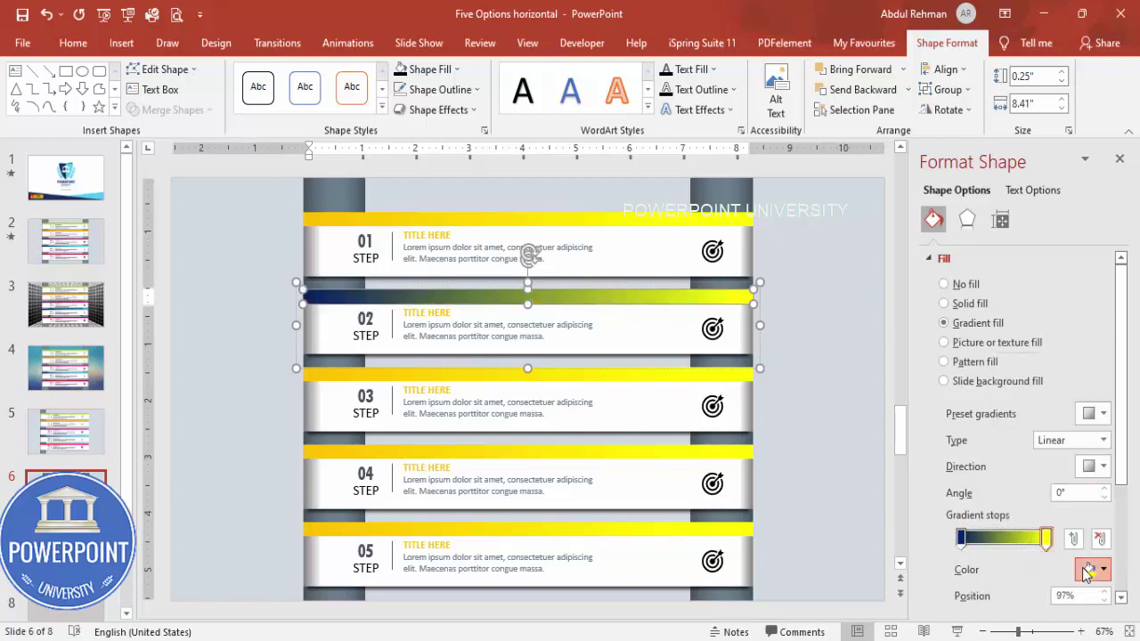
pyautogui.click(1092, 569)
pyautogui.click(1084, 482)
pyautogui.click(281, 274)
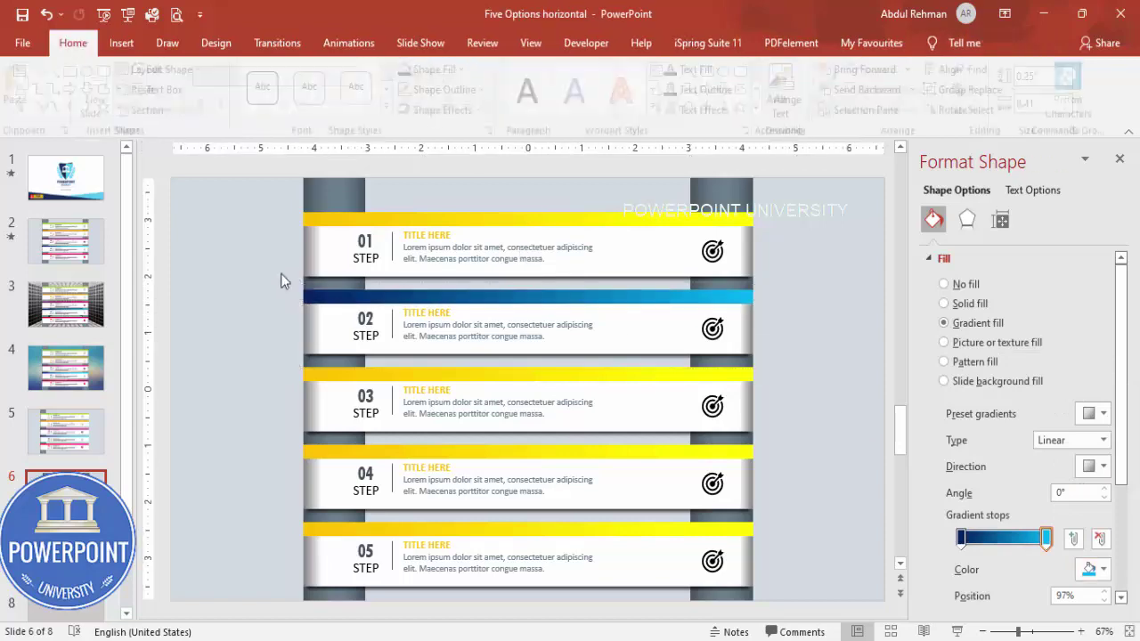
# Make step 02's TITLE HERE heading dark
pyautogui.click(435, 315)
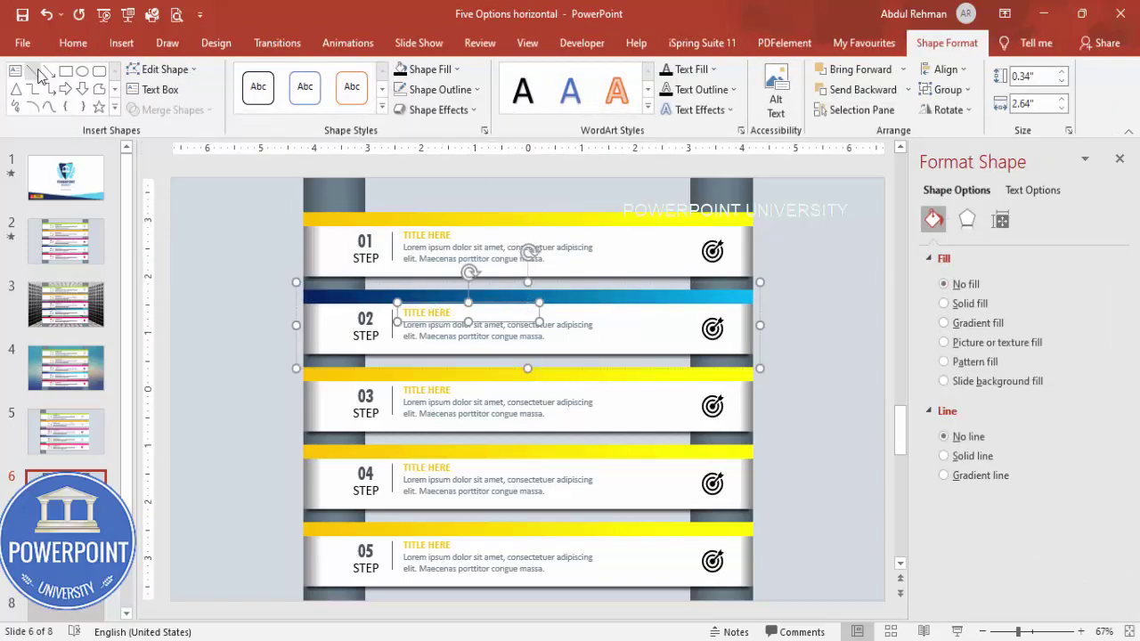
pyautogui.click(73, 42)
pyautogui.click(427, 103)
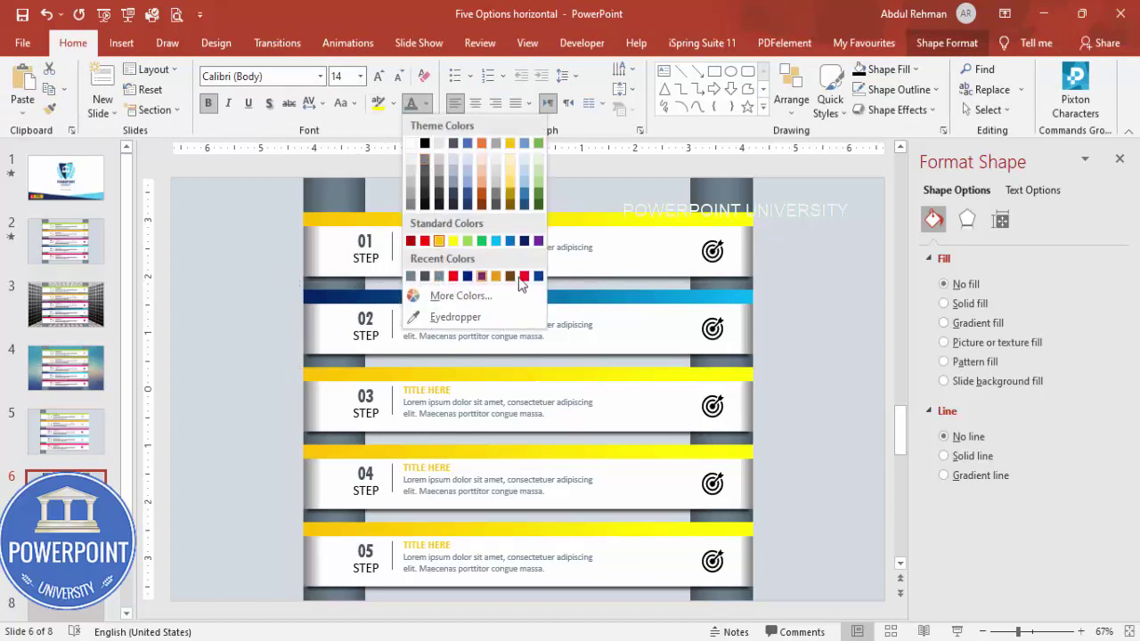
pyautogui.click(426, 276)
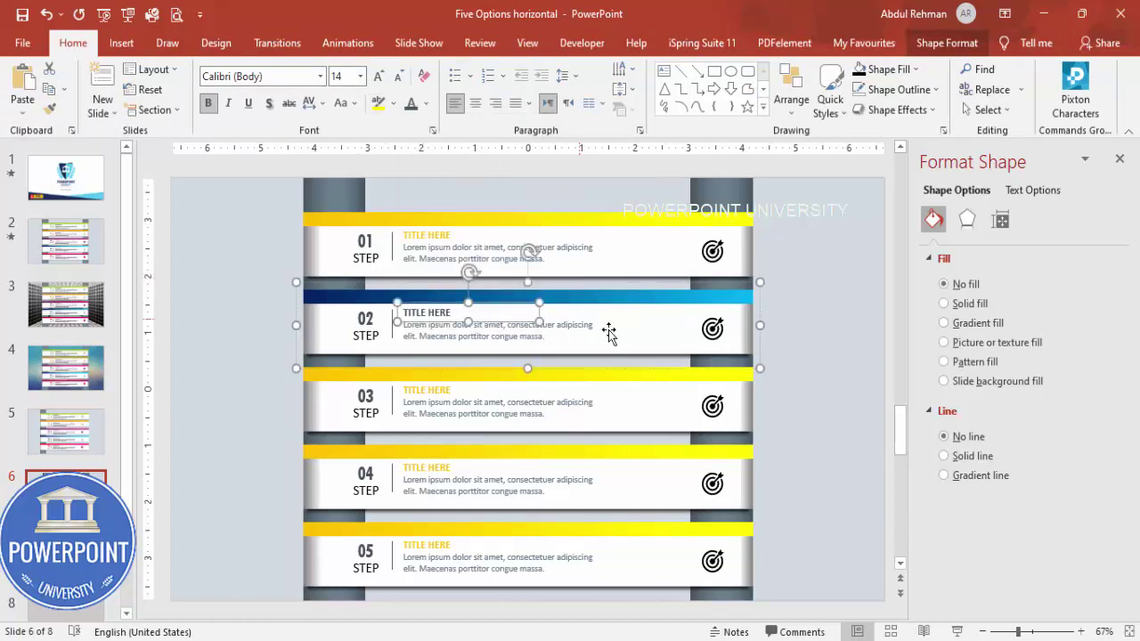
pyautogui.click(781, 351)
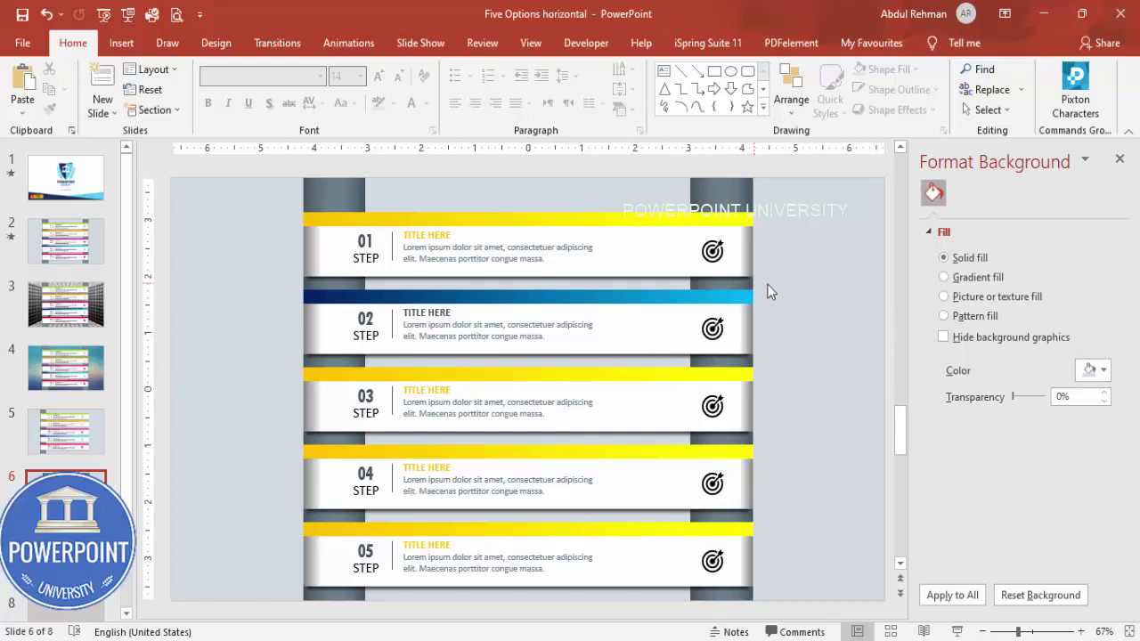
# Add a Stretch entrance animation to step 01 with the Animation Pane shown
pyautogui.click(1121, 160)
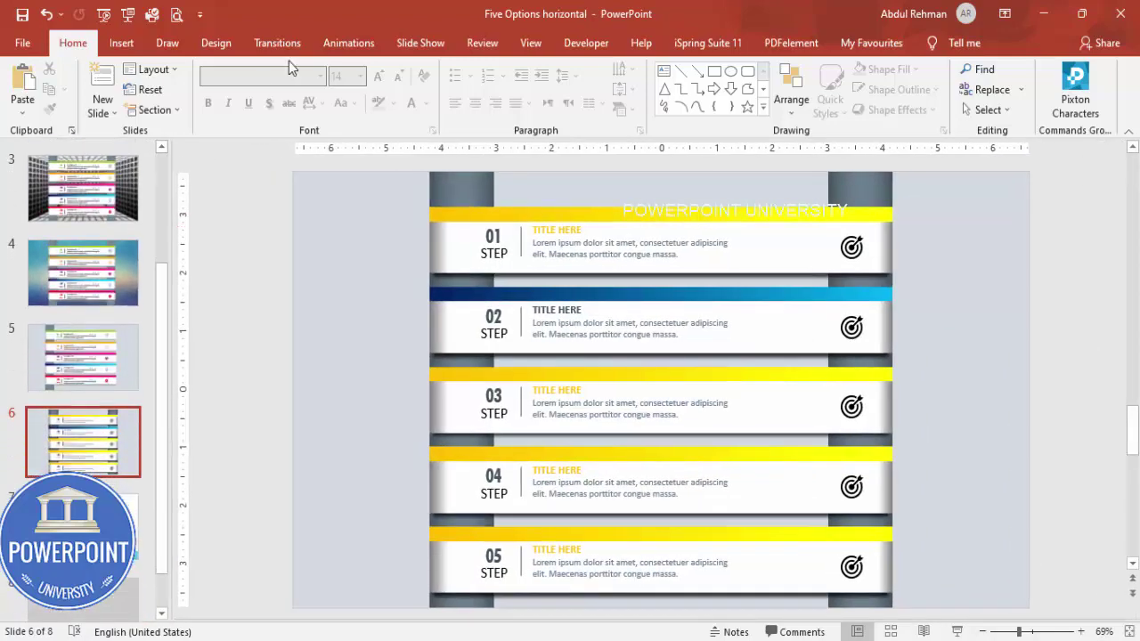
pyautogui.click(338, 49)
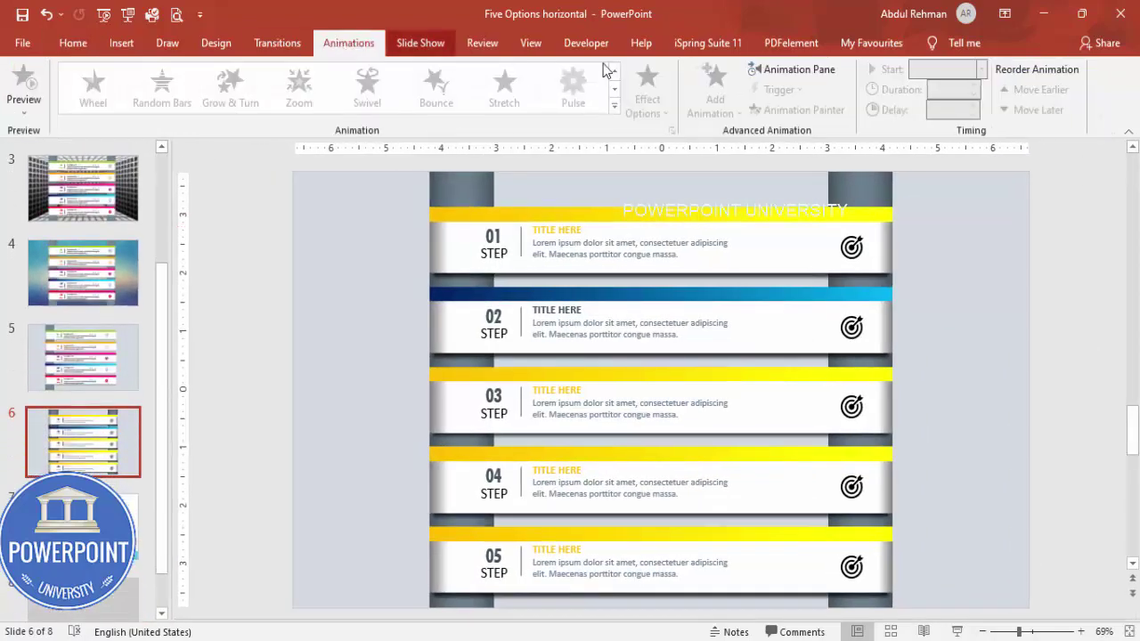
pyautogui.click(775, 69)
pyautogui.click(604, 249)
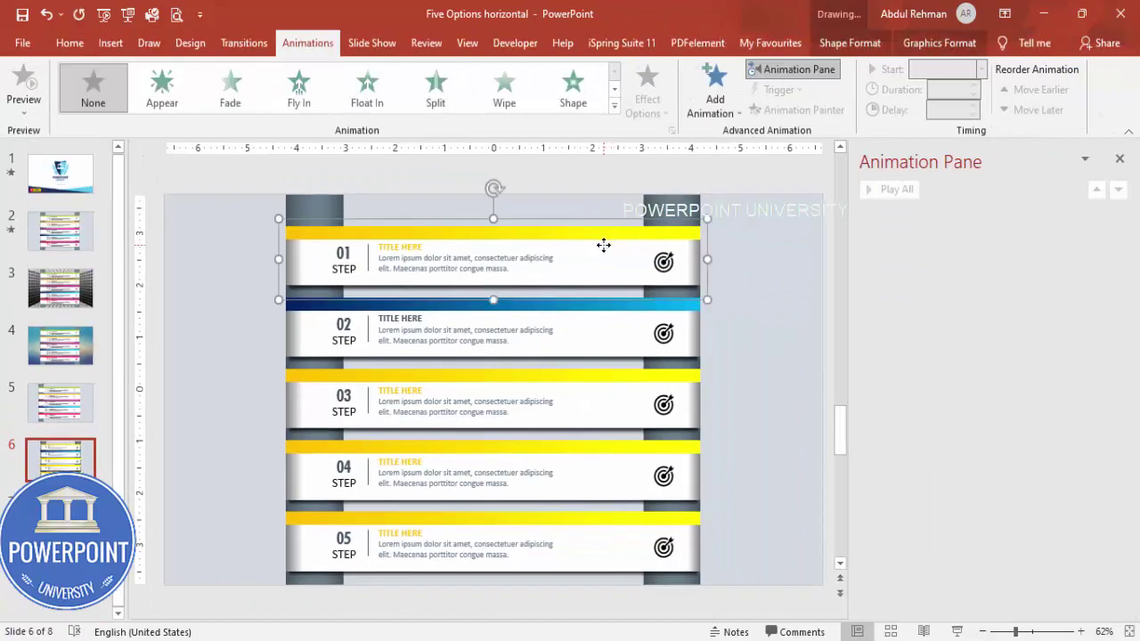
pyautogui.click(717, 103)
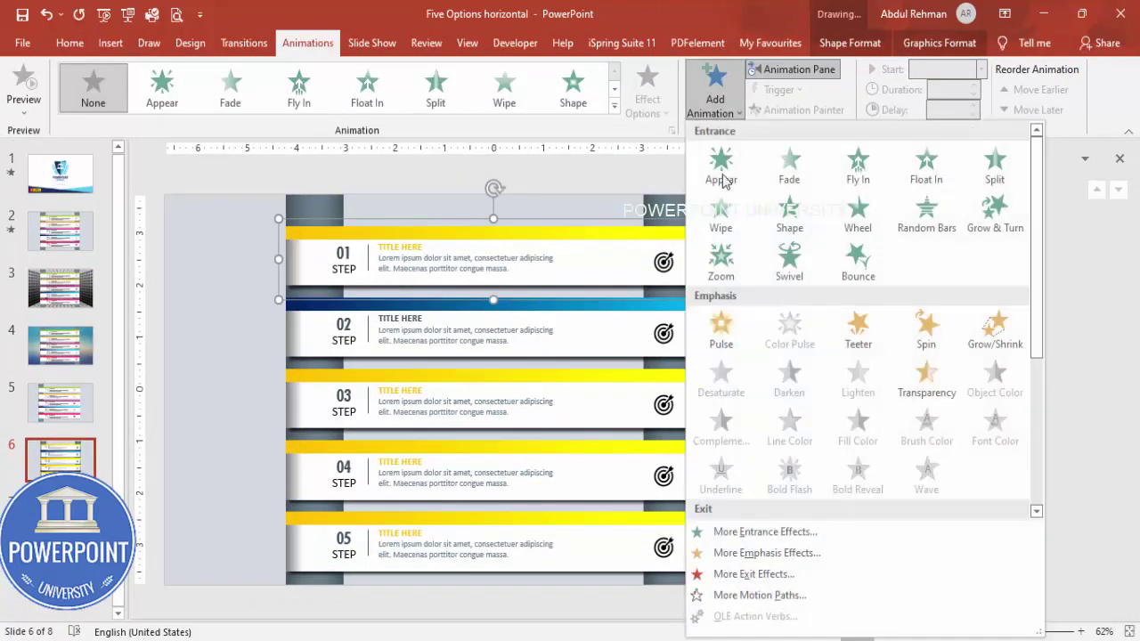
pyautogui.click(763, 540)
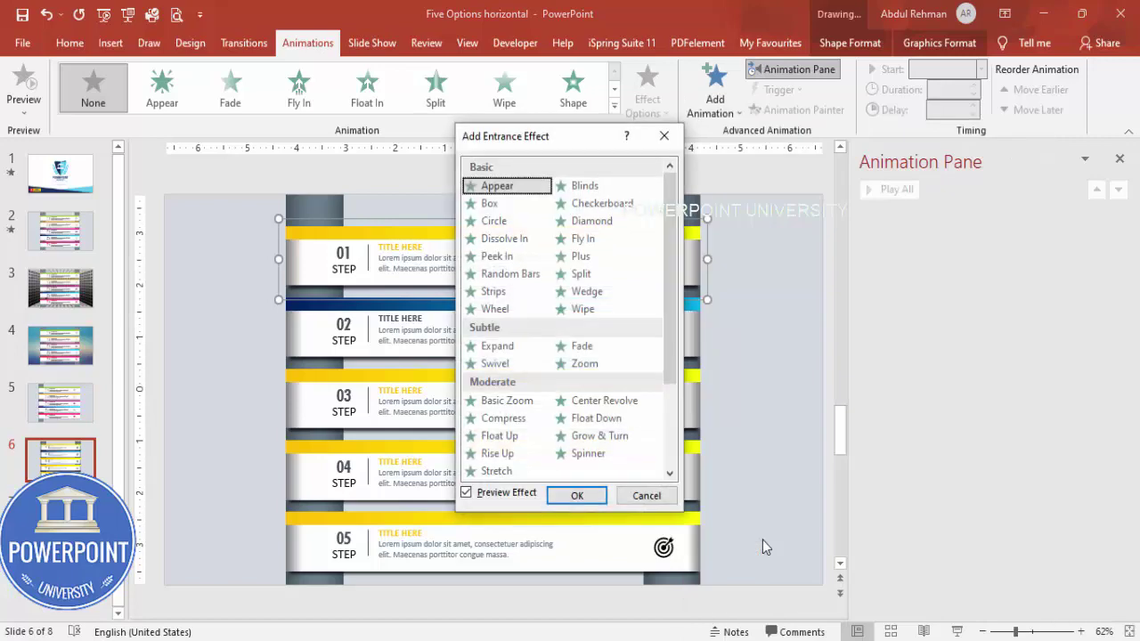
pyautogui.click(504, 474)
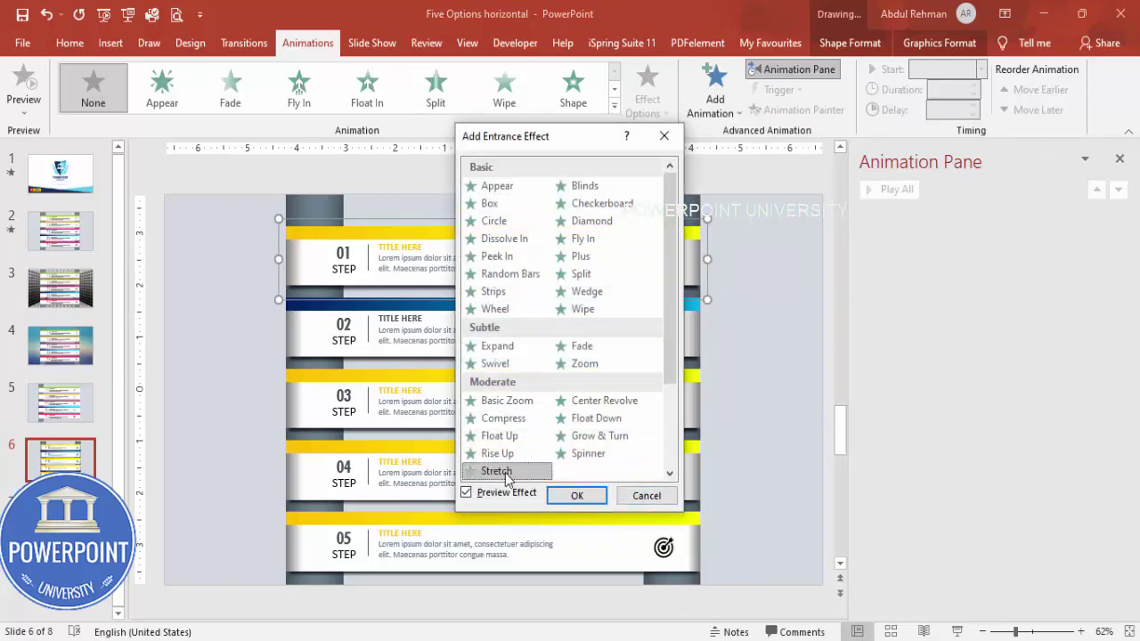
pyautogui.click(575, 495)
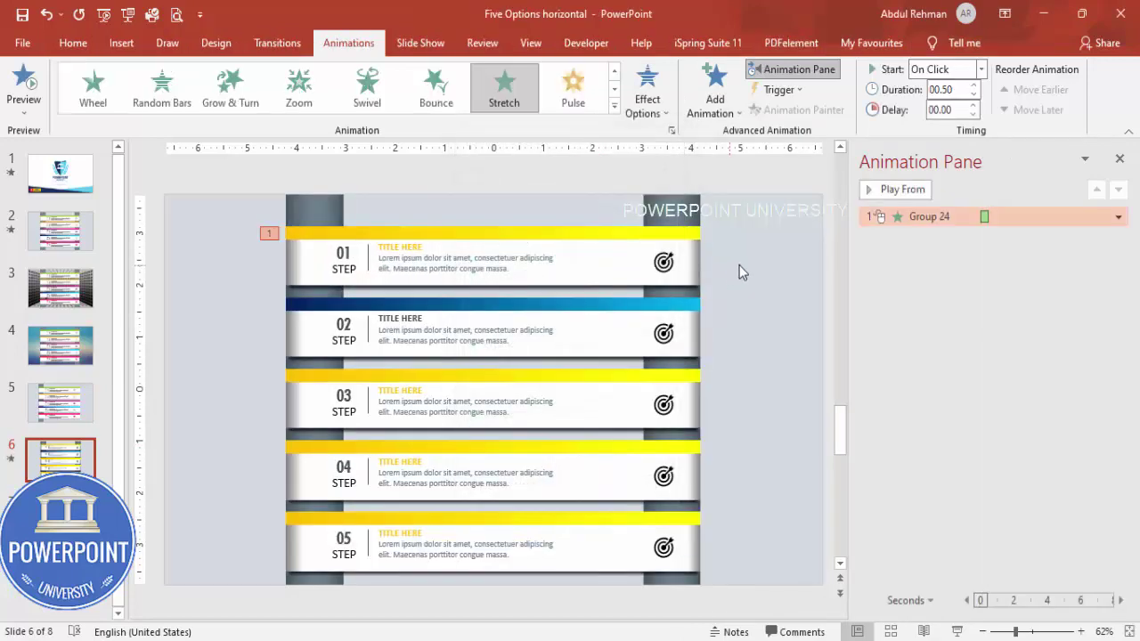
pyautogui.click(896, 189)
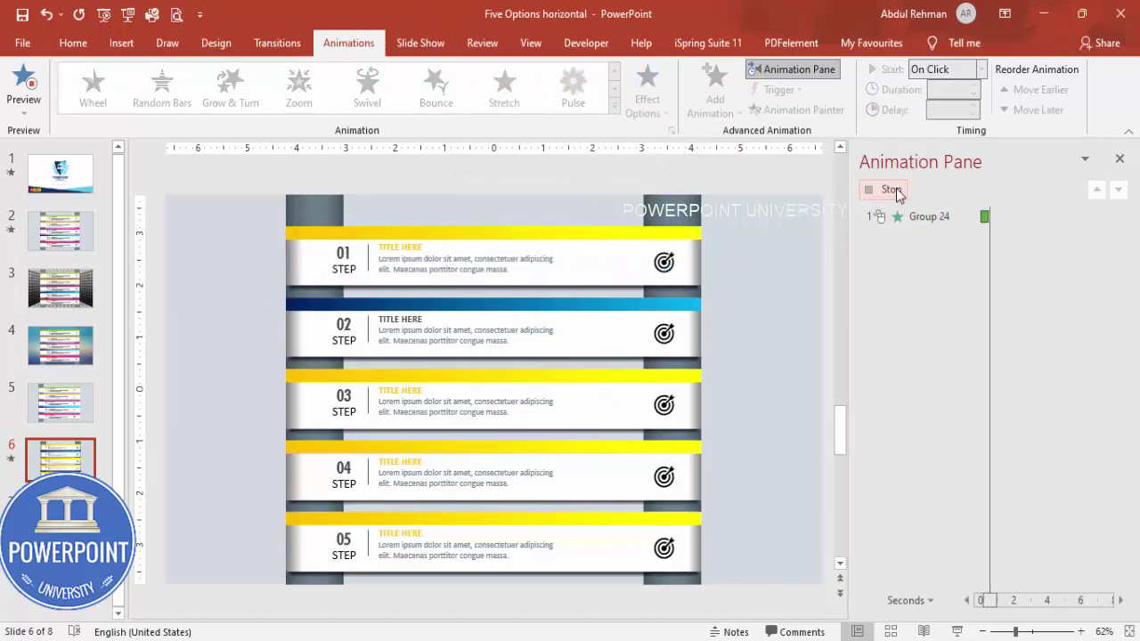
# Make step 01 stretch From Left and copy its animation to step 02
pyautogui.click(674, 242)
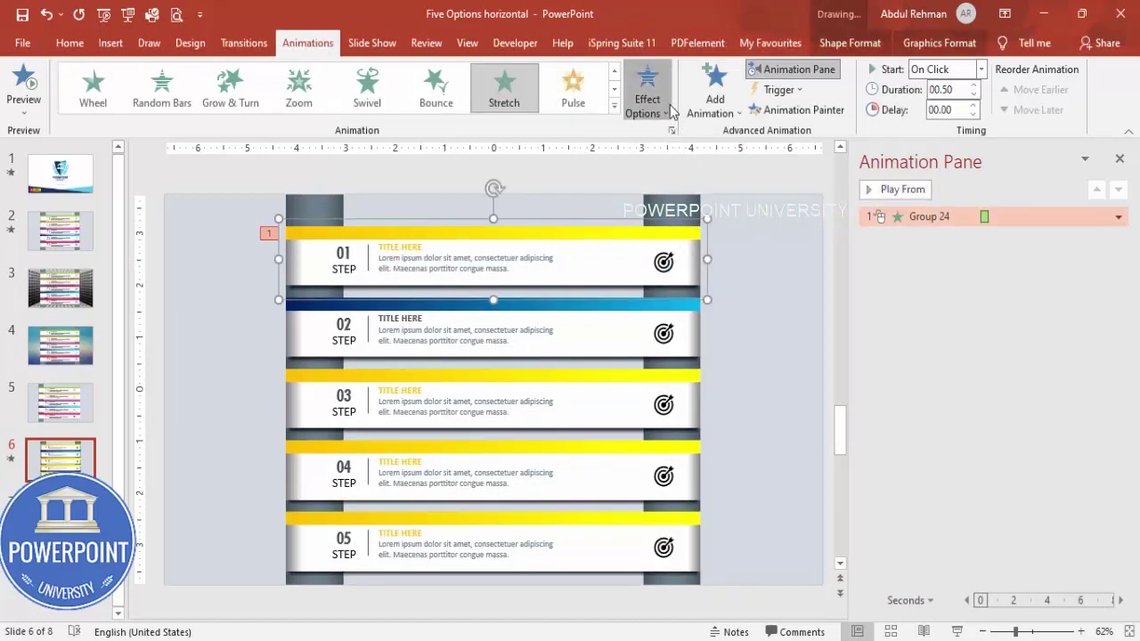
pyautogui.click(647, 100)
pyautogui.click(689, 240)
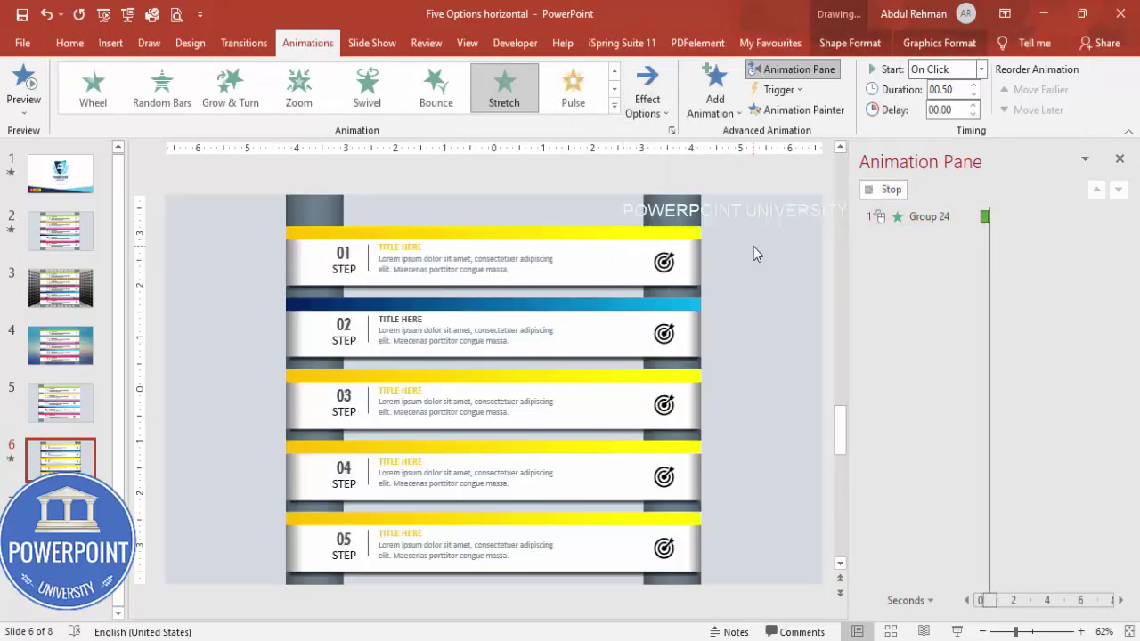
pyautogui.click(881, 190)
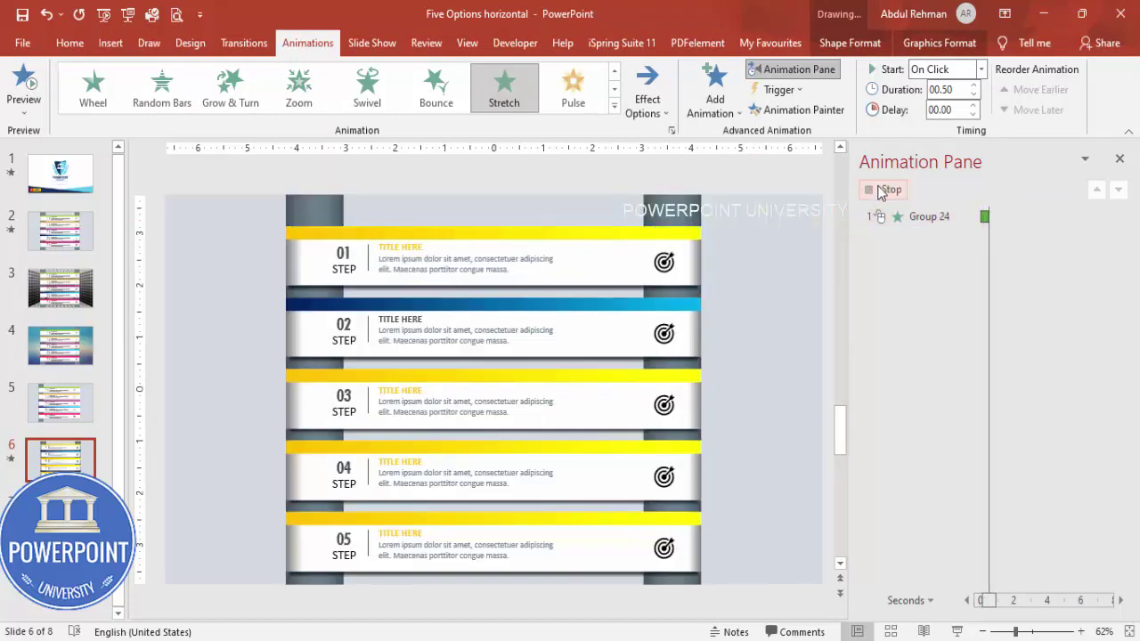
pyautogui.click(777, 111)
pyautogui.click(687, 325)
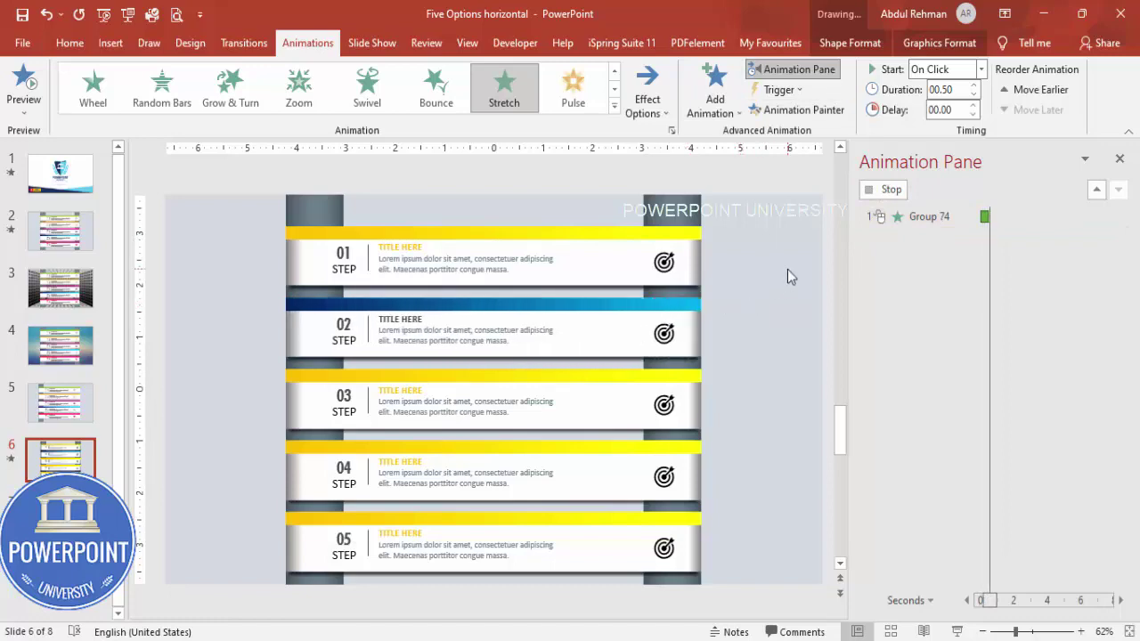
pyautogui.click(880, 190)
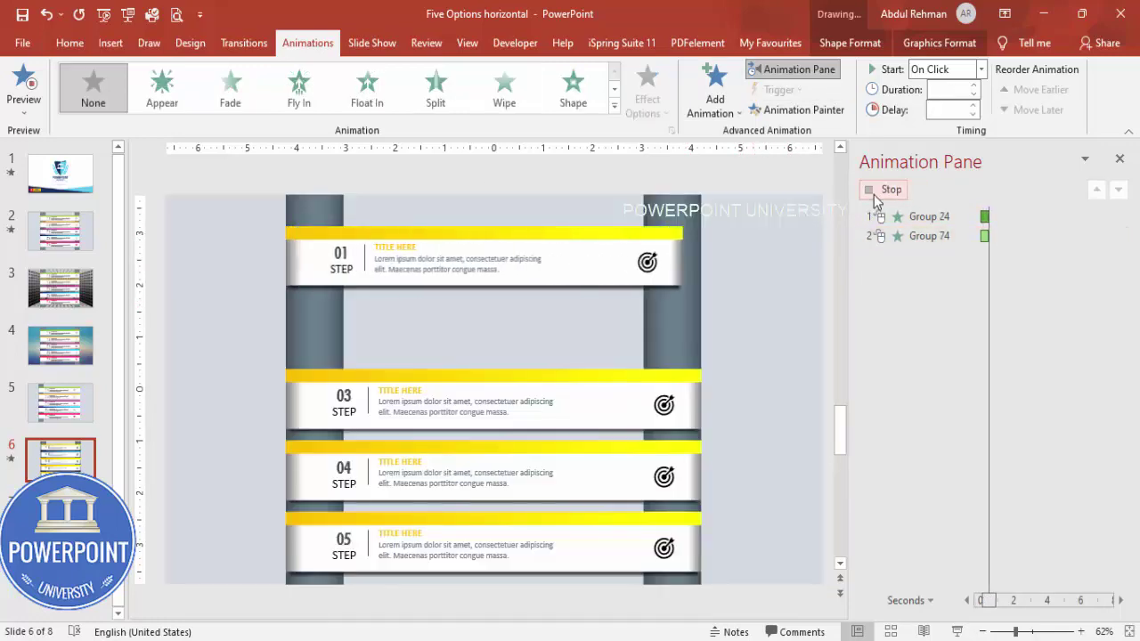